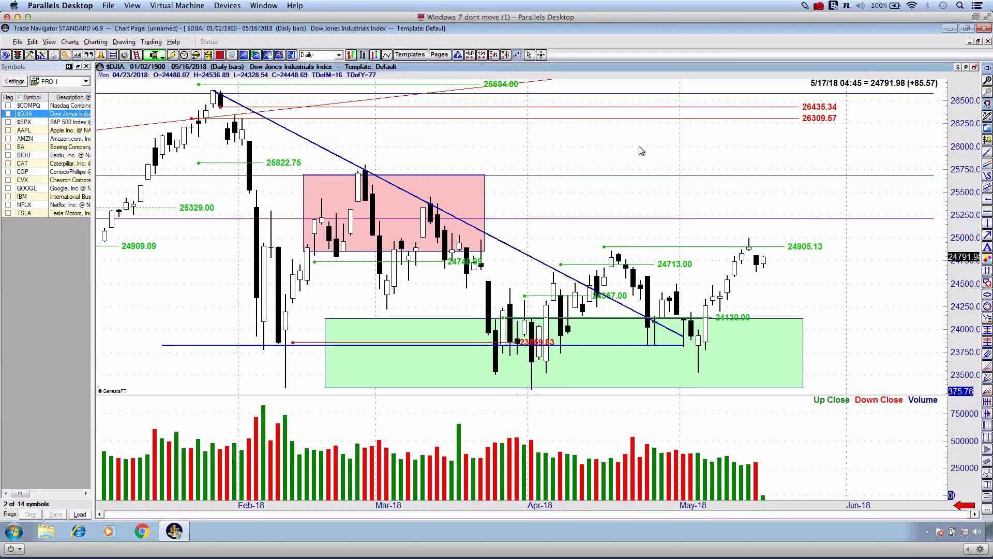
Switch the chart to the Russell 2000 index using the symbol $RUT.
scroll(638, 146, up, 3)
scroll(638, 146, down, 1)
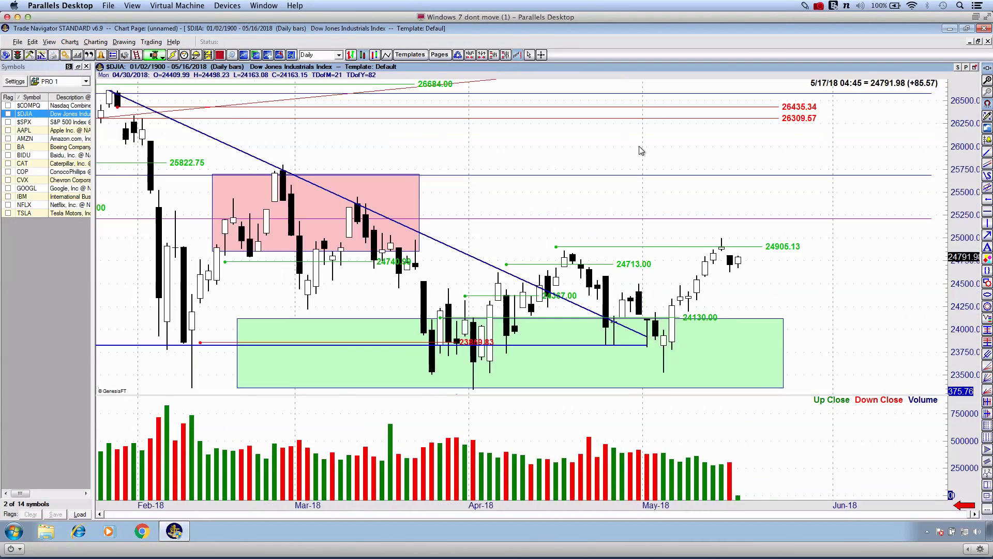
scroll(640, 150, down, 1)
scroll(640, 148, down, 2)
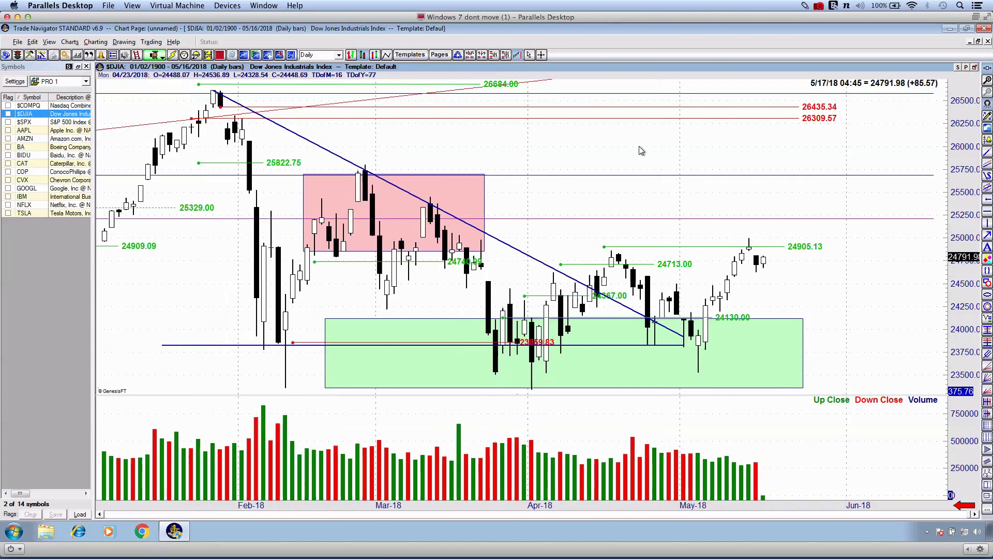
text($RUT)
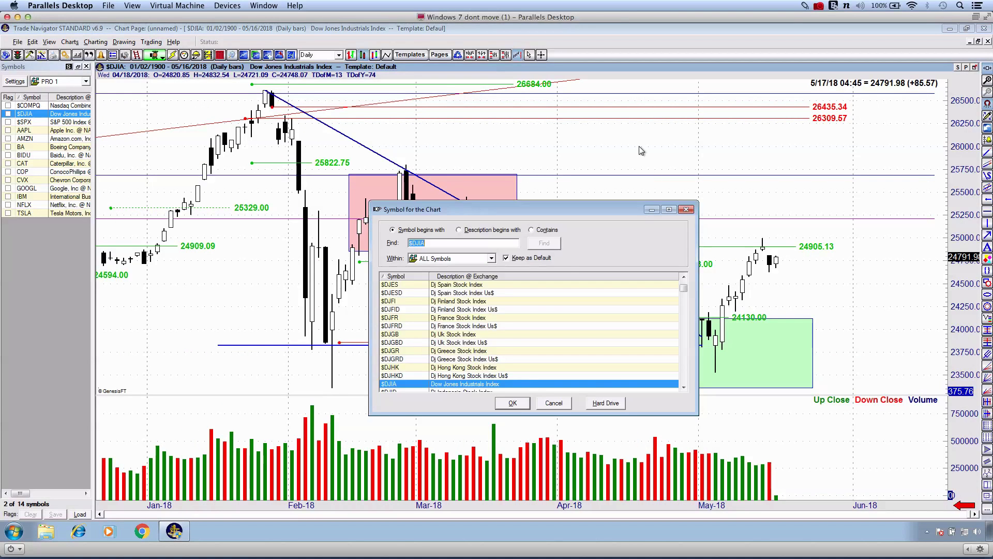
key(Return)
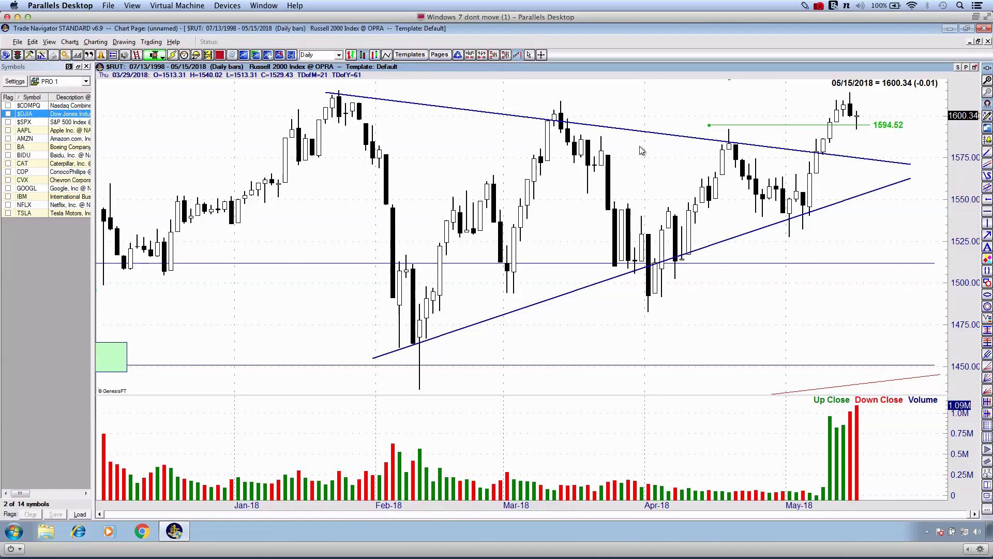
Mark the late-January high and the early-February low with short horizontal red pen strokes.
scroll(640, 151, down, 2)
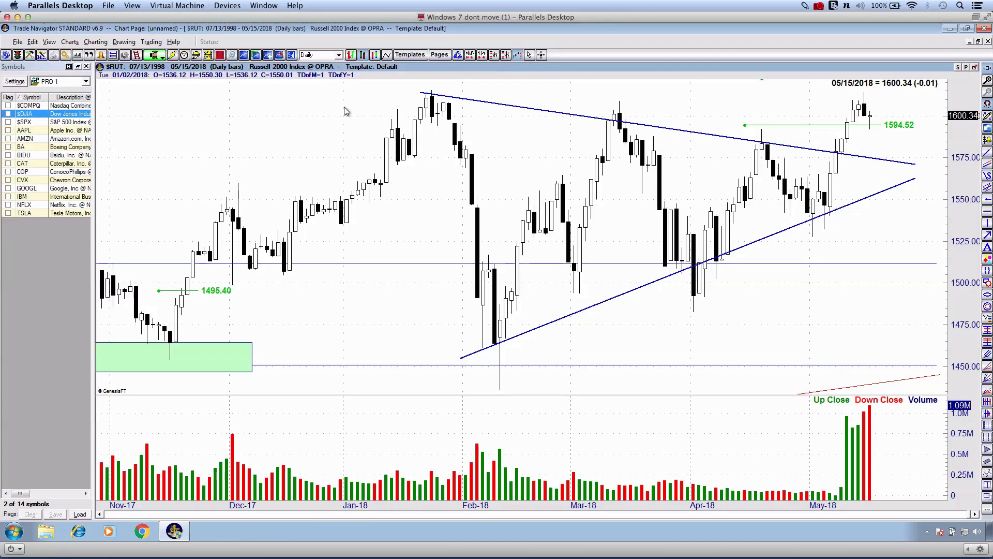
scroll(346, 111, up, 2)
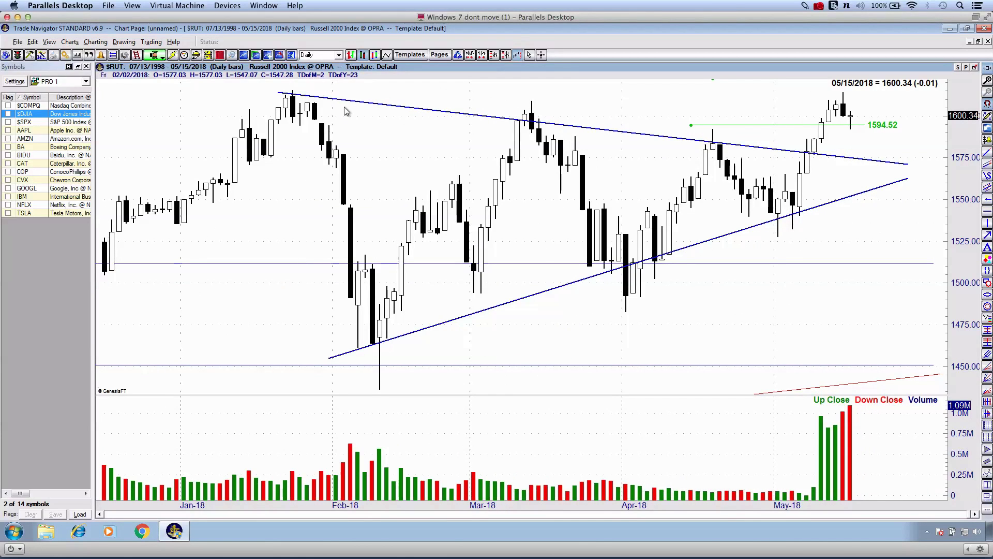
key(ctrl+2)
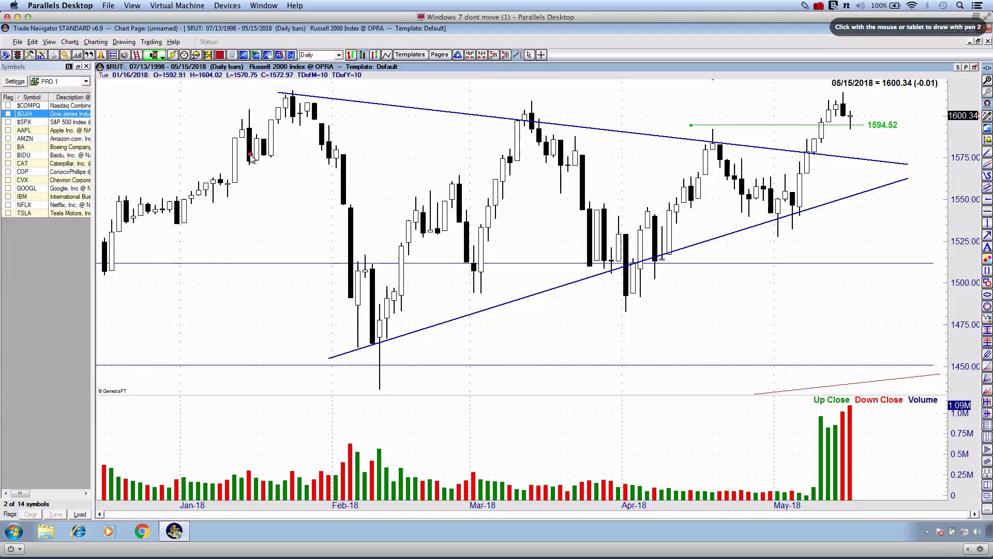
drag(244, 95, 364, 98)
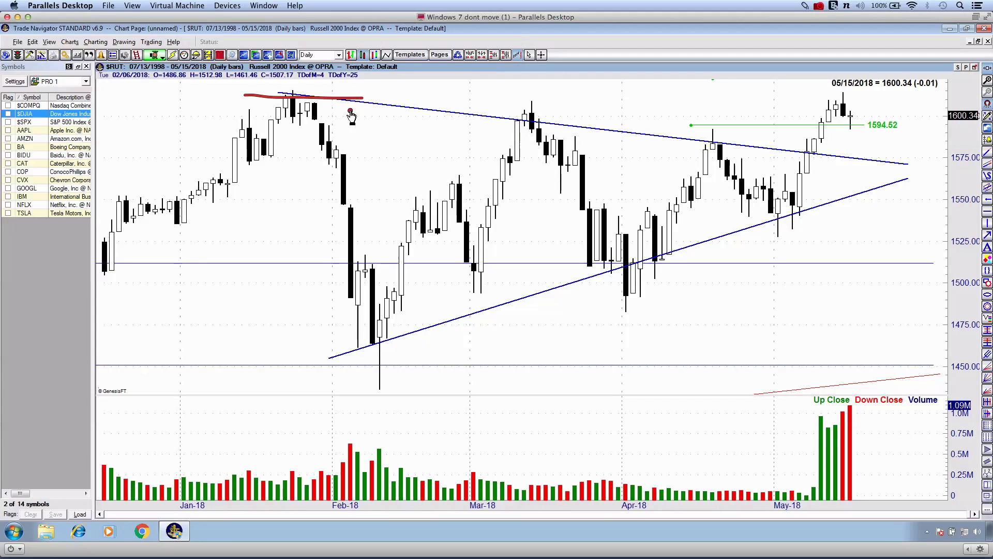
drag(314, 347, 445, 348)
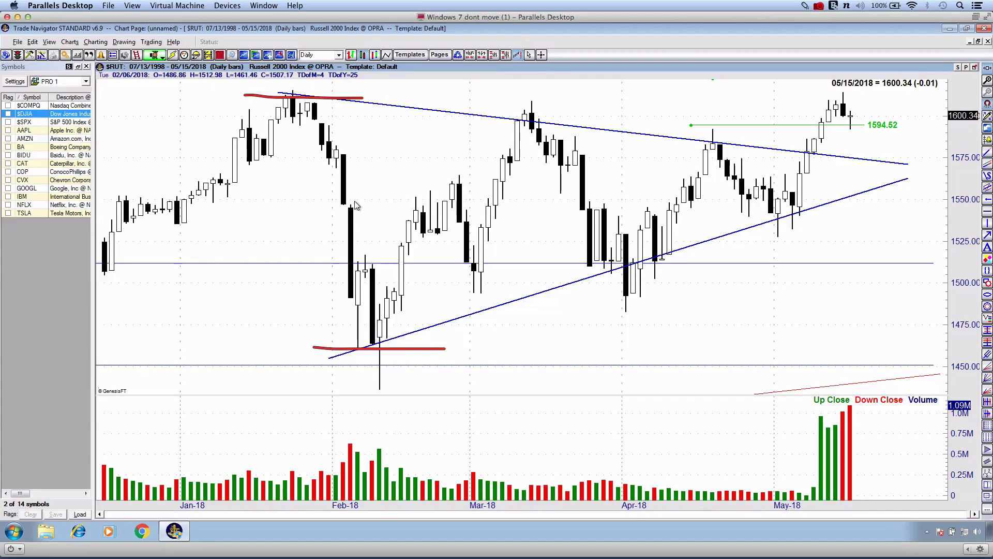
Trace the narrowing price swings inside the triangle in green from late January to early May, and clear the pen marks.
key(3)
mouse_move(277, 141)
mouse_down()
mouse_move(361, 287)
mouse_move(437, 246)
mouse_move(493, 244)
mouse_move(569, 181)
mouse_move(694, 175)
mouse_move(743, 205)
mouse_move(797, 185)
mouse_up()
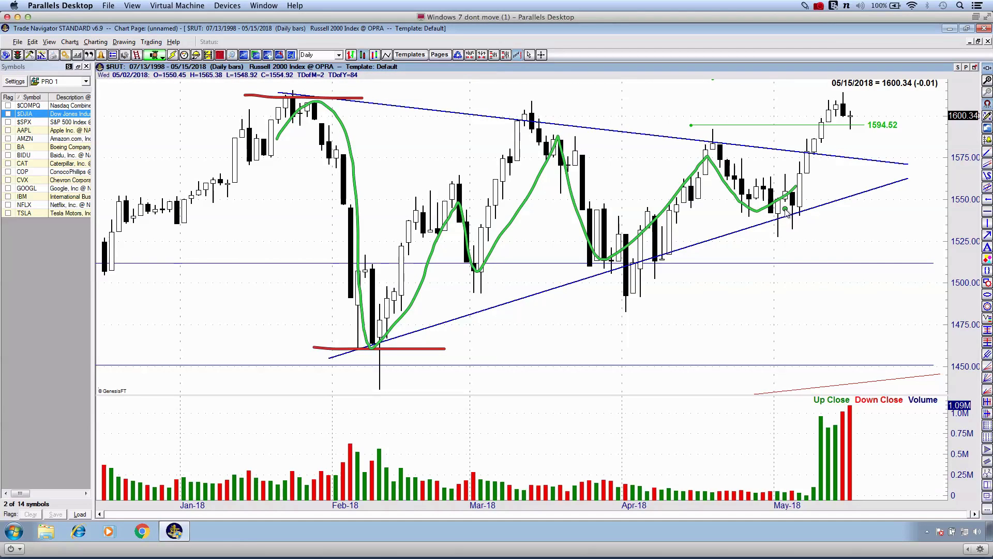
key(Escape)
Examine the index's longer-term price trend back to mid-2015 and return to the 2018 triangle pattern.
scroll(785, 212, down, 2)
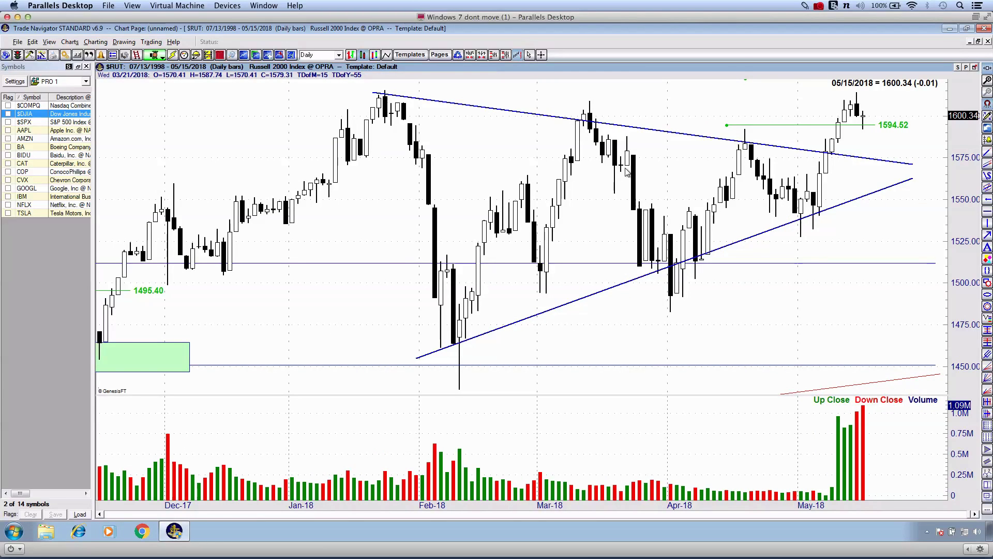
drag(684, 162, 515, 185)
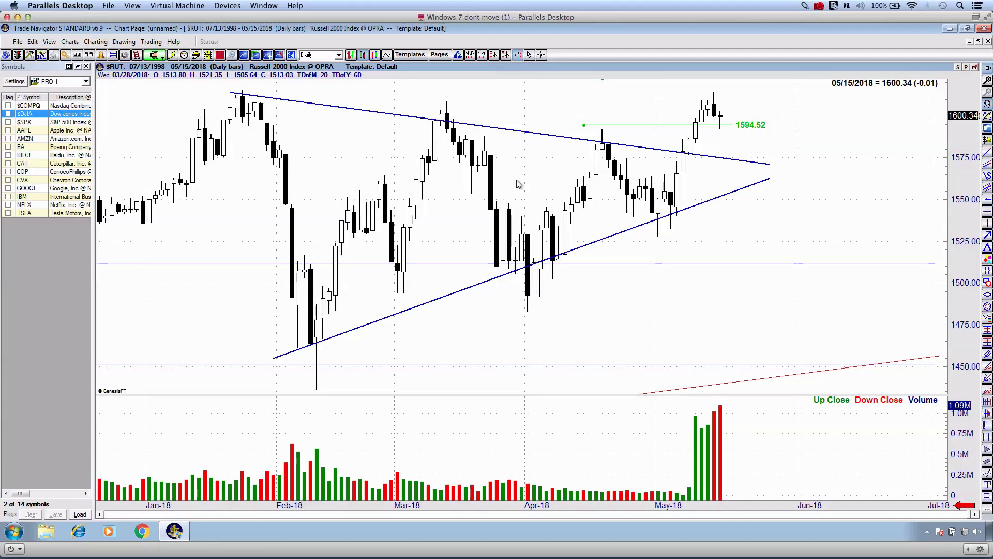
scroll(518, 183, down, 8)
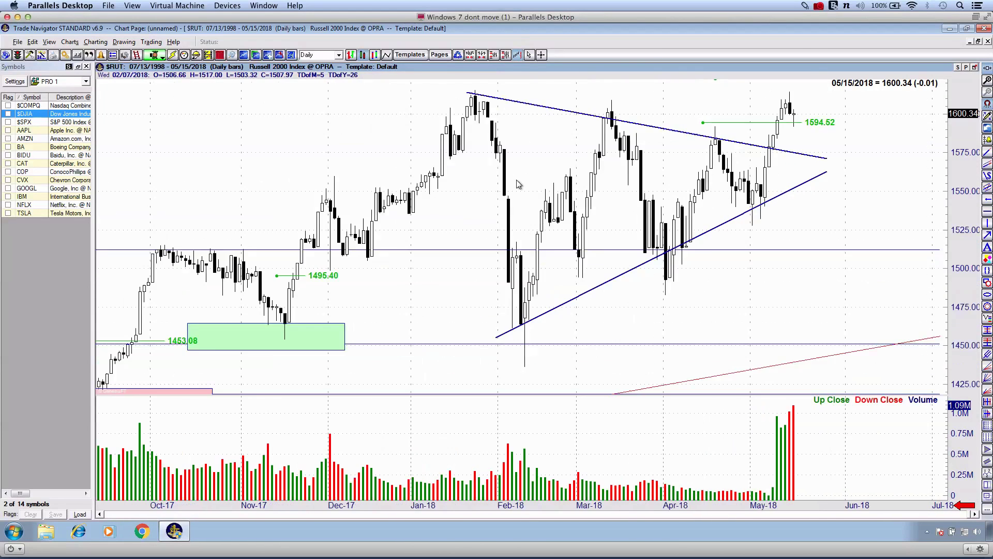
scroll(519, 183, down, 3)
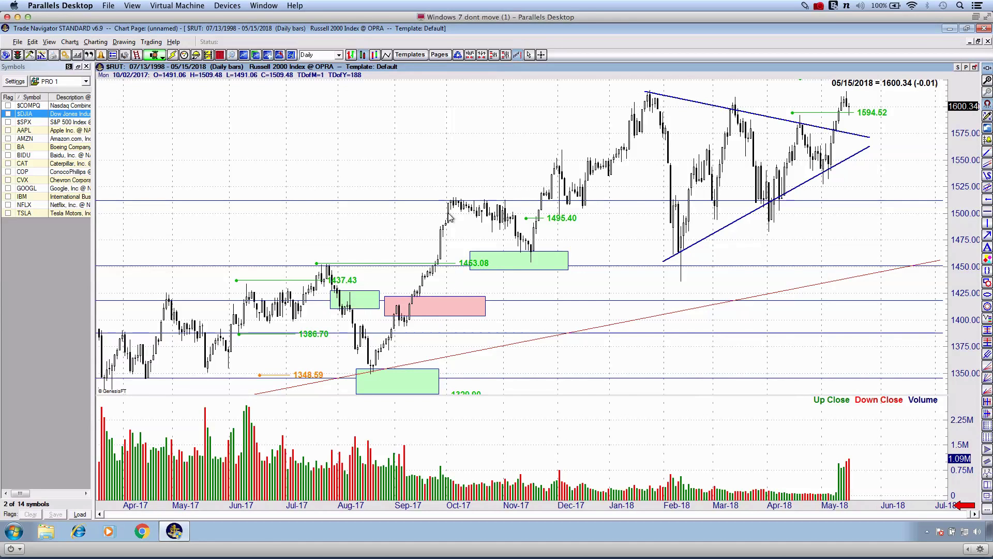
scroll(449, 213, down, 1)
scroll(556, 223, down, 2)
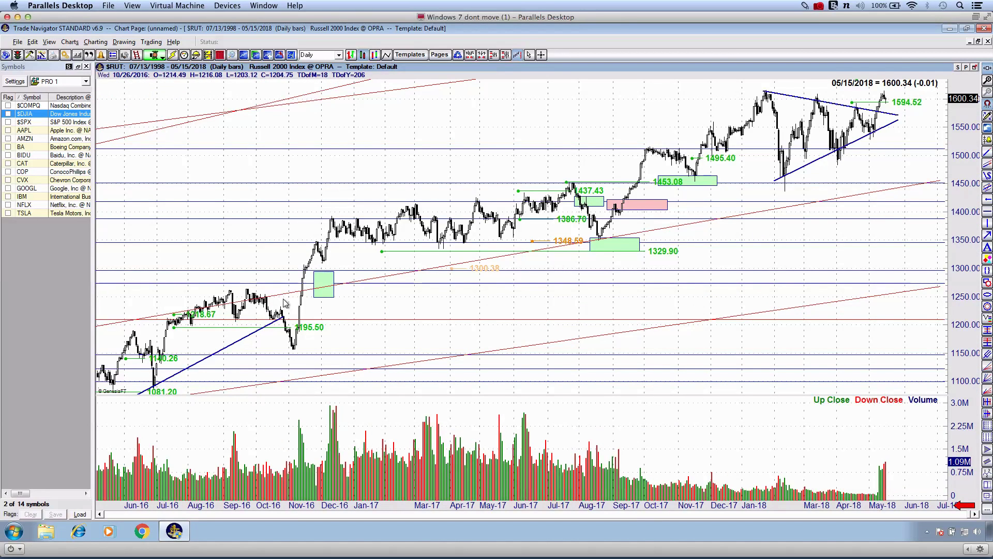
scroll(555, 262, down, 2)
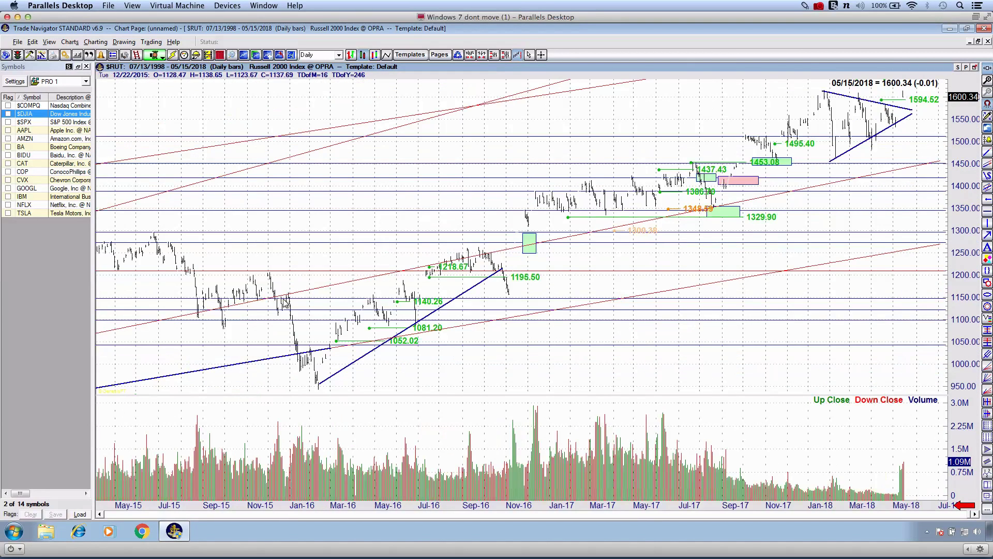
click(386, 55)
mouse_move(281, 387)
mouse_down()
mouse_move(671, 333)
mouse_move(937, 223)
mouse_up()
drag(821, 237, 924, 318)
key(Escape)
key(ctrl+z)
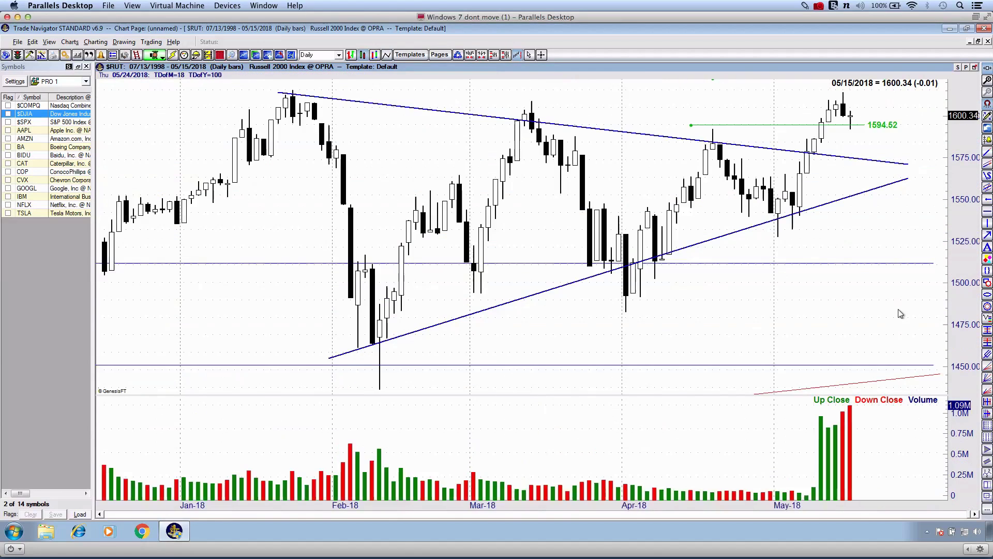
Mark the early-May lows and the rally out of the triangle in red pen, and clear the marks.
key(Down)
key(Down)
key(Down)
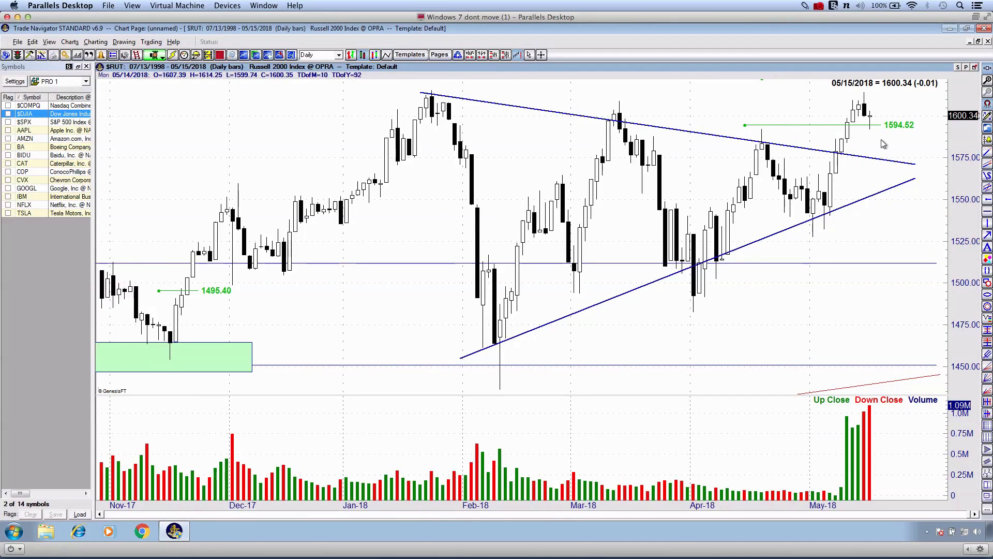
mouse_move(883, 139)
mouse_down()
mouse_move(648, 153)
mouse_move(644, 237)
mouse_move(623, 232)
mouse_up()
scroll(683, 150, down, 2)
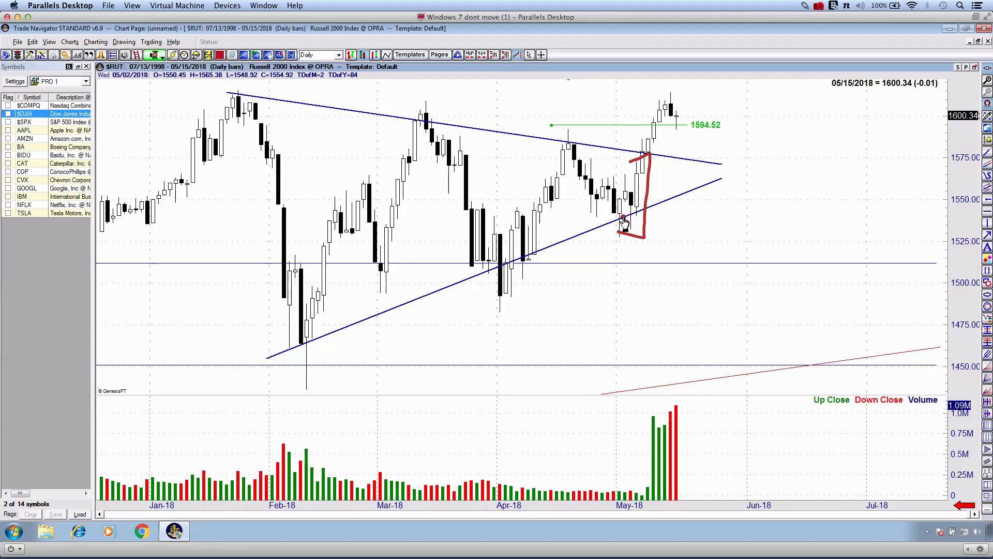
mouse_move(625, 217)
mouse_down()
mouse_move(611, 214)
mouse_move(656, 213)
mouse_up()
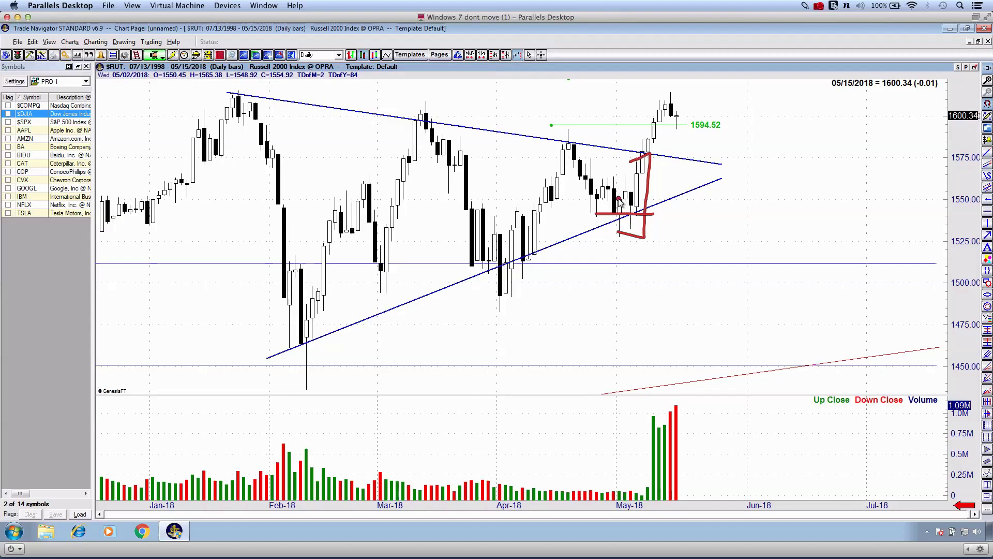
mouse_move(599, 185)
mouse_down()
mouse_move(674, 102)
mouse_move(692, 137)
mouse_up()
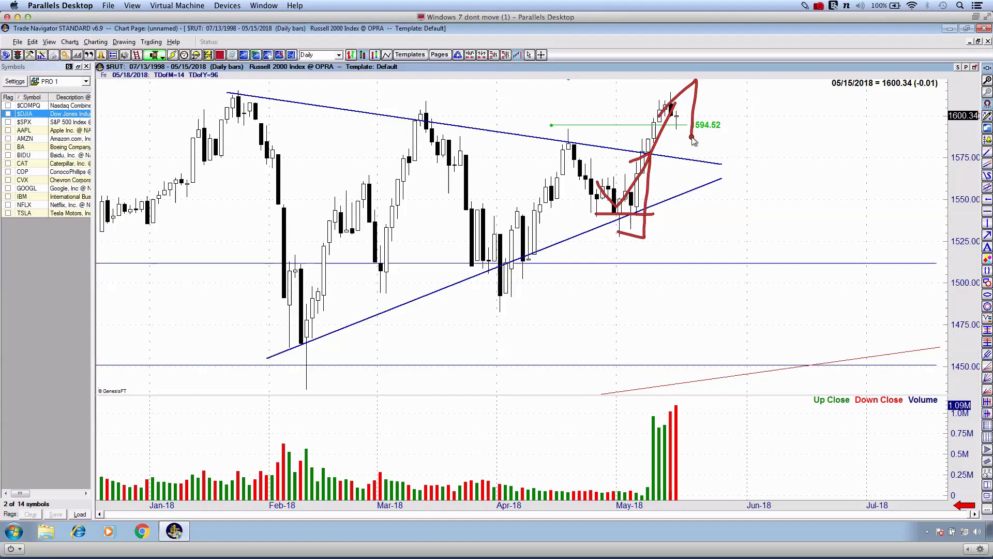
key(Escape)
Highlight the May breakout and the three earlier highs along the falling trend line in red pen, and clear the marks.
drag(612, 149, 670, 153)
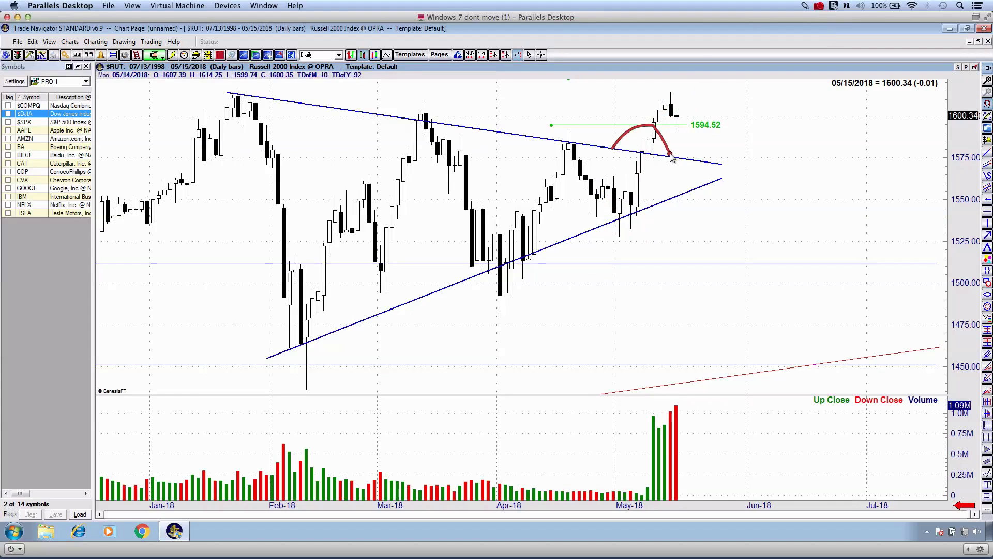
drag(543, 142, 644, 159)
drag(386, 115, 494, 129)
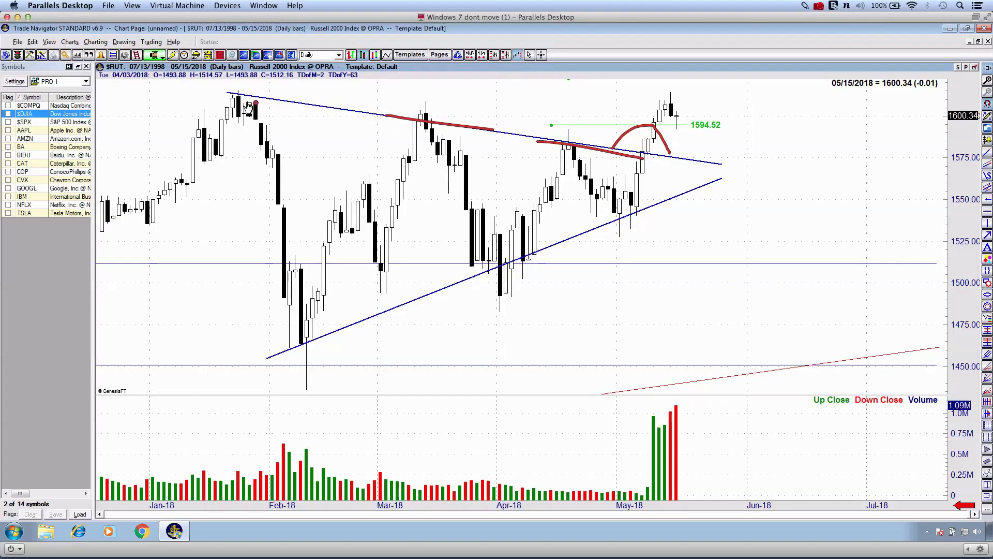
drag(203, 92, 312, 110)
key(Escape)
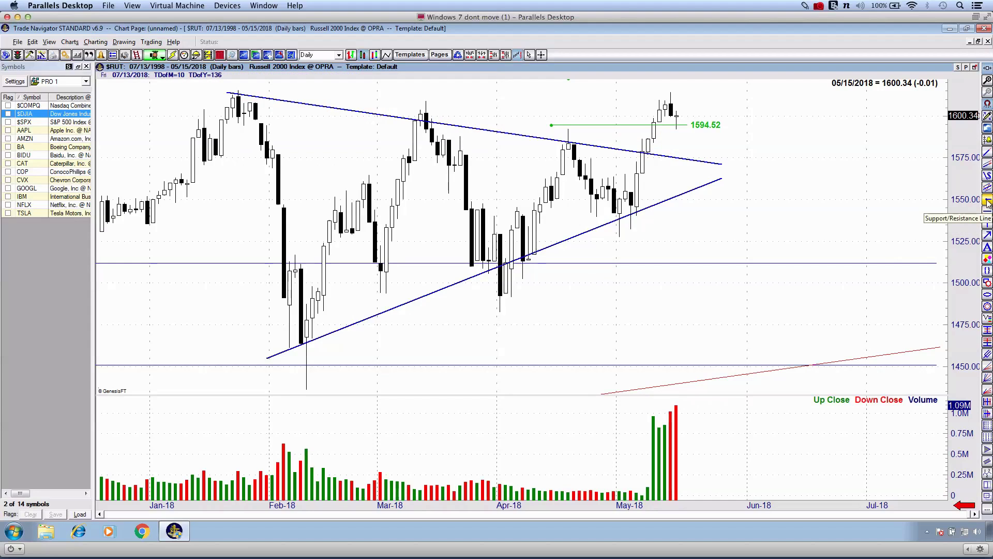
Draw a horizontal trend line just above 1600 across the January and May highs, and briefly highlight it in red pen.
click(987, 152)
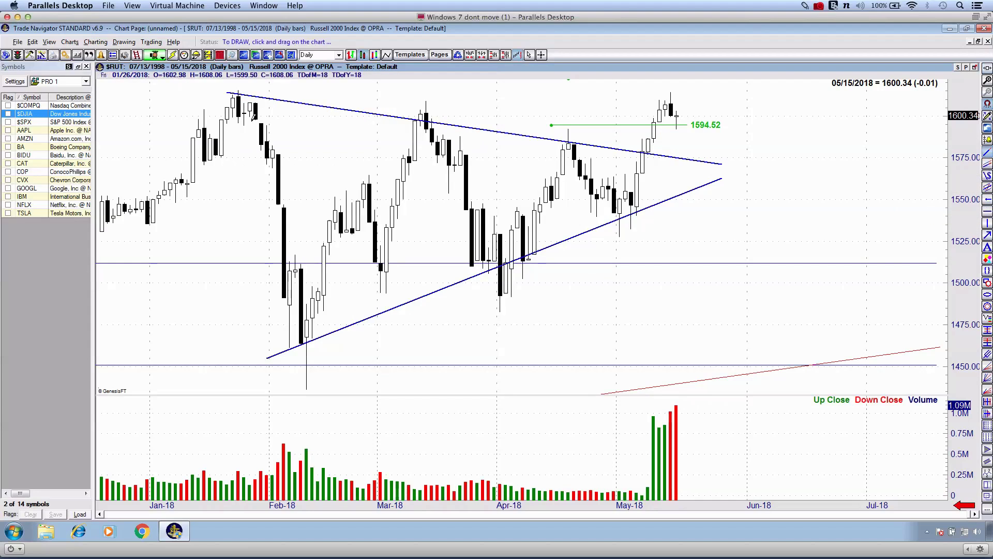
drag(133, 98, 768, 100)
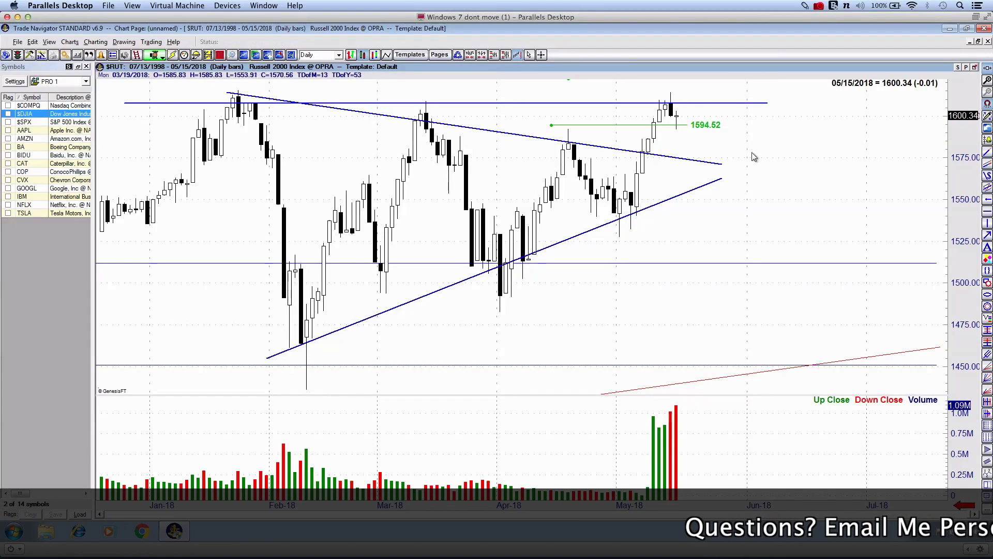
key(ctrl+2)
drag(167, 107, 711, 107)
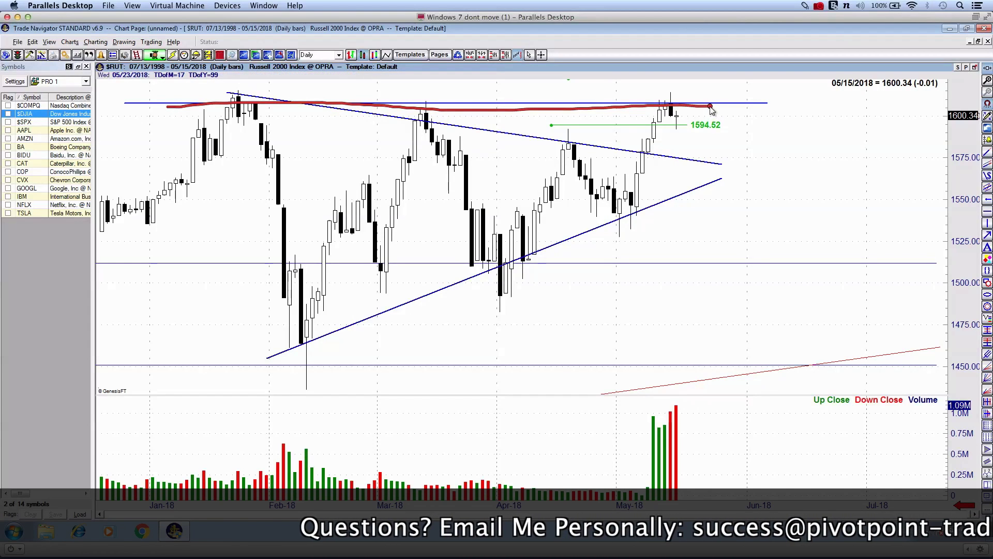
key(Escape)
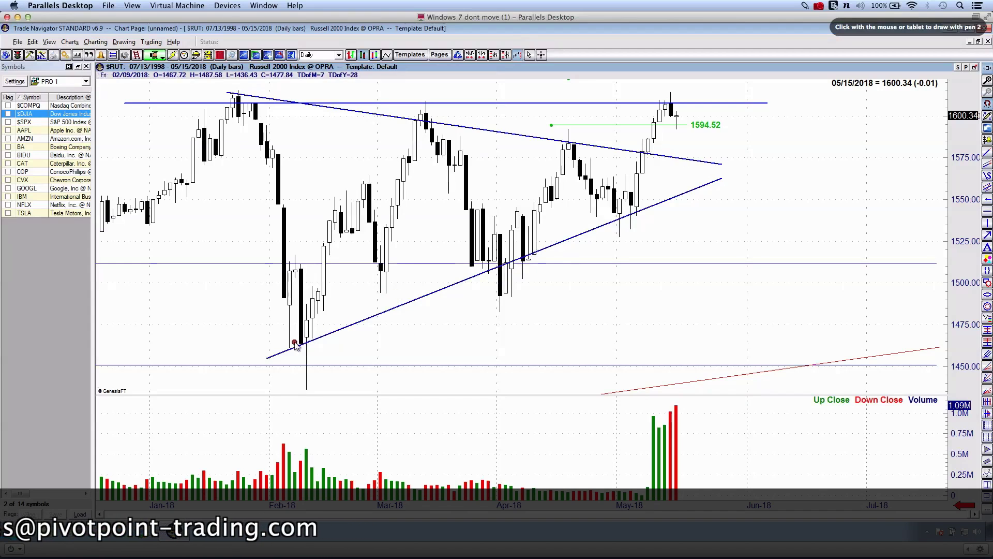
Trace the triangle's rising and falling trend lines in red pen, and clear the strokes.
drag(286, 352, 695, 186)
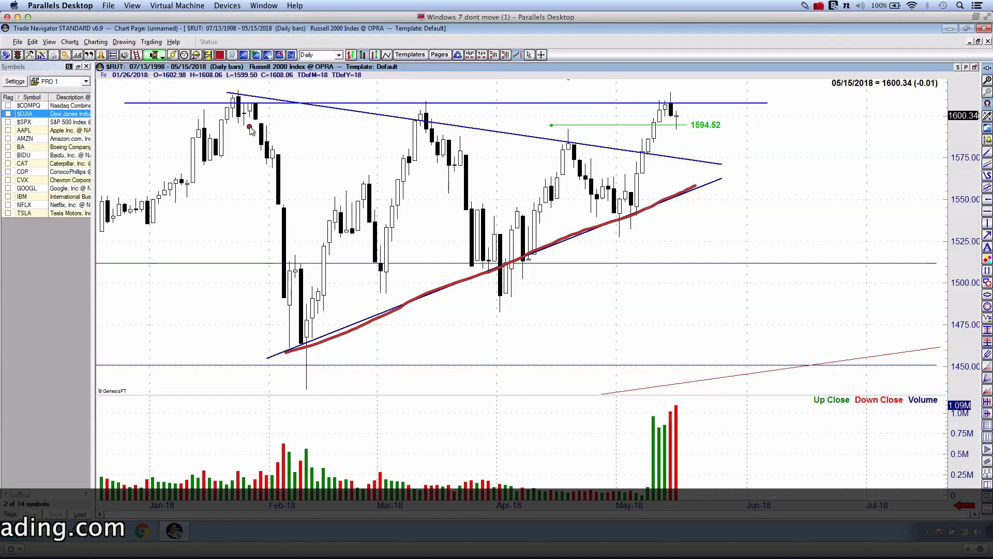
drag(222, 85, 754, 191)
key(Escape)
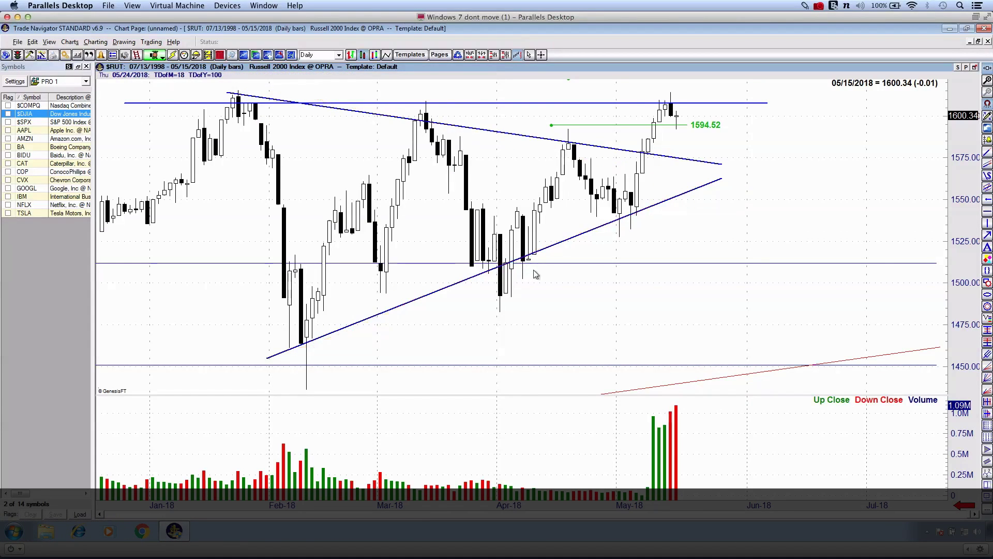
Sketch an ascending triangle in red extending to mid-June, trace price swings inside it in blue, and clear the sketch.
mouse_move(288, 352)
mouse_down()
mouse_move(375, 333)
mouse_move(719, 182)
mouse_move(829, 114)
mouse_up()
click(503, 227)
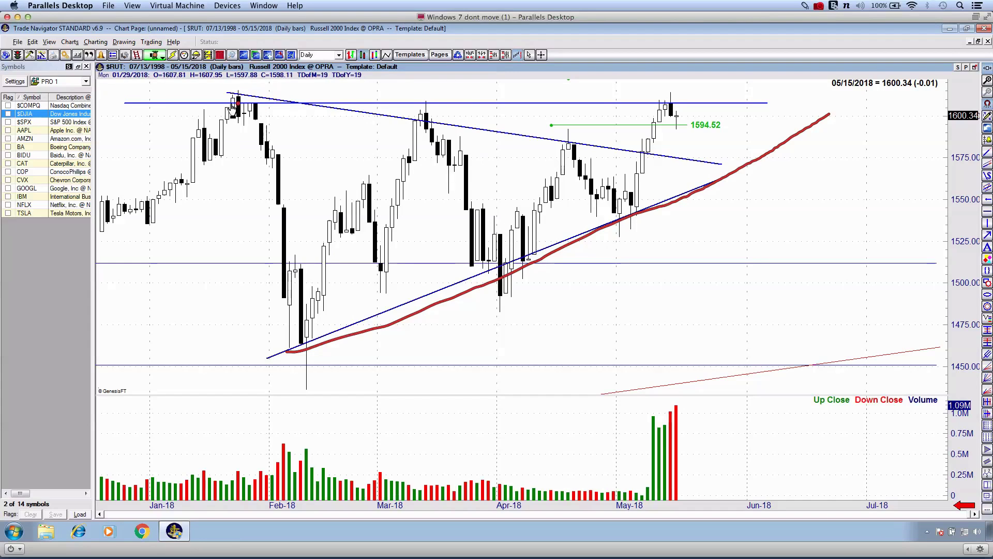
drag(127, 103, 821, 105)
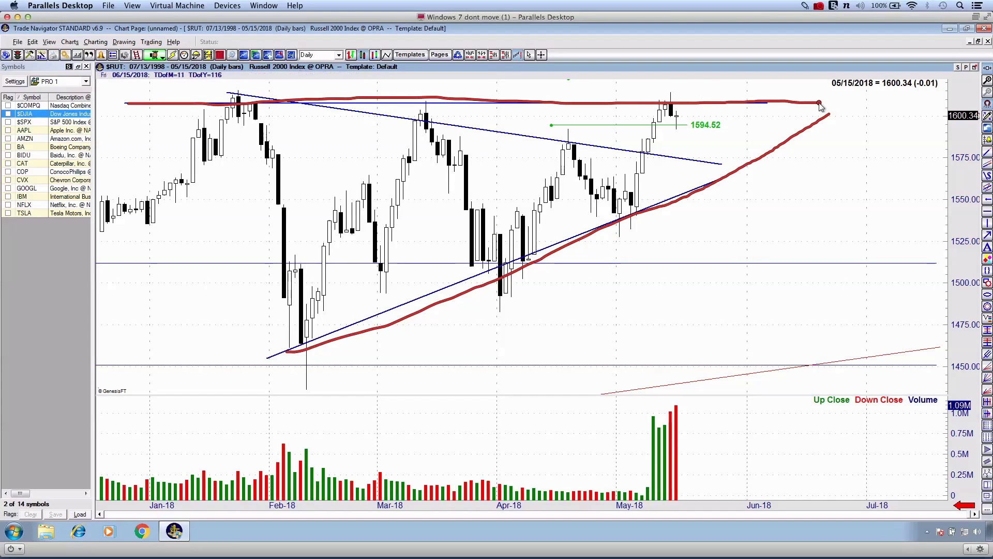
key(3)
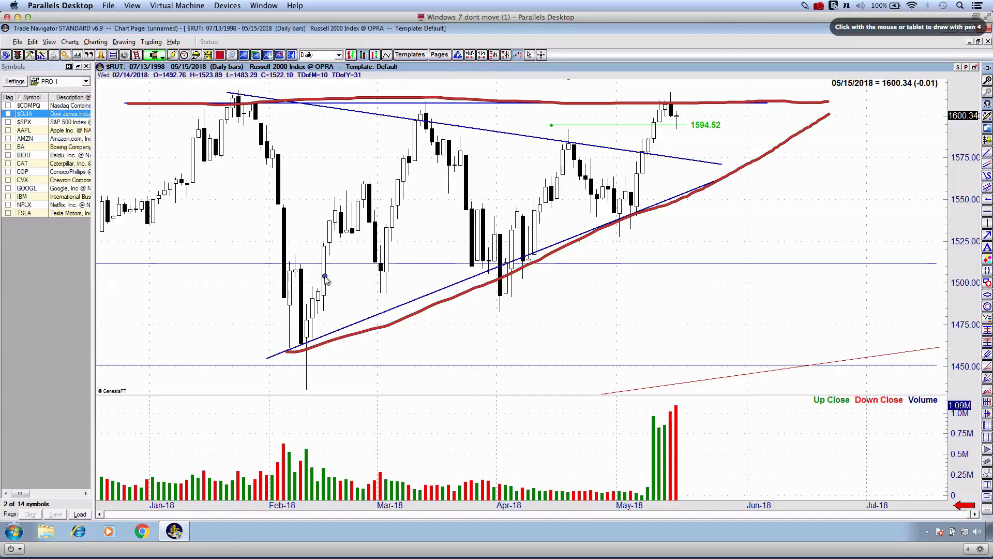
mouse_move(190, 166)
mouse_down()
mouse_move(272, 122)
mouse_move(313, 309)
mouse_move(434, 114)
mouse_move(491, 247)
mouse_move(569, 108)
mouse_move(616, 202)
mouse_move(672, 120)
mouse_move(705, 159)
mouse_move(787, 107)
mouse_up()
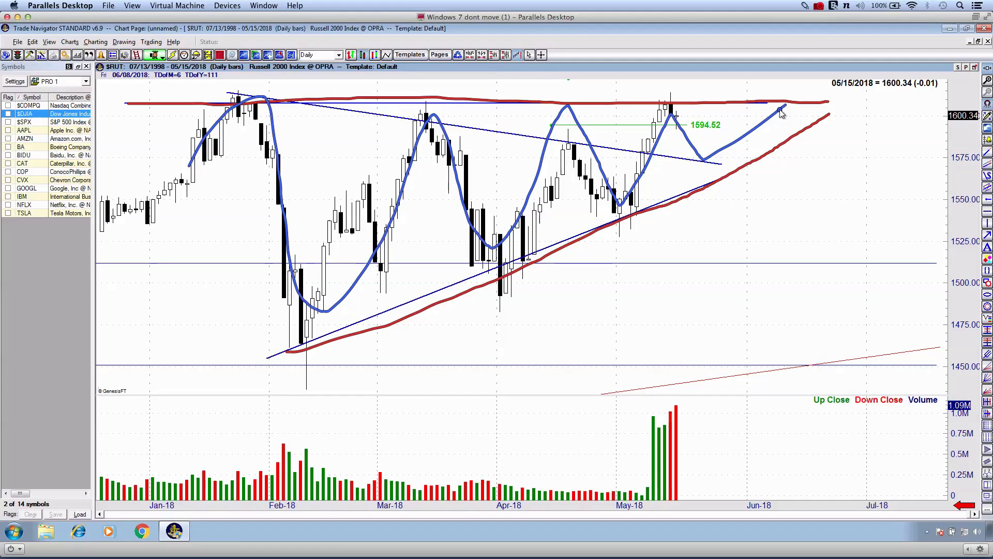
key(Escape)
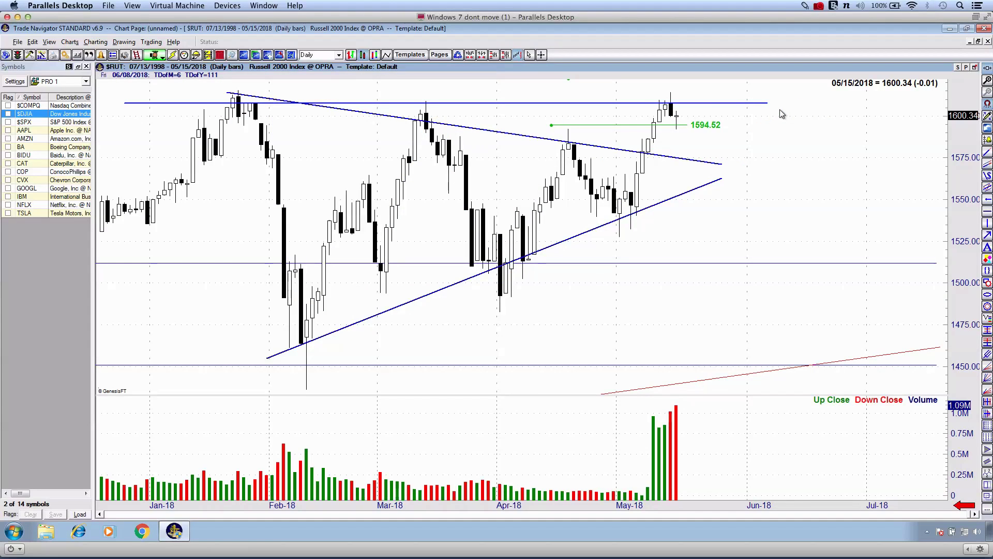
Delete the falling trend line that forms the upper side of the triangle.
double_click(564, 200)
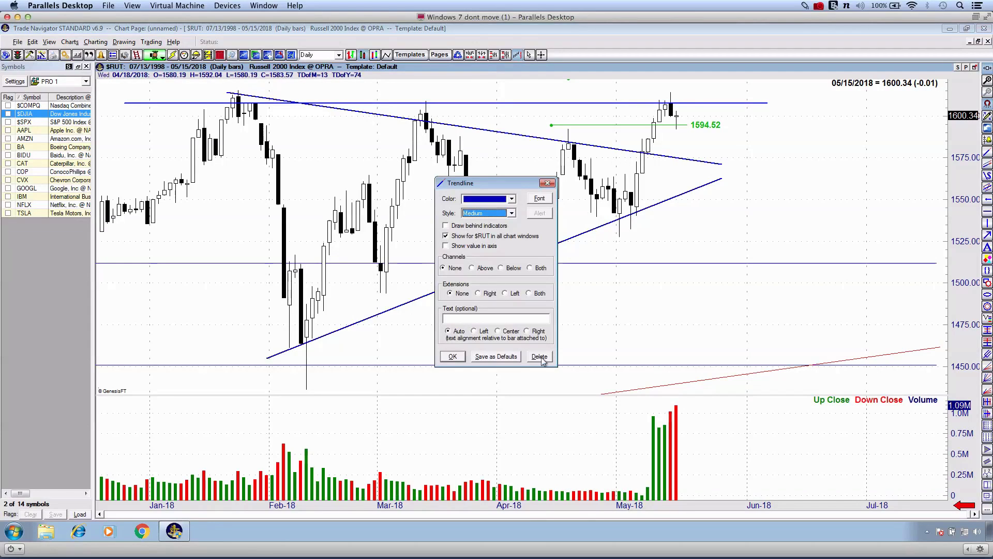
click(543, 362)
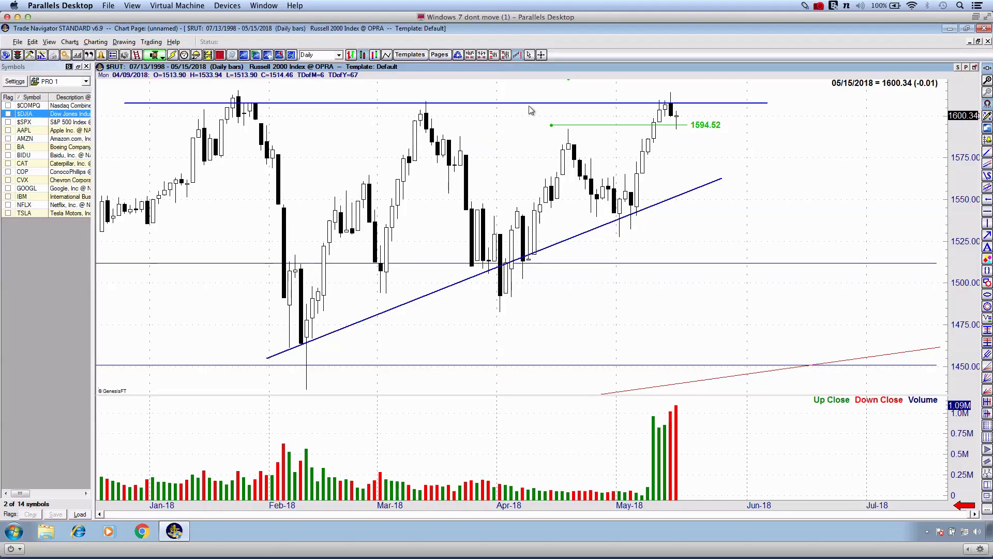
scroll(529, 110, down, 1)
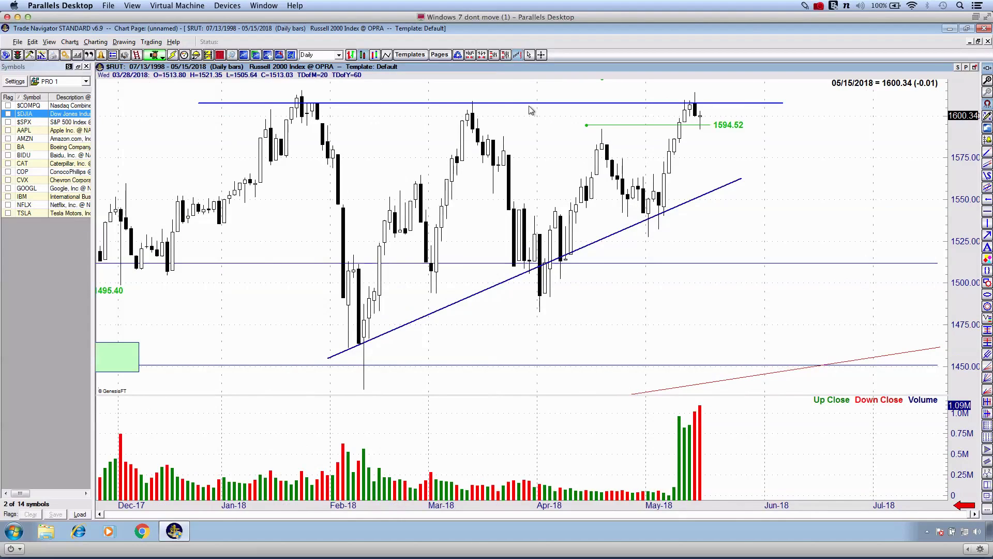
Draw across the January-to-May price action in red pen, trace the January peak's drop to the February low, and clear each mark.
key(2)
mouse_move(265, 158)
mouse_down()
mouse_move(363, 211)
mouse_move(427, 222)
mouse_move(474, 150)
mouse_move(538, 254)
mouse_move(615, 168)
mouse_move(698, 131)
mouse_up()
key(Escape)
scroll(698, 132, down, 2)
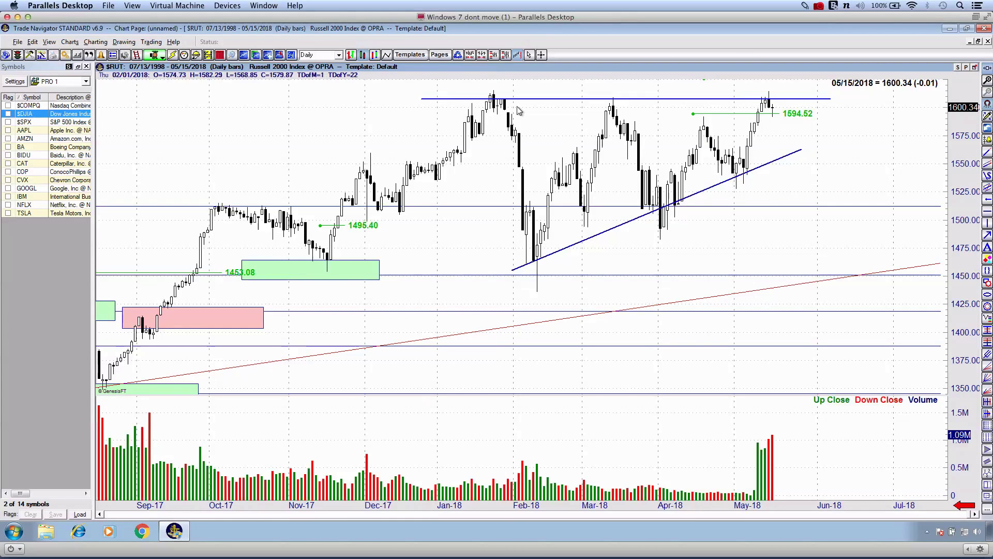
key(ctrl+2)
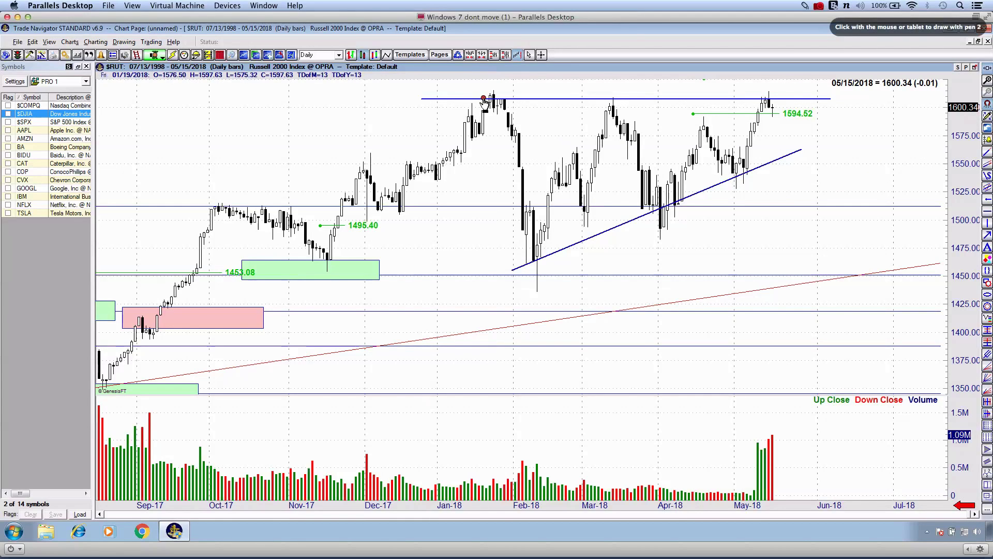
mouse_move(465, 138)
mouse_down()
mouse_move(531, 178)
mouse_move(542, 259)
mouse_up()
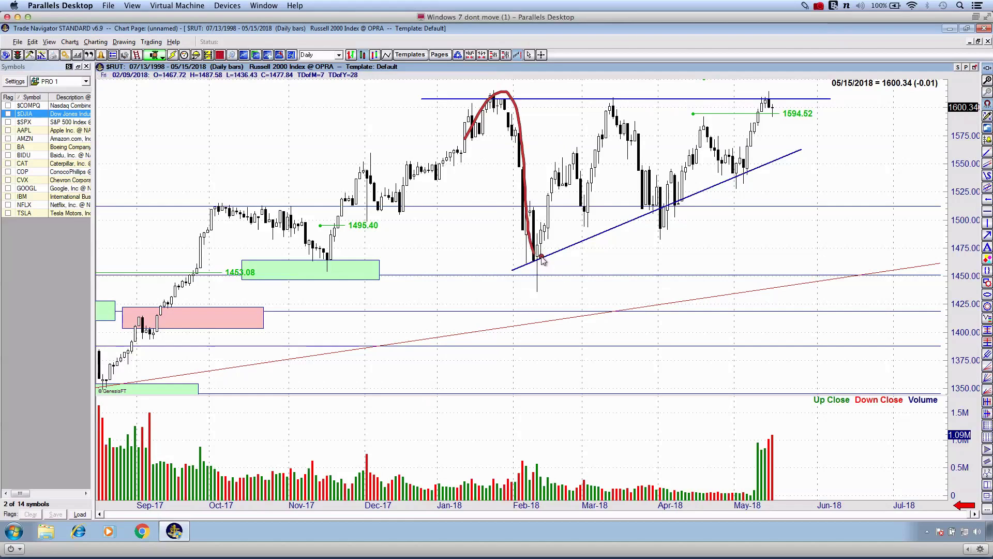
key(Escape)
Mark the January high and its matching level near 1600 on the price axis in red pen, and clear the marks.
key(ctrl+2)
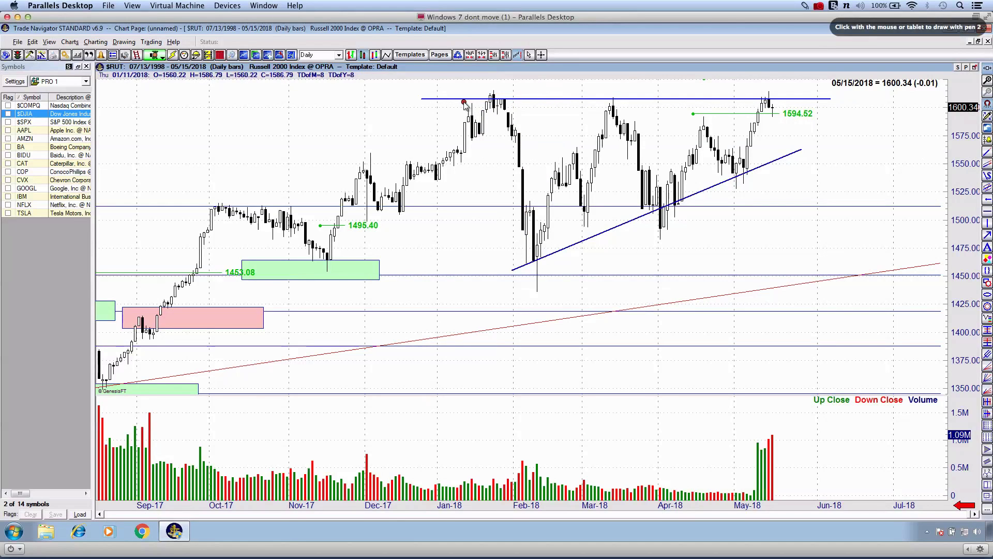
drag(466, 101, 538, 97)
drag(934, 118, 983, 115)
key(Escape)
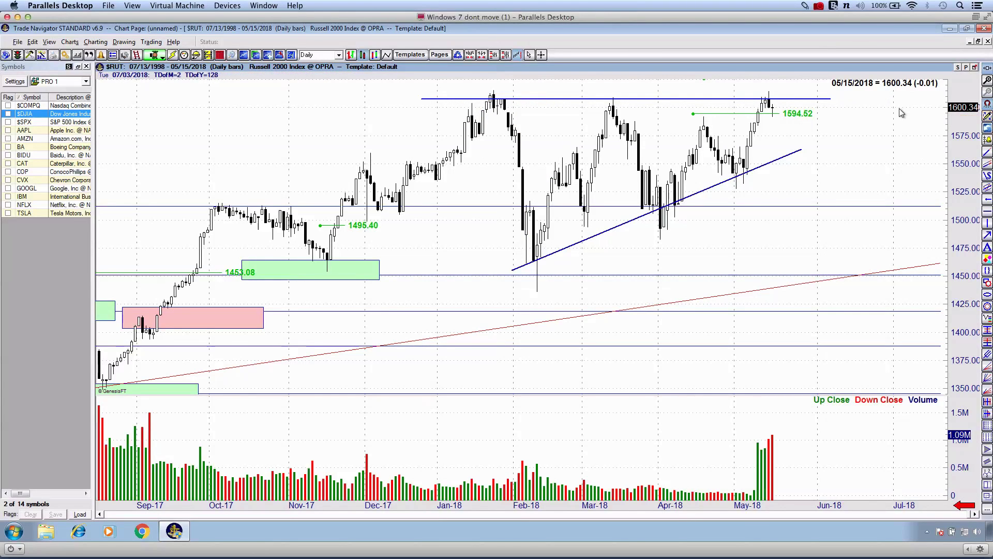
Underline the January high, February low and 1450 axis level in red pen, and circle the February low's wick.
key(Up)
key(Up)
key(ctrl+2)
drag(334, 106, 455, 114)
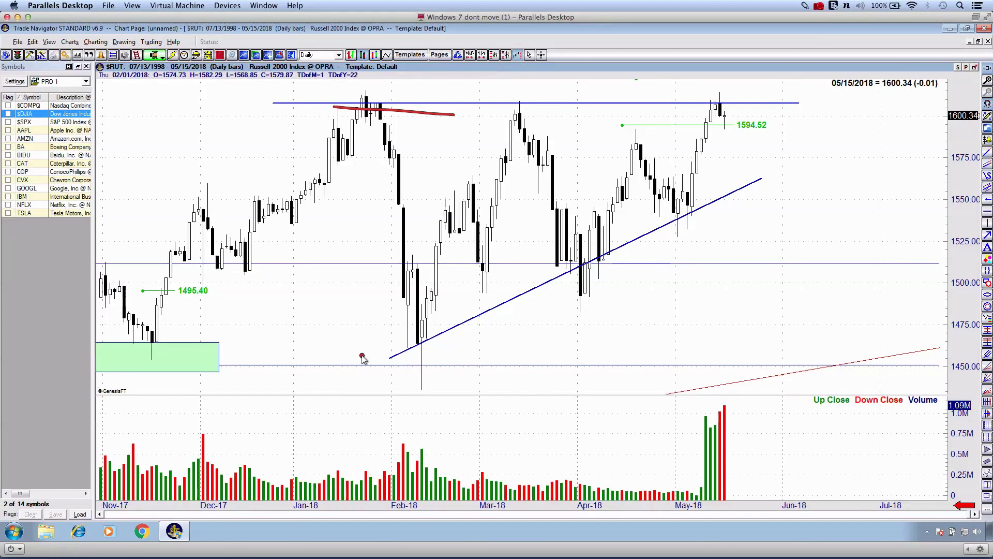
drag(362, 356, 515, 357)
drag(937, 372, 970, 371)
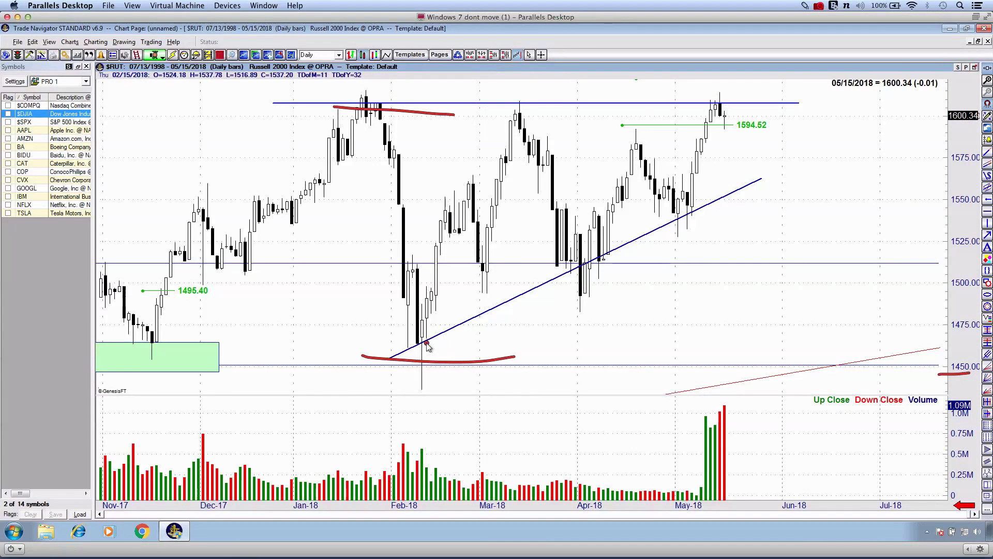
mouse_move(472, 333)
mouse_down()
mouse_move(432, 365)
mouse_move(460, 368)
mouse_move(423, 405)
mouse_move(440, 349)
mouse_up()
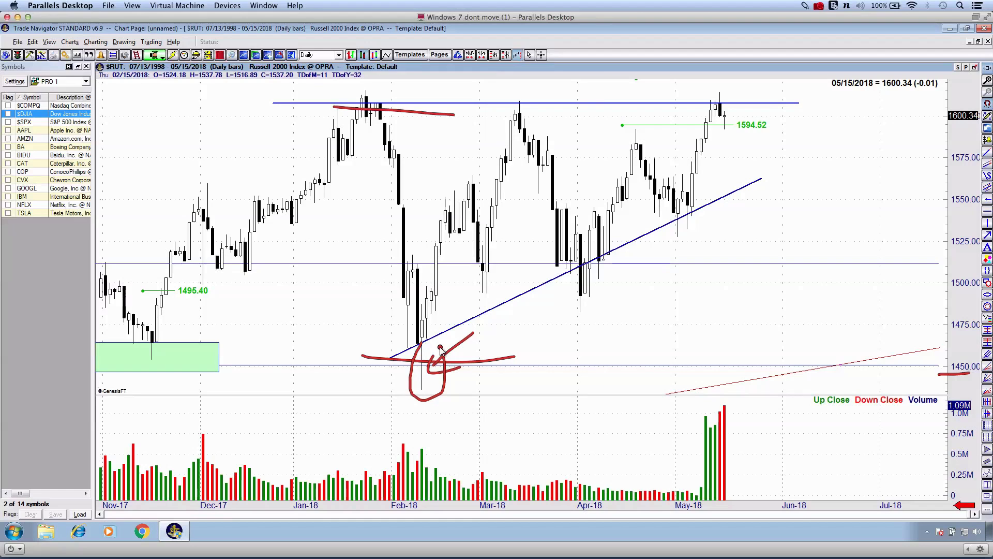
Trace the drop from the January high to the 1450 line in green pen, write "150pts" underlined beside it, and clear the sketch.
drag(384, 362, 464, 365)
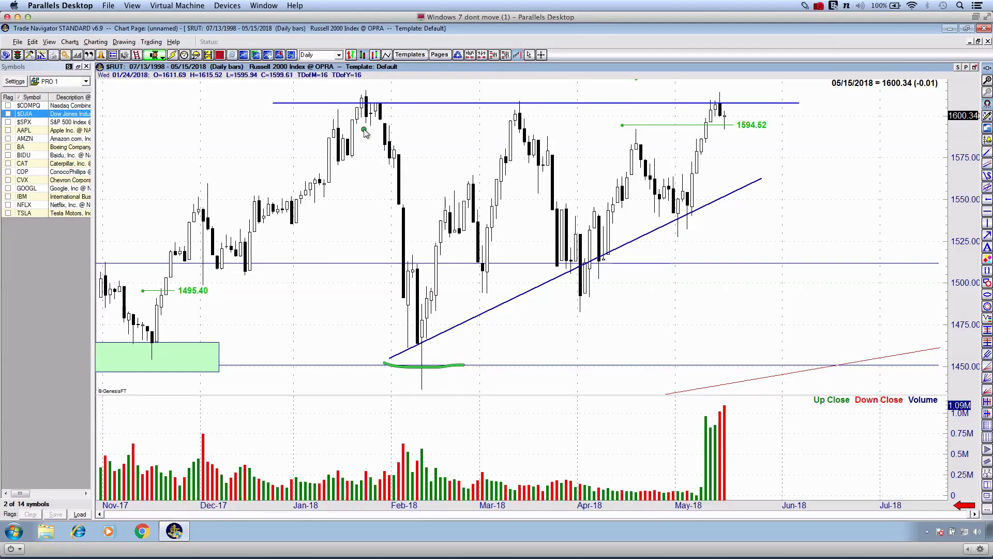
mouse_move(345, 117)
mouse_down()
mouse_move(356, 106)
mouse_move(399, 206)
mouse_move(426, 370)
mouse_up()
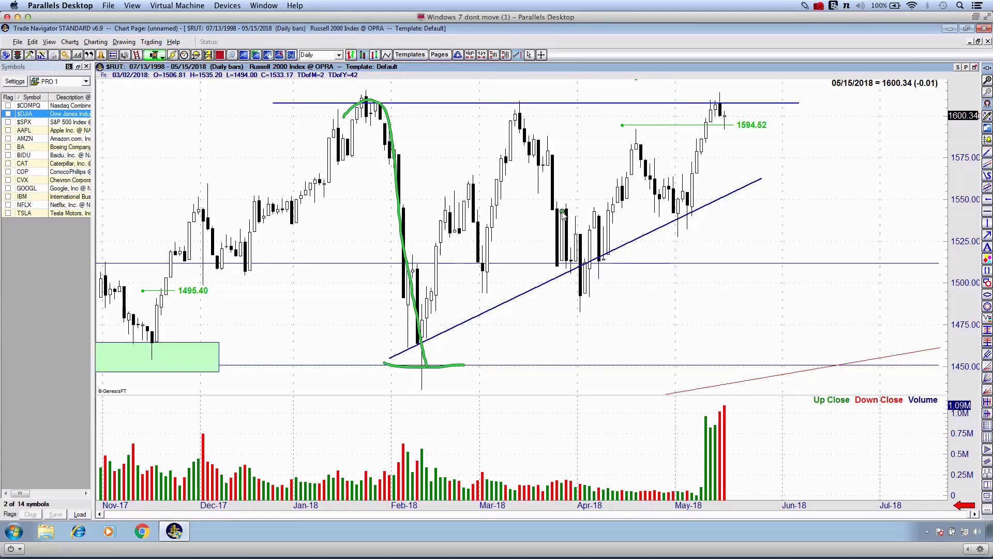
drag(572, 304, 568, 335)
mouse_move(638, 304)
mouse_down()
mouse_move(615, 312)
mouse_move(609, 339)
mouse_move(666, 300)
mouse_up()
mouse_move(682, 294)
mouse_down()
mouse_move(691, 305)
mouse_move(735, 305)
mouse_move(722, 330)
mouse_up()
drag(773, 268, 763, 337)
drag(754, 317, 790, 310)
mouse_move(797, 310)
mouse_down()
mouse_move(787, 330)
mouse_move(834, 301)
mouse_up()
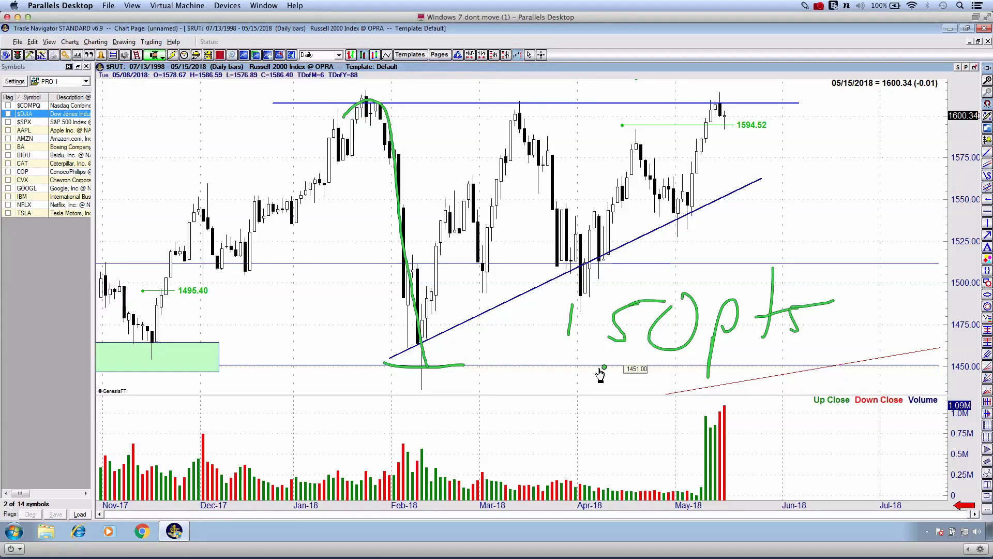
drag(570, 377, 856, 349)
key(Escape)
Highlight the horizontal resistance line at the May highs with red strokes, and clear them.
scroll(655, 304, up, 2)
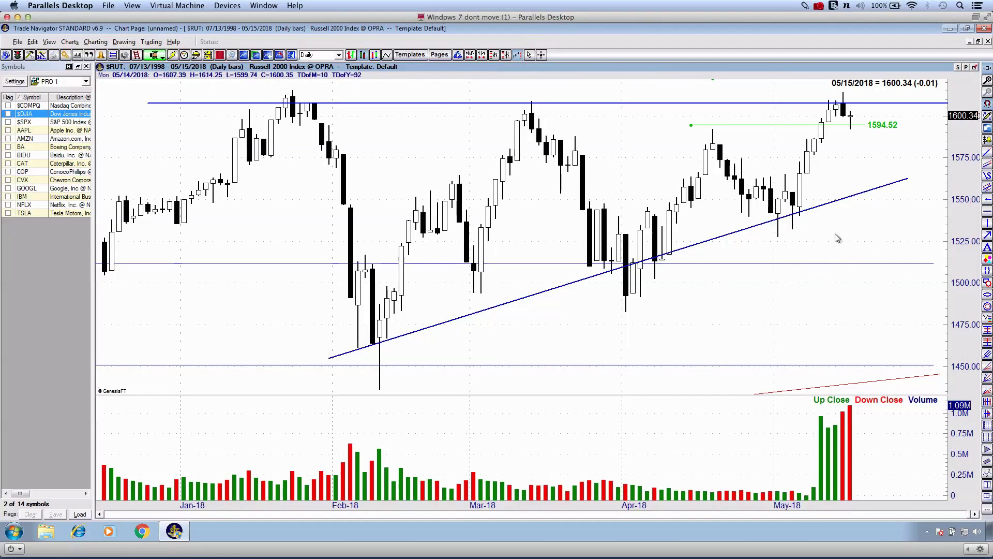
drag(841, 234, 455, 260)
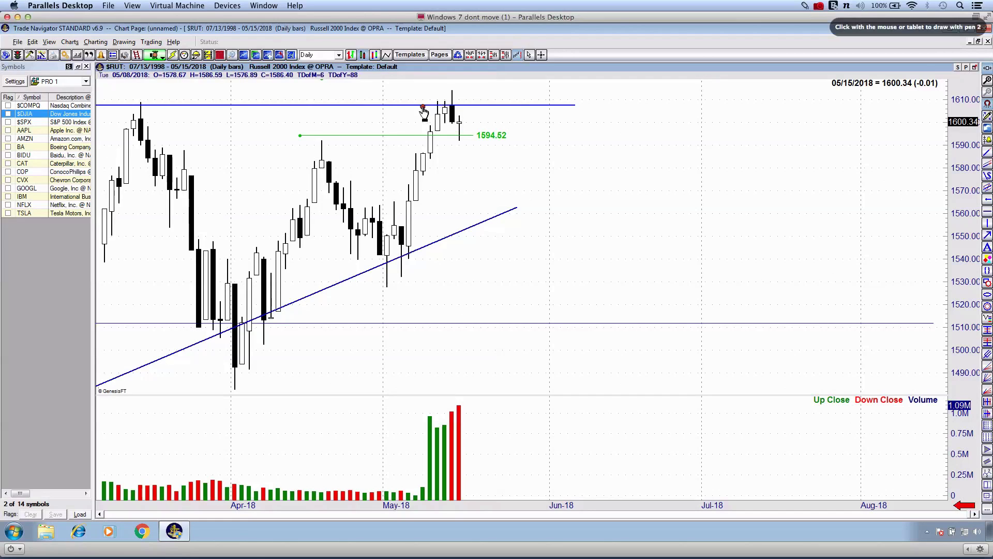
mouse_move(407, 106)
mouse_down()
mouse_move(548, 99)
mouse_move(401, 110)
mouse_up()
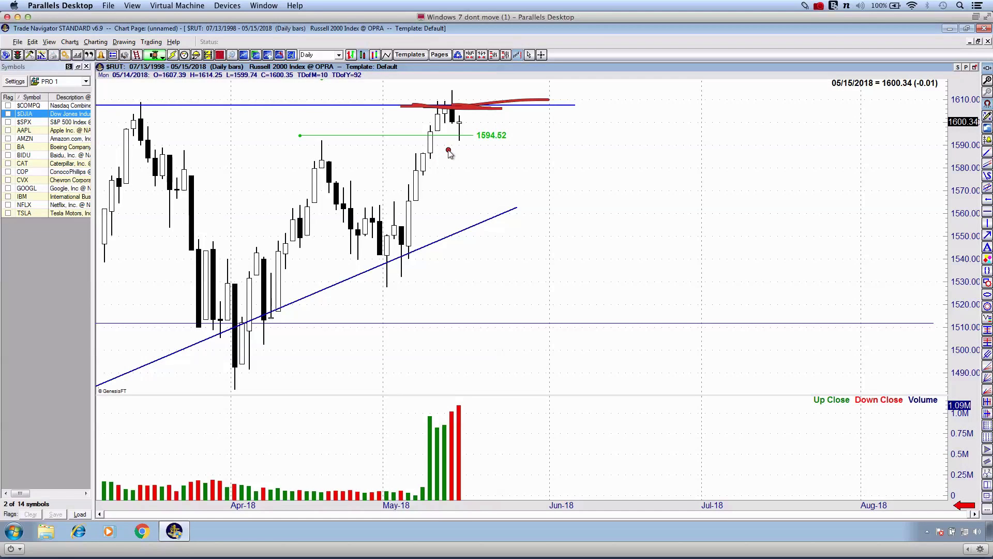
key(Escape)
Compress the chart's price scale until the 1726.30 target level is in view.
scroll(459, 155, down, 1)
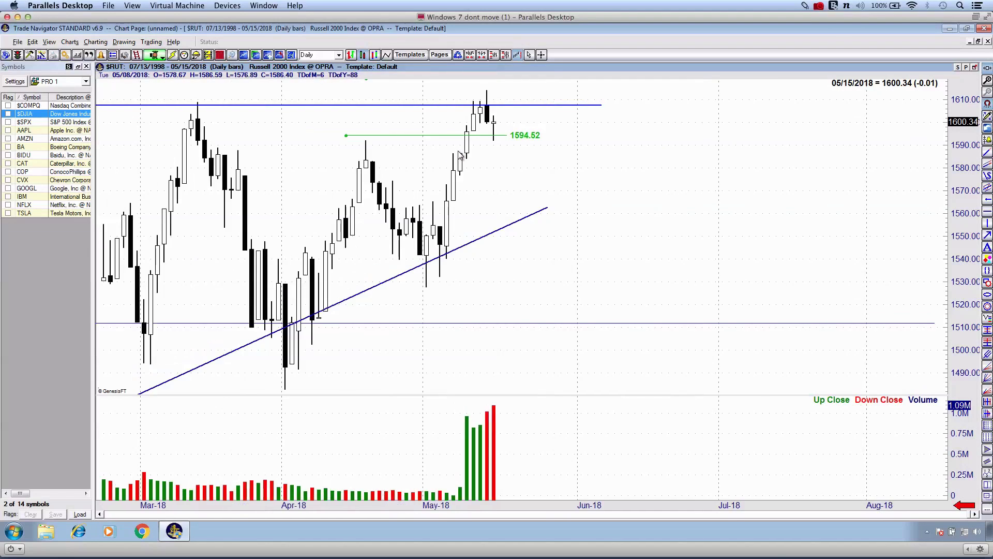
click(492, 55)
click(491, 54)
click(492, 55)
click(492, 55)
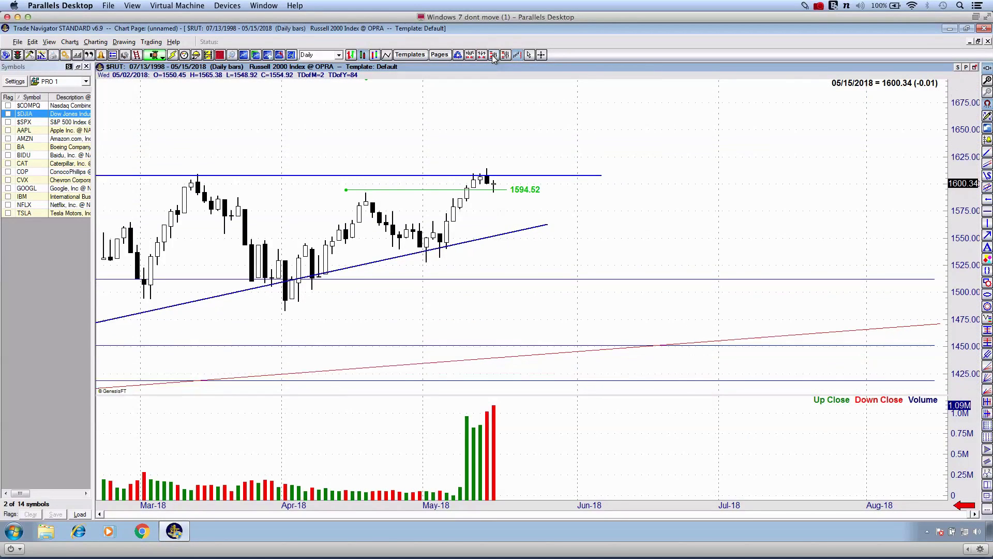
click(492, 55)
click(491, 55)
click(492, 55)
click(491, 55)
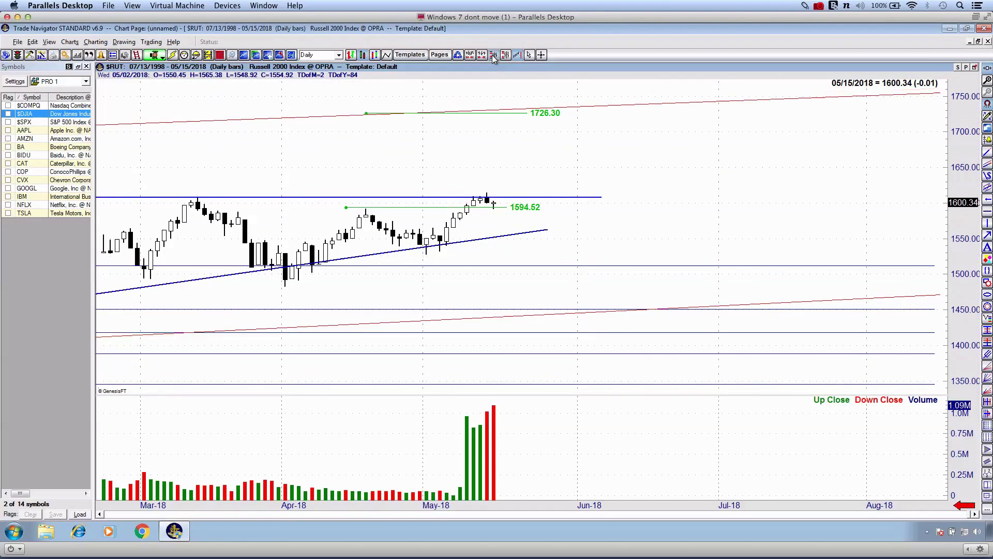
click(492, 55)
Circle the 1726.30 target in red pen, sketch a pullback and breakout path rising toward it from the resistance line, and clear the sketch.
drag(524, 122, 588, 124)
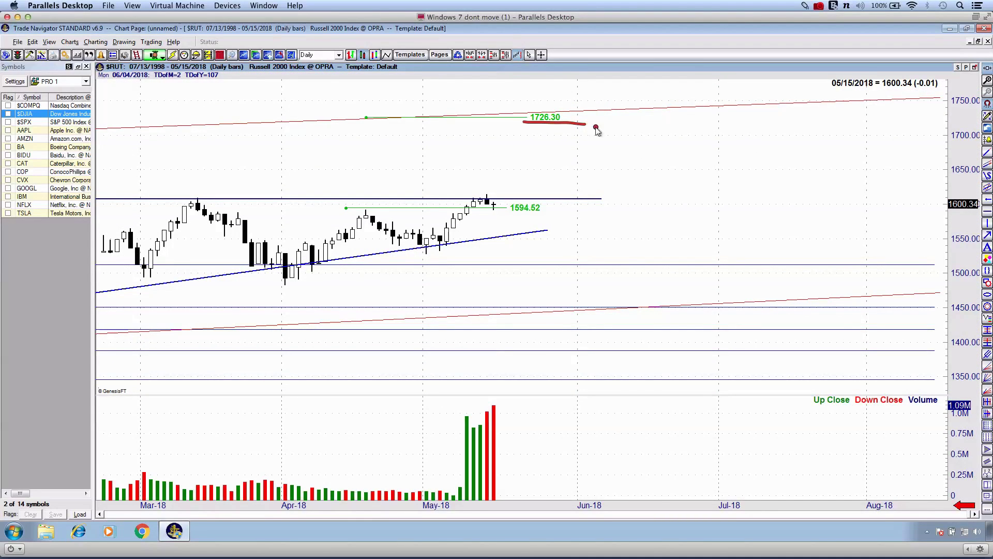
mouse_move(580, 98)
mouse_down()
mouse_move(615, 133)
mouse_move(550, 82)
mouse_up()
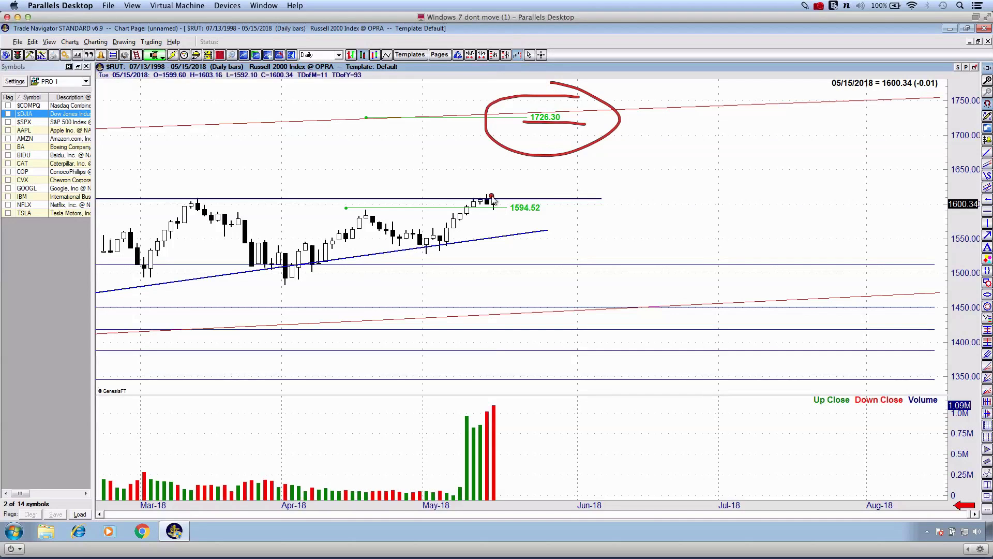
mouse_move(492, 196)
mouse_down()
mouse_move(579, 212)
mouse_move(649, 94)
mouse_move(644, 133)
mouse_up()
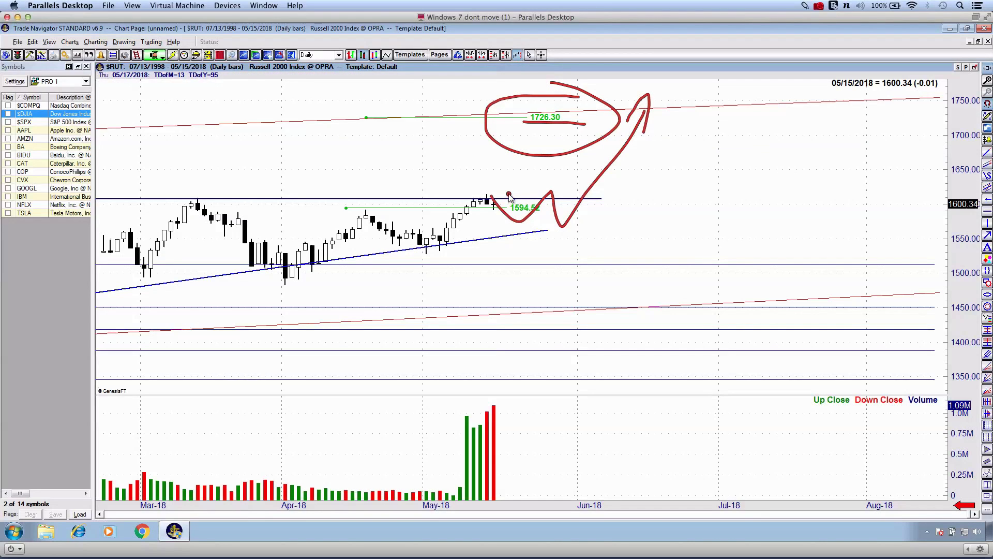
drag(459, 192, 542, 194)
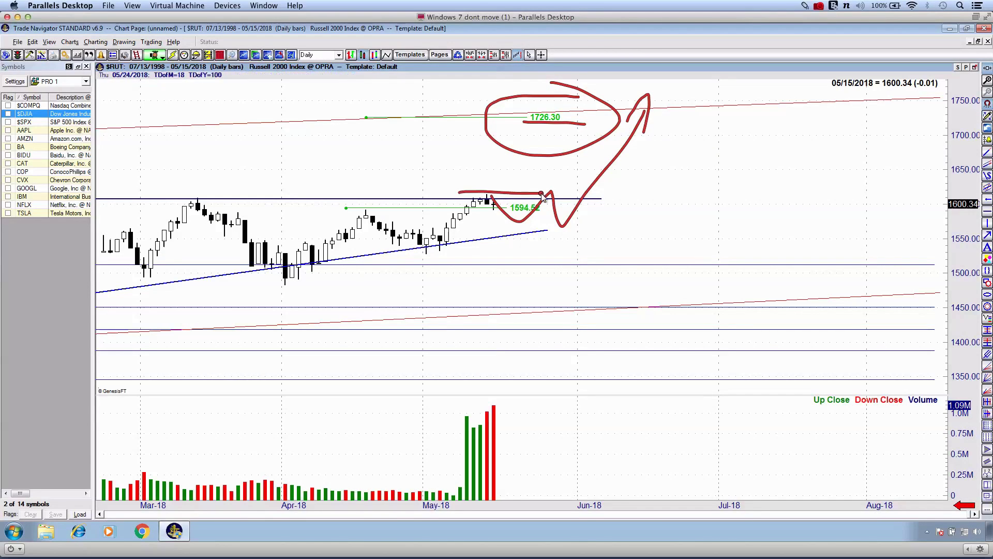
key(Escape)
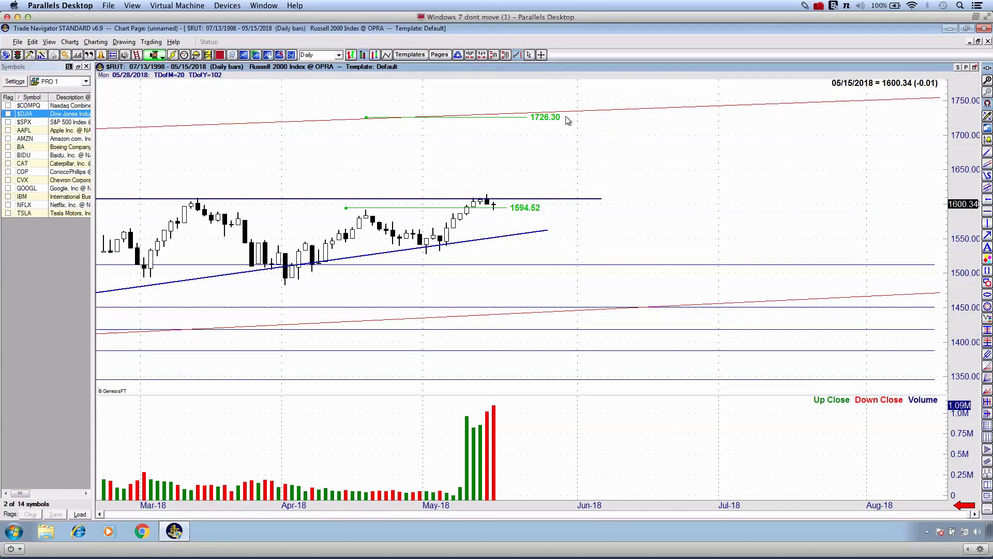
Circle the 1726.30 target in red pen at two zoom levels, clearing the circle each time.
key(ctrl+2)
mouse_move(579, 97)
mouse_down()
mouse_move(516, 99)
mouse_move(526, 140)
mouse_move(576, 96)
mouse_up()
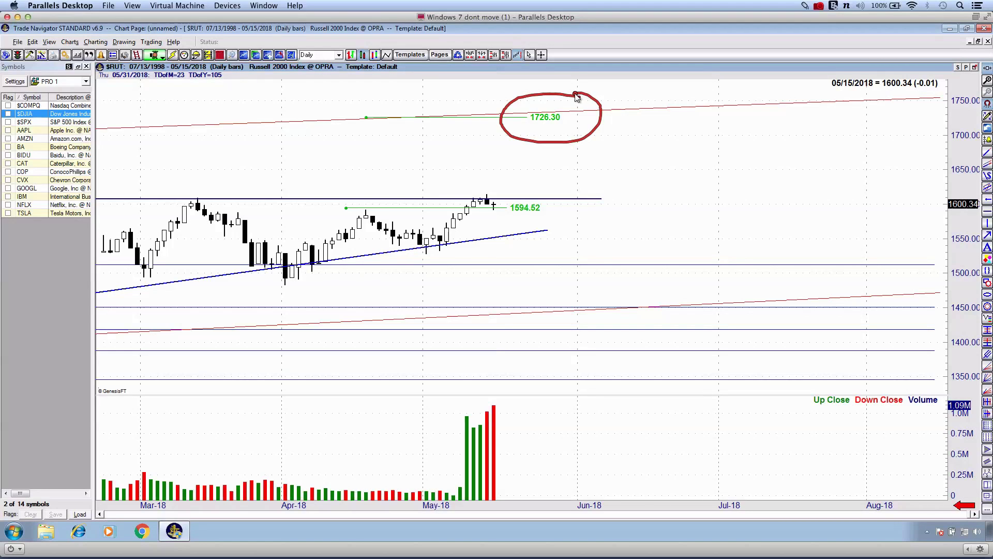
key(Escape)
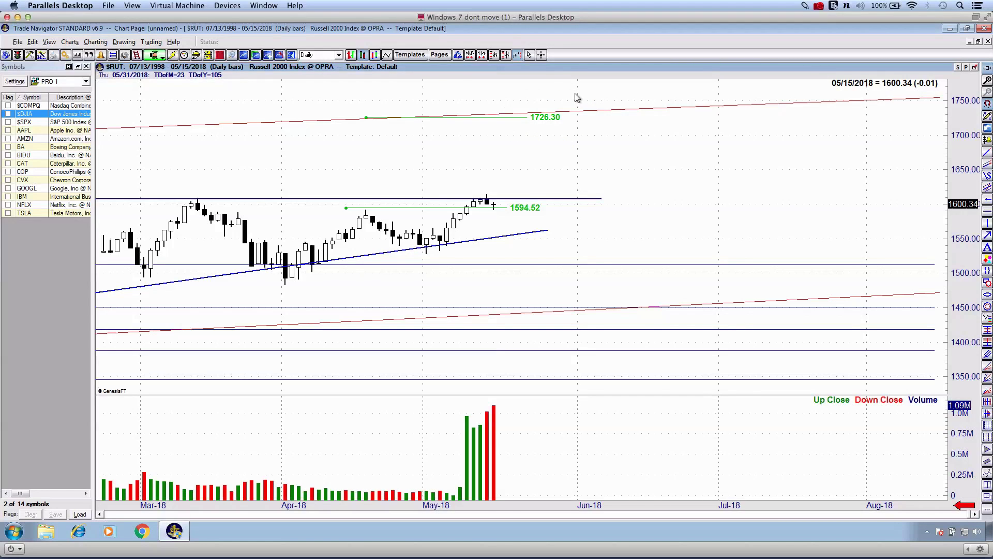
scroll(575, 94, down, 2)
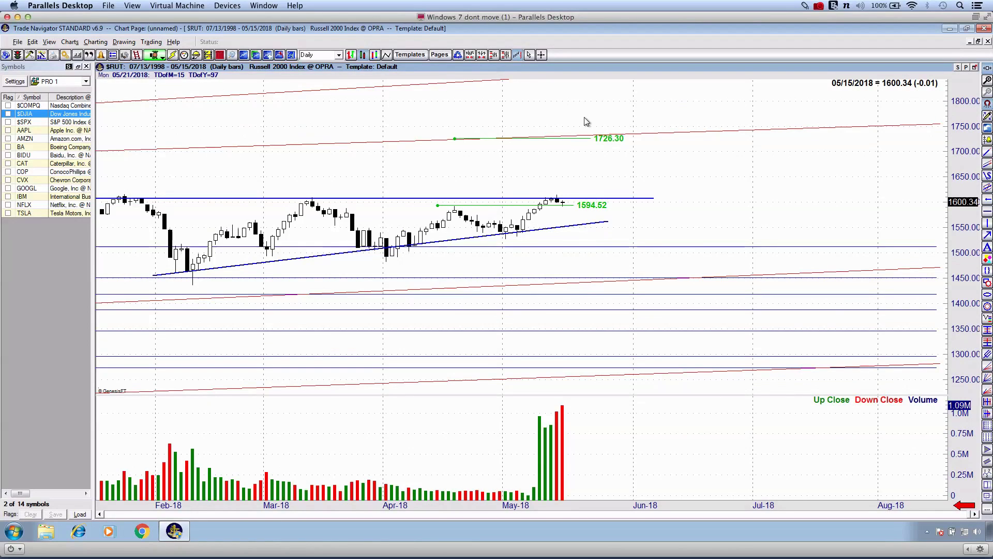
mouse_move(602, 138)
mouse_down()
mouse_move(590, 124)
mouse_move(632, 127)
mouse_up()
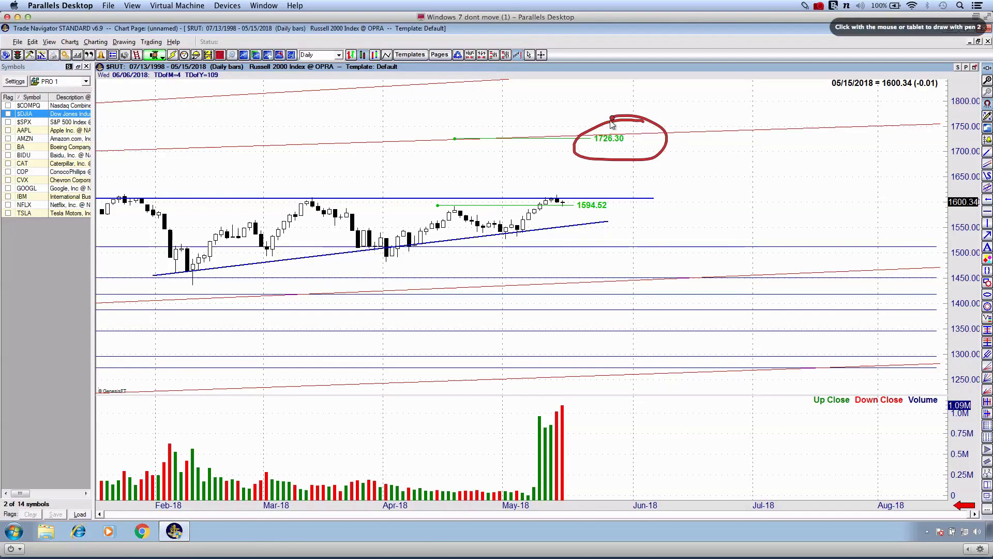
key(Escape)
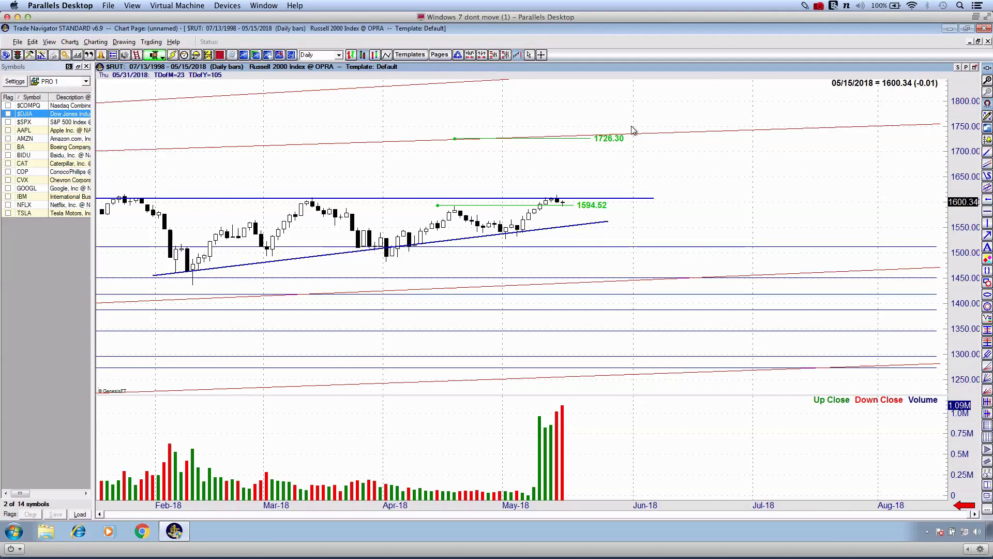
Mark the mid-May candles at the horizontal resistance line in red pen, and clear the marks.
scroll(631, 126, up, 5)
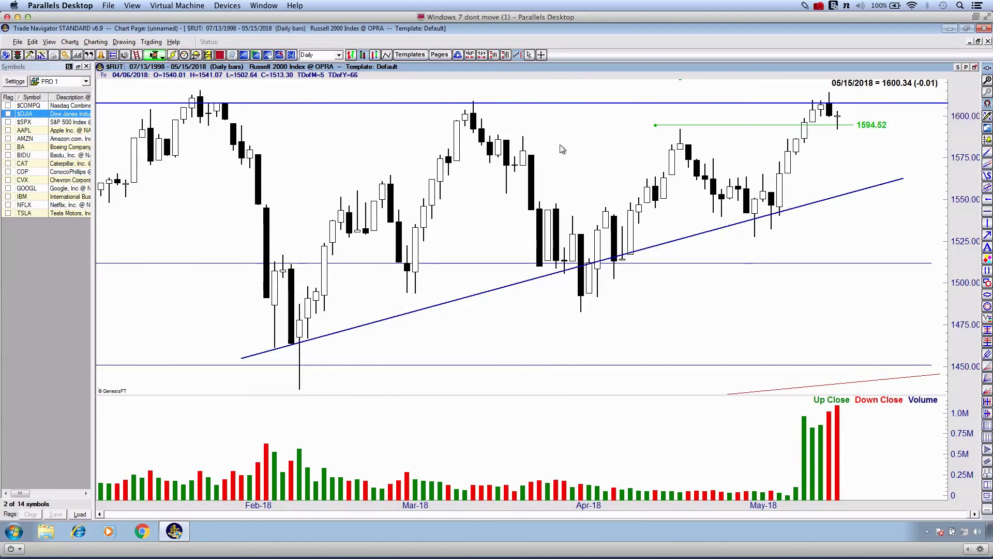
drag(561, 145, 474, 131)
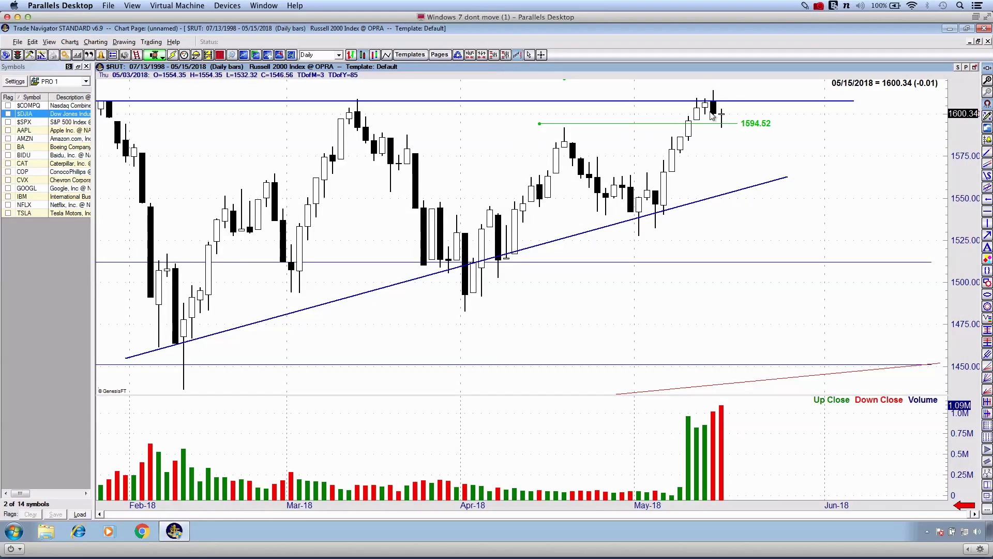
mouse_move(705, 87)
mouse_down()
mouse_move(724, 91)
mouse_move(704, 127)
mouse_up()
key(ctrl+2)
mouse_move(702, 86)
mouse_down()
mouse_move(717, 84)
mouse_move(700, 123)
mouse_up()
scroll(695, 124, down, 4)
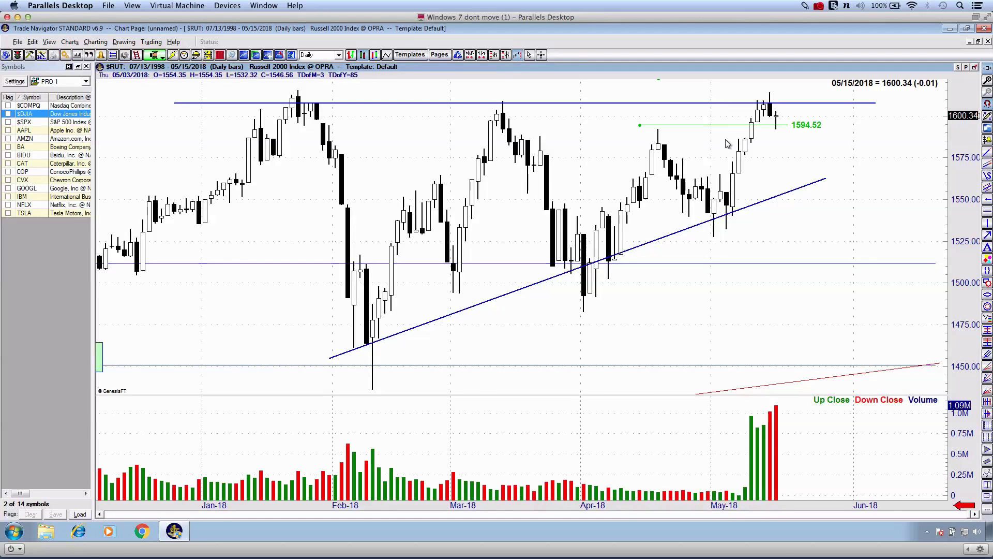
drag(727, 144, 624, 153)
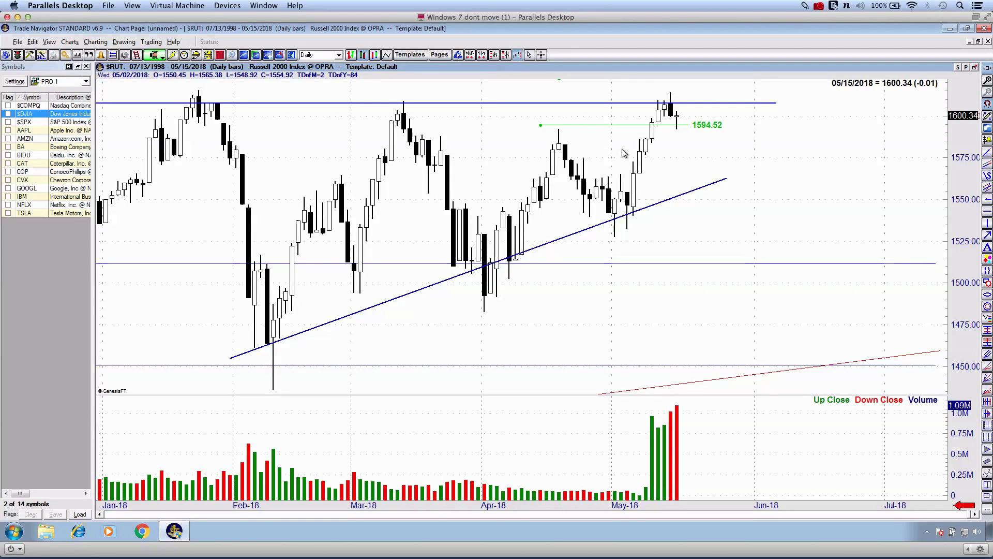
scroll(623, 149, down, 2)
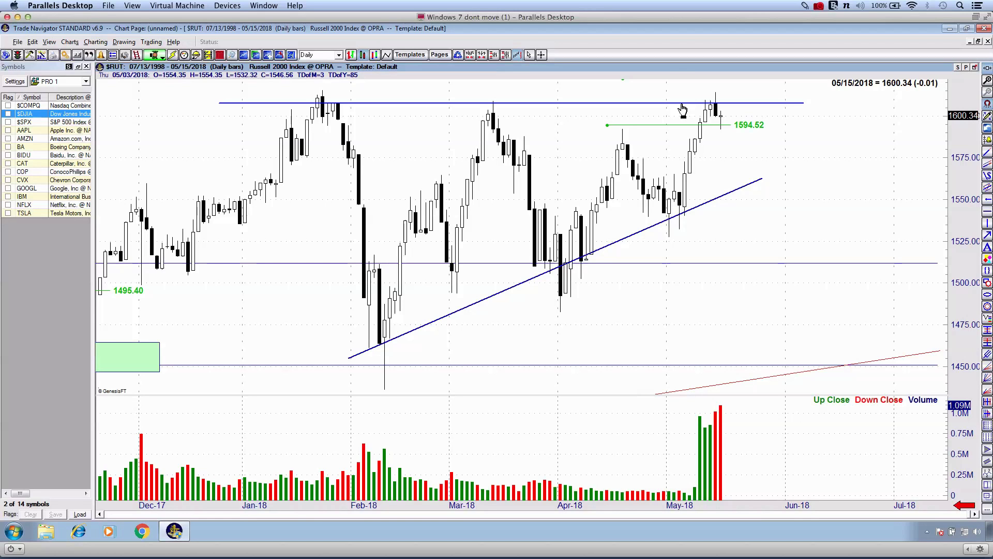
Switch the Russell 2000 chart to monthly bars and bring the 2002 to 2011 price history into view.
key(m)
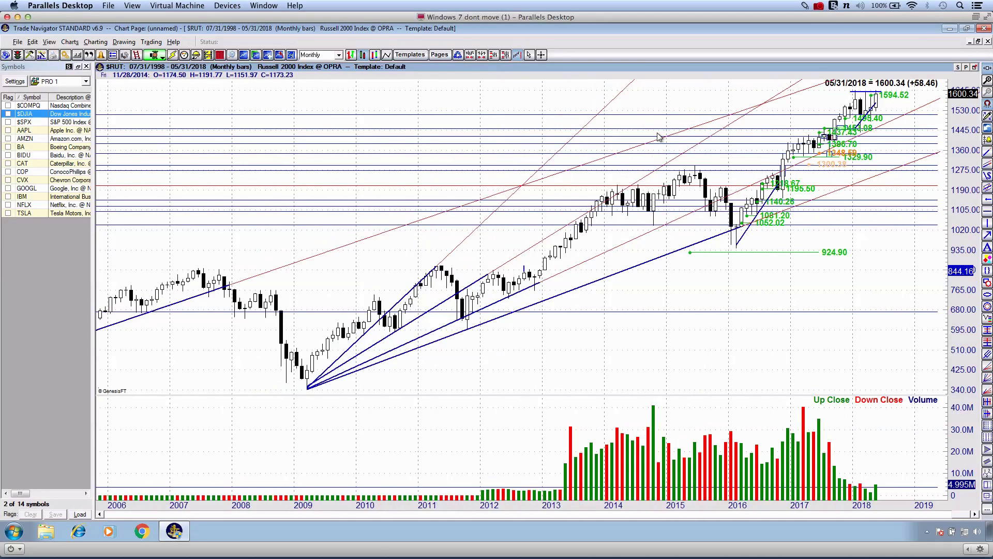
drag(197, 341, 757, 291)
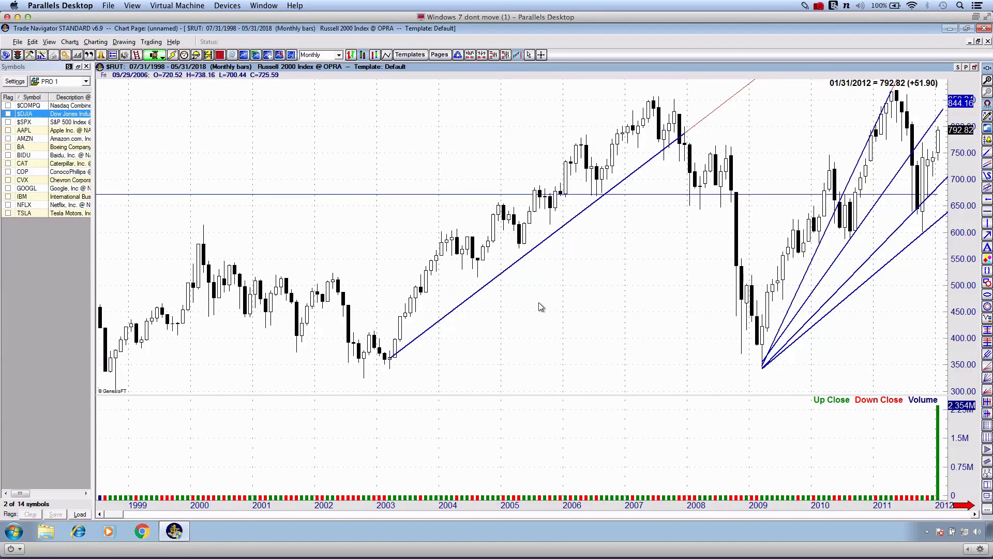
key(Up)
key(Up)
key(Up)
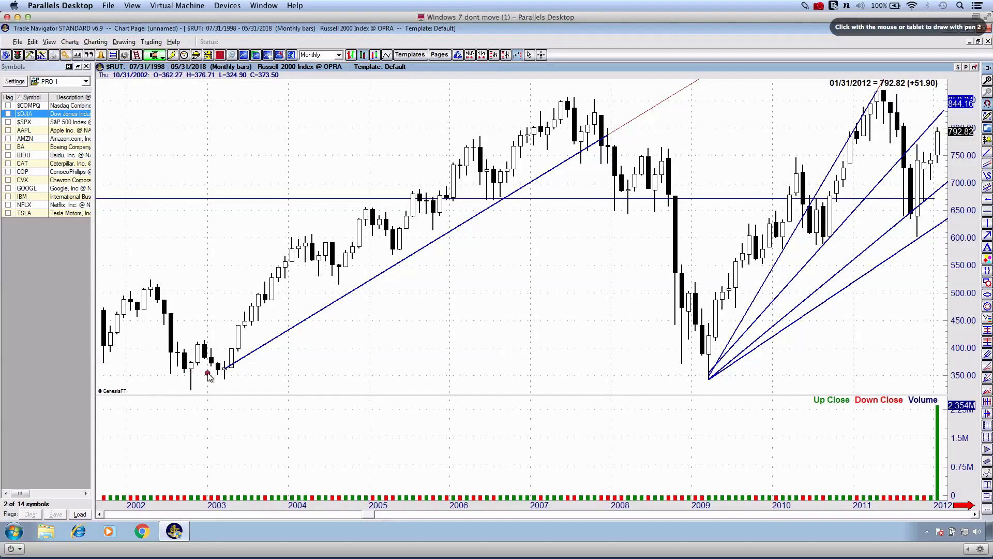
Mark the 2002-2003 lows and the trendline break around late 2007 with red pen strokes and an arrow, and clear the marks.
drag(186, 374, 310, 372)
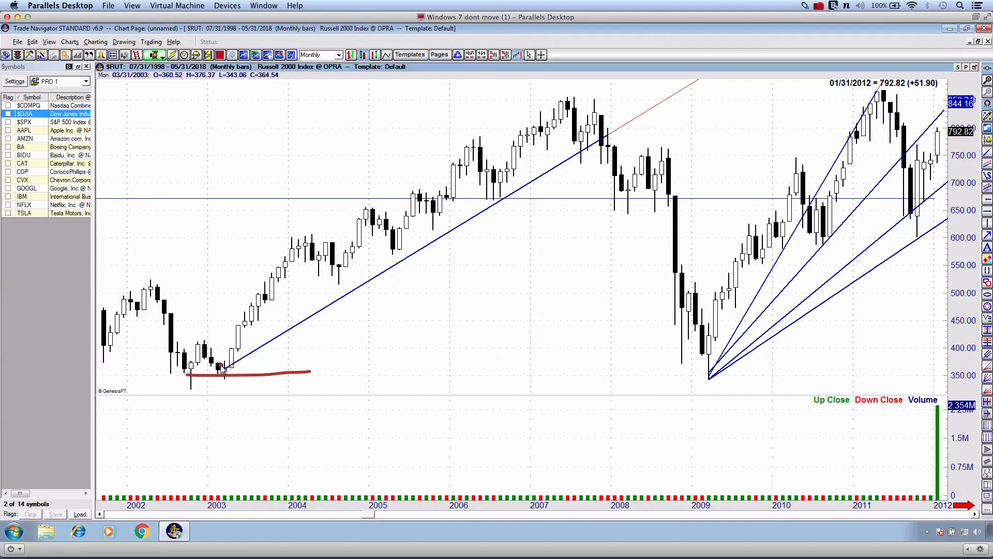
mouse_move(132, 301)
mouse_down()
mouse_move(185, 310)
mouse_move(191, 320)
mouse_up()
mouse_move(171, 337)
mouse_down()
mouse_move(179, 351)
mouse_move(208, 295)
mouse_up()
mouse_move(586, 148)
mouse_down()
mouse_move(654, 111)
mouse_move(631, 150)
mouse_up()
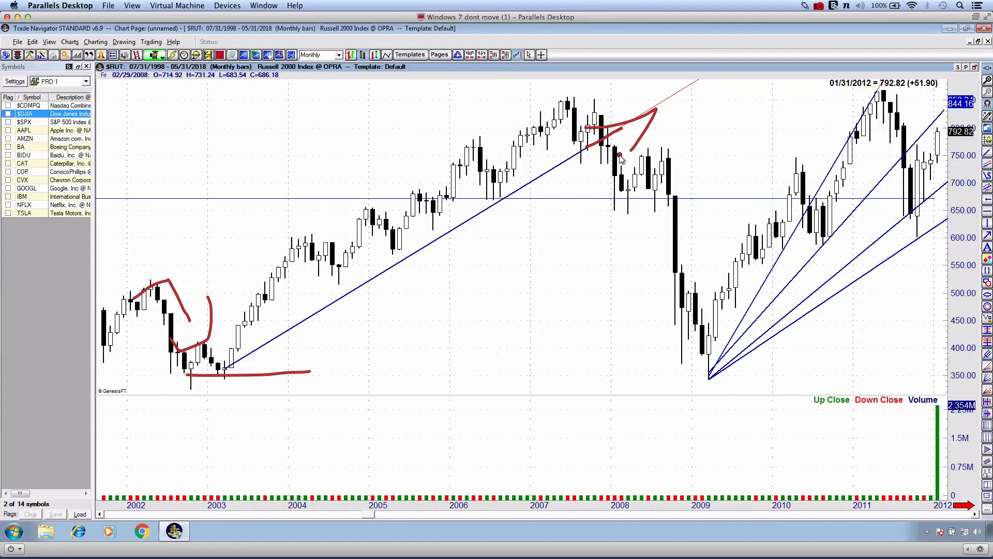
key(Escape)
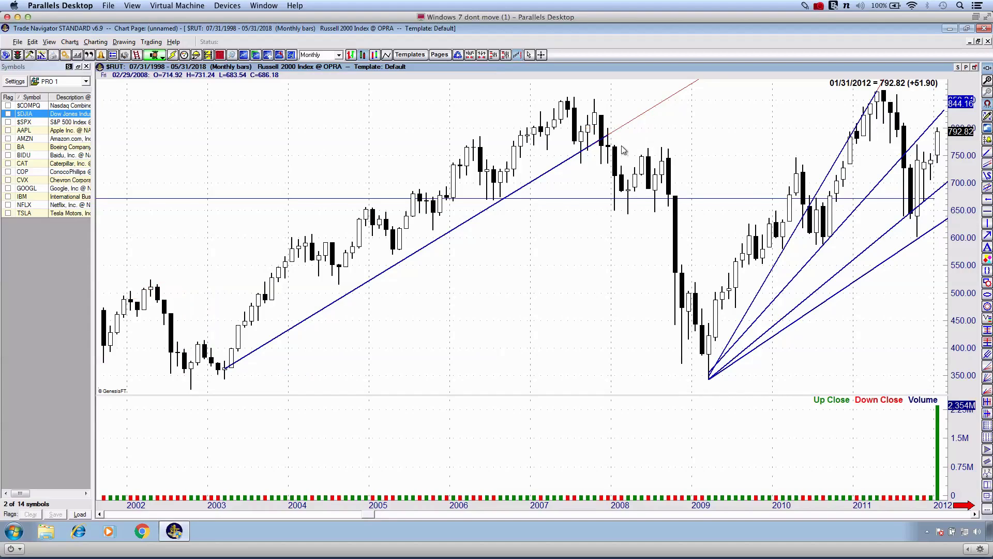
Trace the 2003-2007 uptrend line in red, underline its higher lows, circle the Monthly bar period, and clear the marks.
key(ctrl+2)
drag(248, 352, 542, 198)
drag(561, 153, 621, 147)
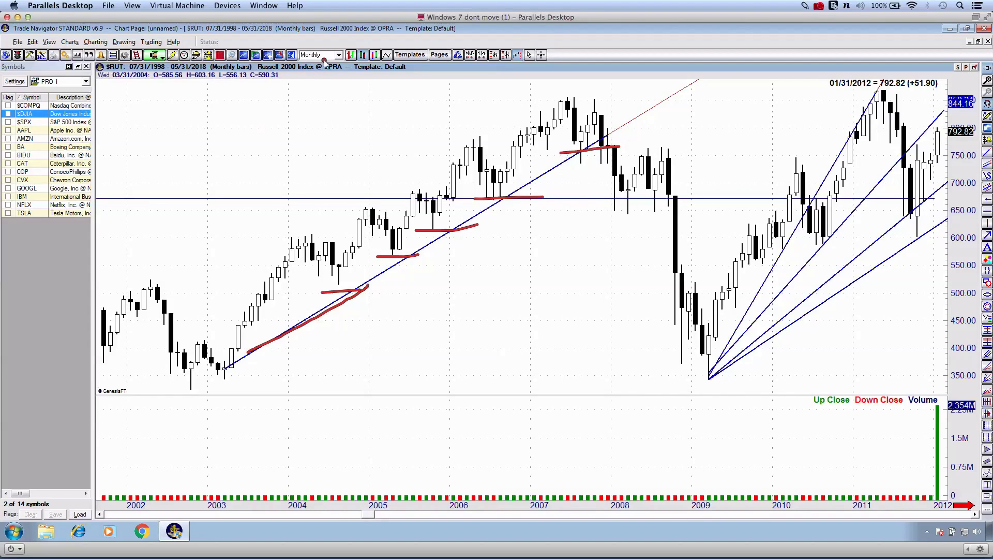
drag(357, 57, 357, 81)
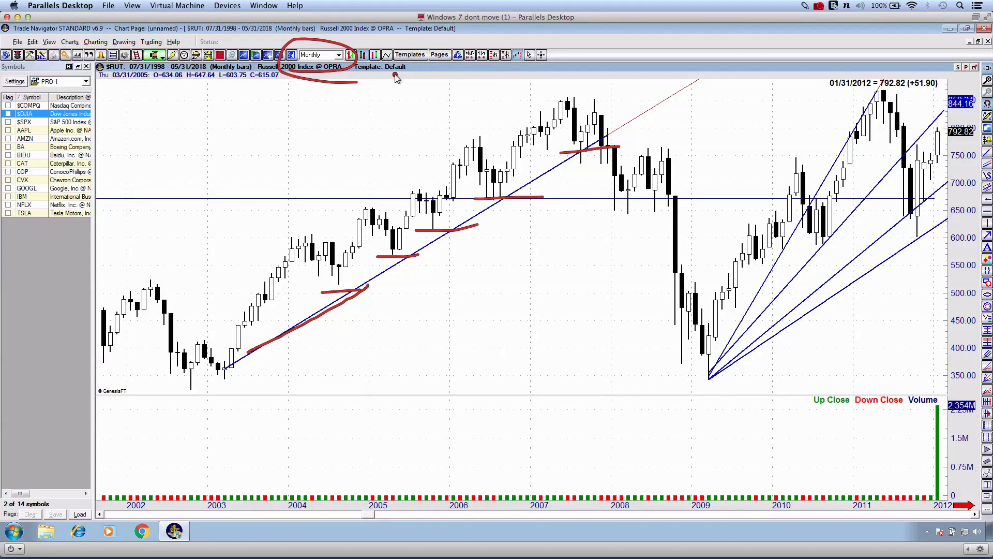
key(Escape)
Draw a red arrow up the trendline from the 2003 low and underline 2003 and 2007 on the time axis.
key(ctrl+2)
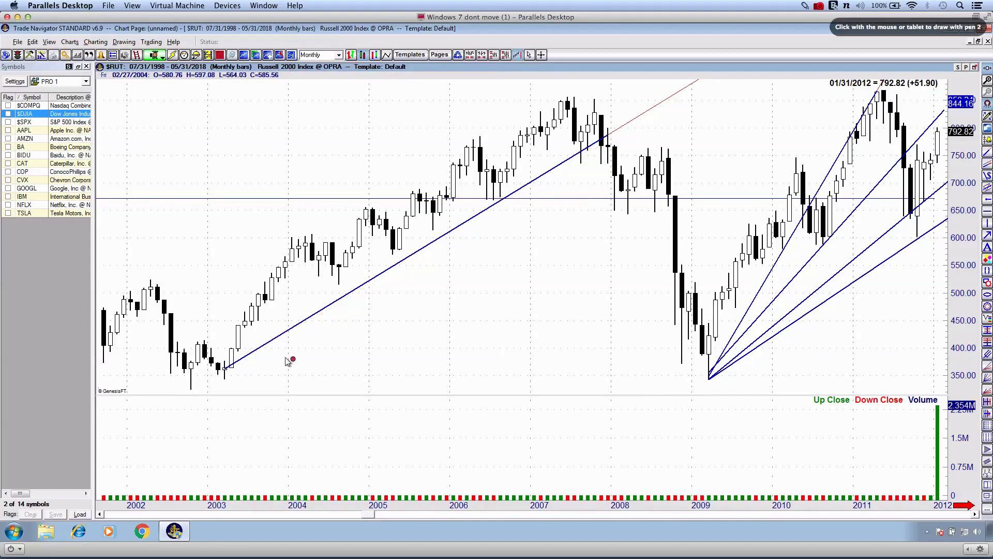
mouse_move(221, 370)
mouse_down()
mouse_move(372, 281)
mouse_move(364, 279)
mouse_move(380, 296)
mouse_up()
drag(198, 512, 247, 512)
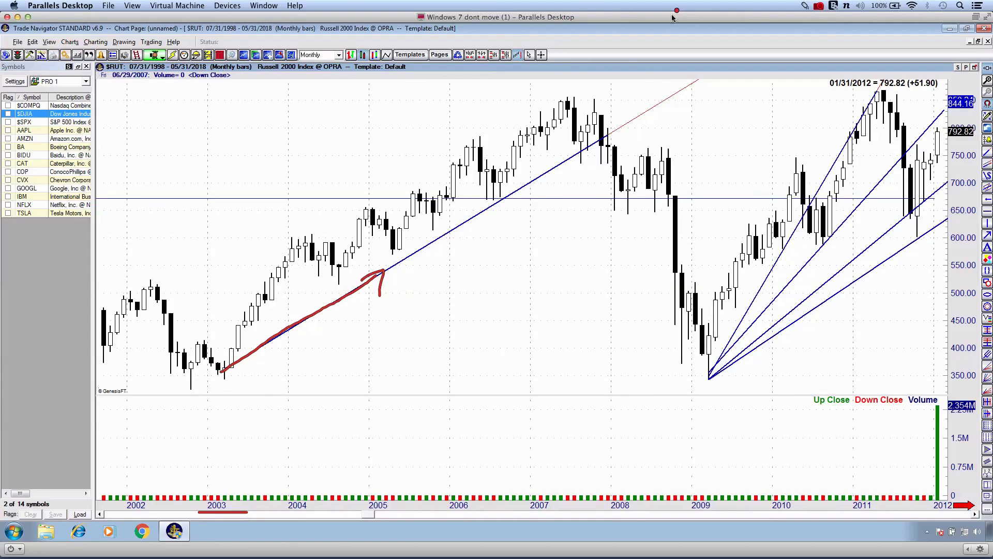
drag(588, 150, 616, 140)
drag(519, 518, 586, 515)
Trace the 2008 breakdown through horizontal support in red, point to the drop with green strokes, and clear the drawings.
mouse_move(612, 136)
mouse_down()
mouse_move(622, 199)
mouse_move(666, 160)
mouse_move(680, 230)
mouse_up()
drag(568, 200, 746, 190)
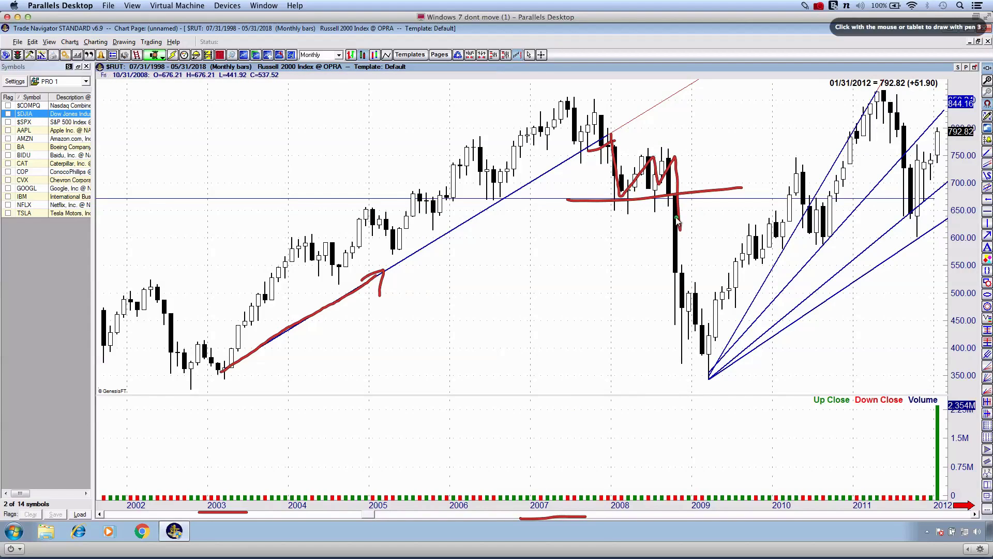
drag(748, 154, 697, 223)
mouse_move(704, 194)
mouse_down()
mouse_move(689, 243)
mouse_move(745, 232)
mouse_up()
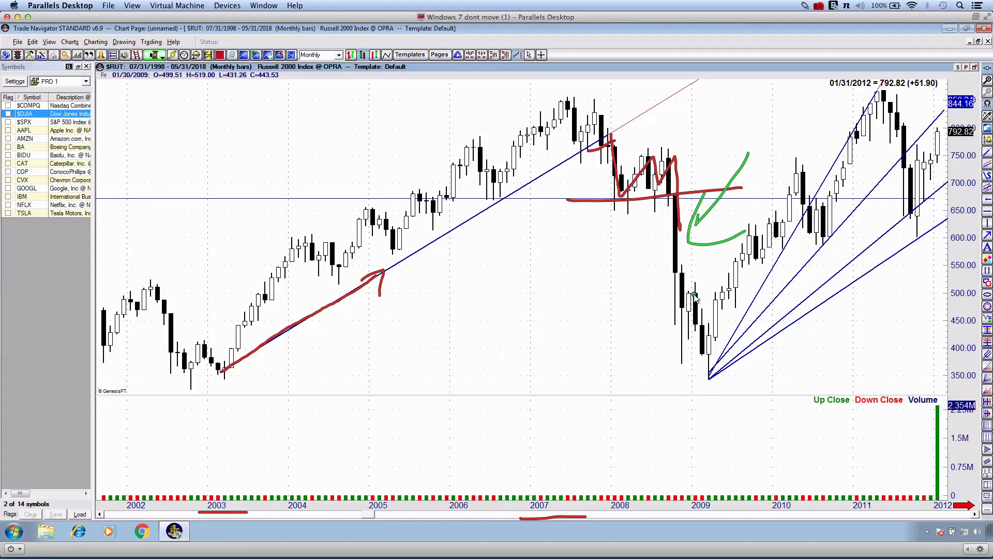
mouse_move(678, 279)
mouse_down()
mouse_move(700, 344)
mouse_move(723, 298)
mouse_up()
key(Escape)
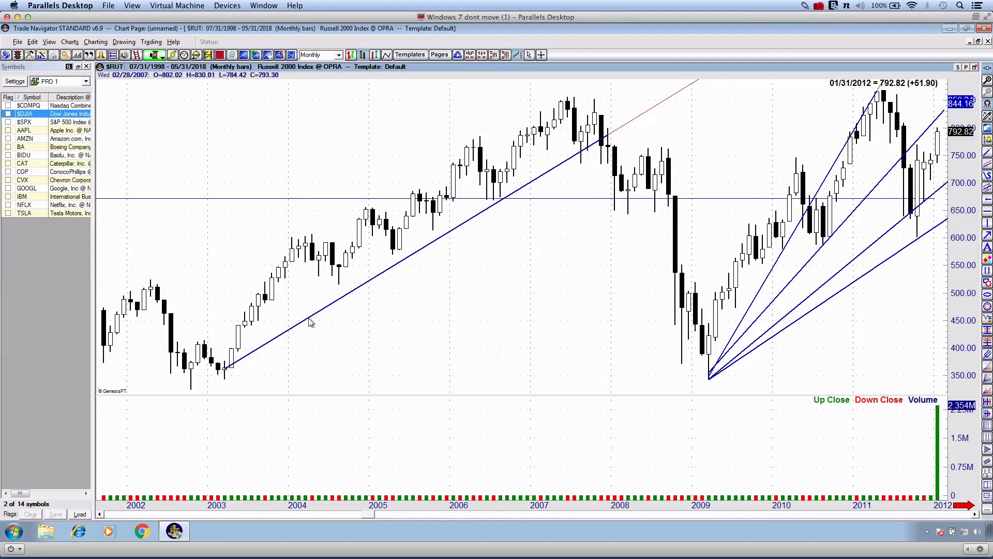
Draw a long red arrow beneath the 2003-2007 trendline and clear it.
mouse_move(212, 375)
mouse_down()
mouse_move(344, 313)
mouse_move(507, 201)
mouse_move(518, 251)
mouse_up()
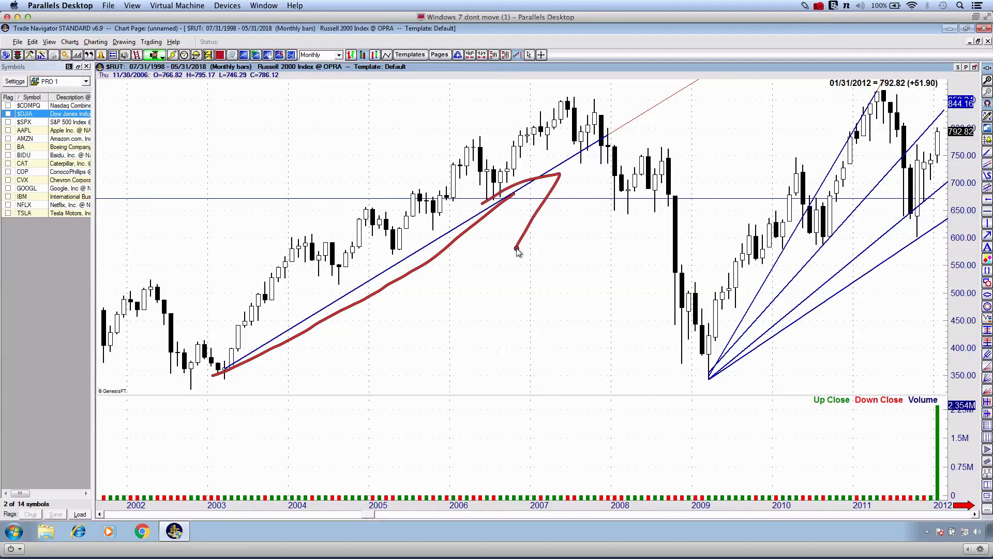
key(Escape)
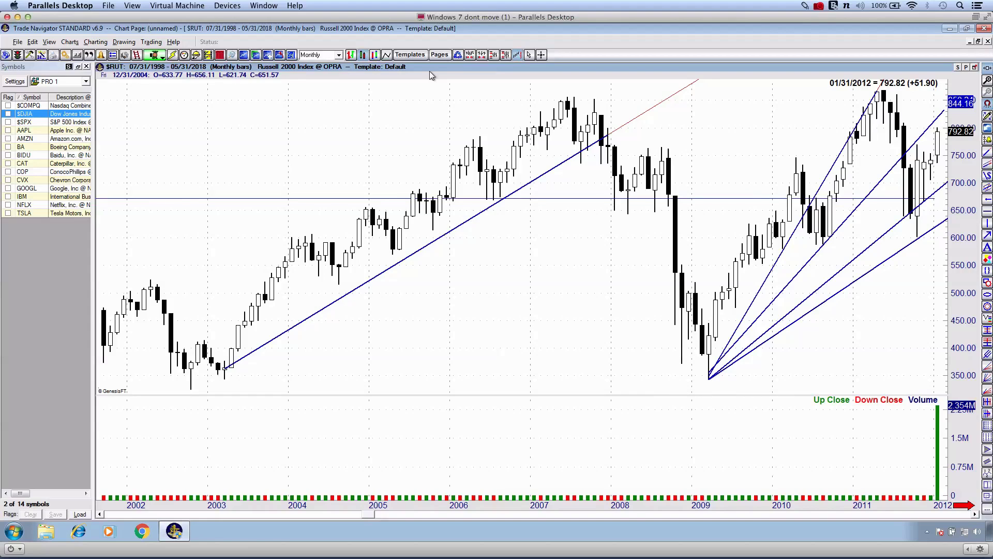
With the monthly chart showing 1999 to 2015, underline the 2003 low, trace the trendline to 2007 in red, and clear the marks.
key(Up)
key(Up)
key(Up)
key(Up)
key(Up)
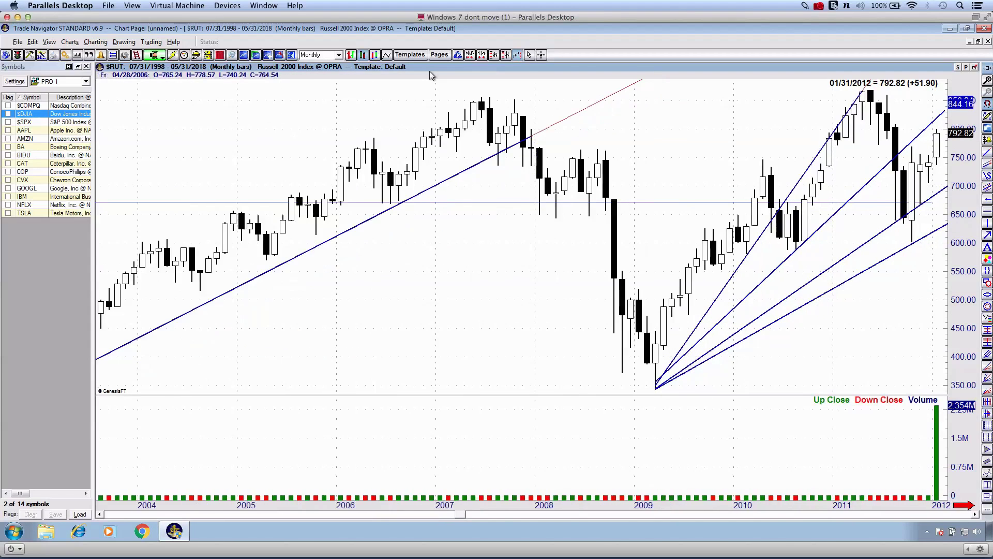
scroll(430, 75, down, 5)
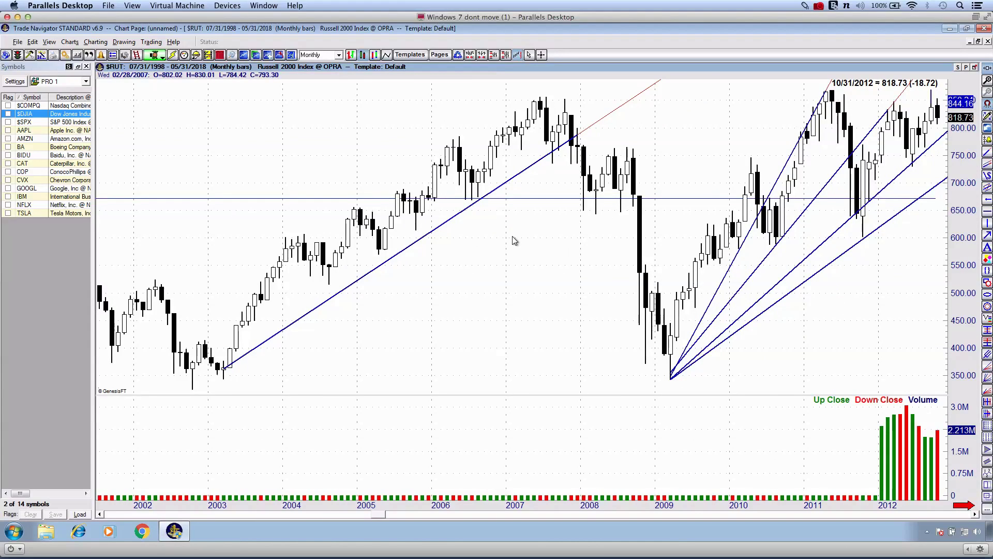
scroll(512, 235, down, 5)
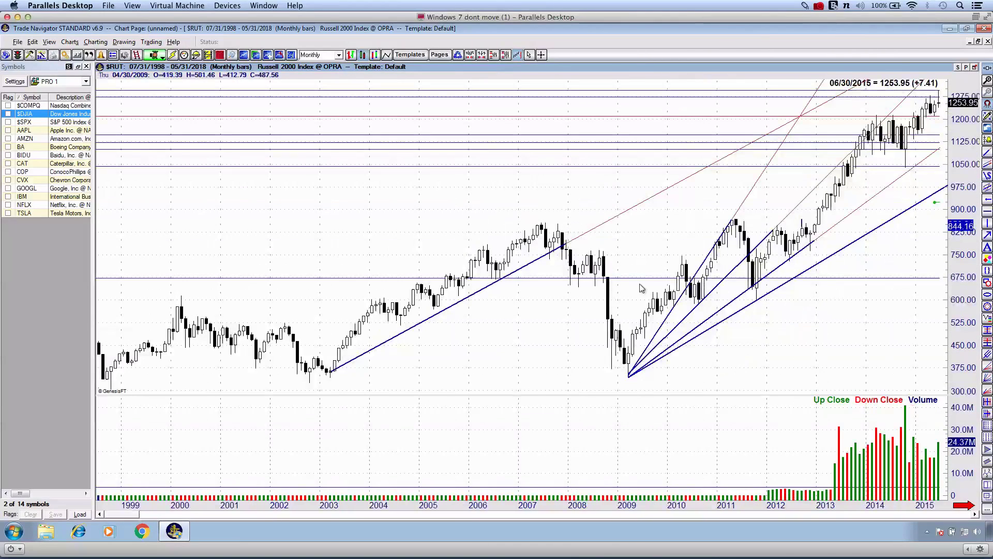
drag(331, 370, 640, 204)
mouse_move(327, 376)
mouse_down()
mouse_move(461, 310)
mouse_move(566, 240)
mouse_up()
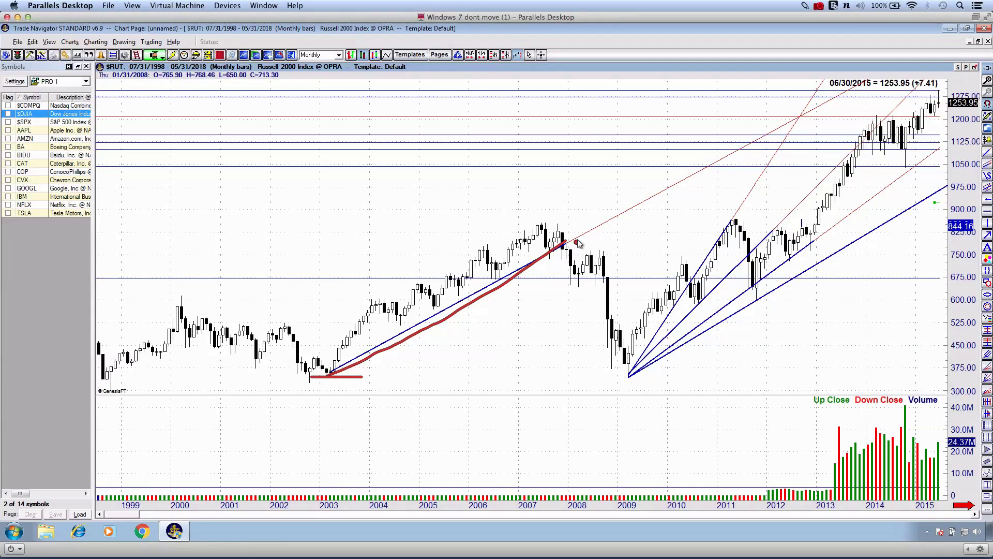
mouse_move(526, 242)
mouse_down()
mouse_move(612, 238)
mouse_move(362, 254)
mouse_up()
key(Escape)
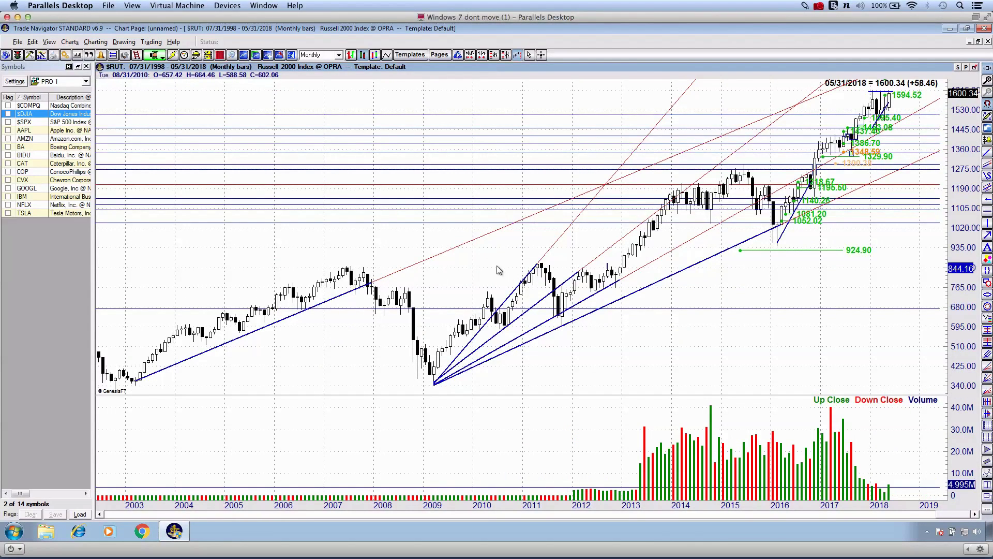
Trace the extension of the 2003-2007 trendline in red from 2008 up to the 2018 highs, and clear it.
key(ctrl+2)
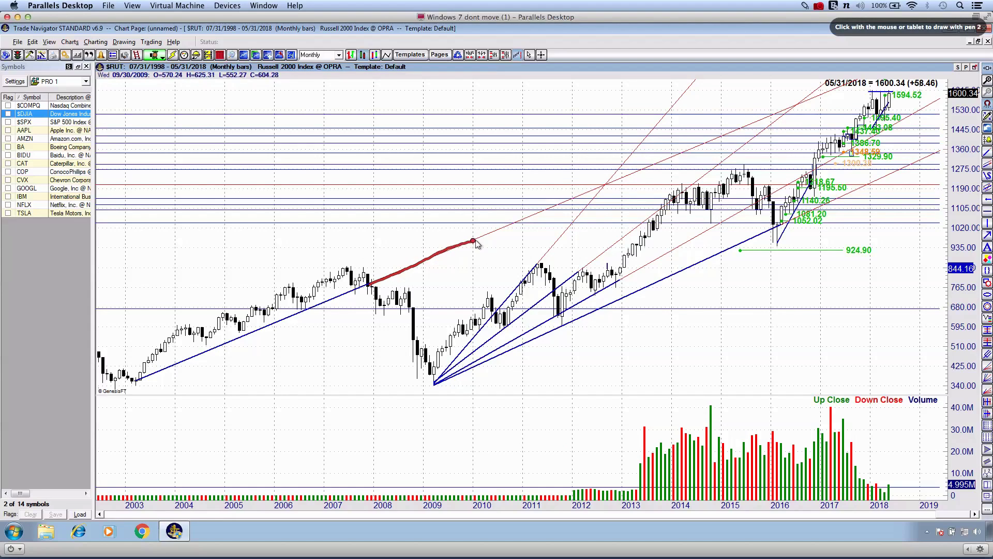
drag(536, 214, 853, 91)
key(Escape)
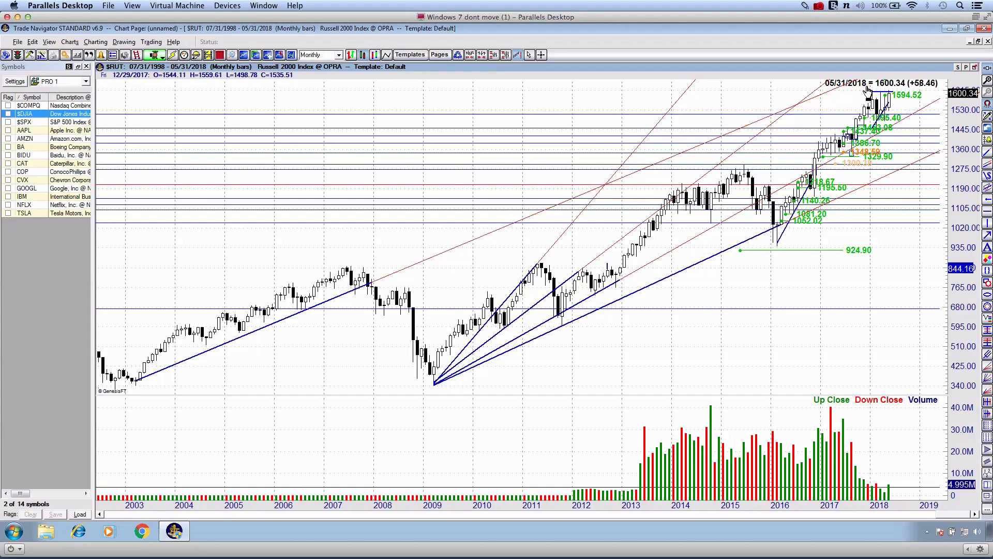
Zoom in on the recent monthly bars and compress the price scale until the 1726.30 target is in view.
key(Up)
key(Up)
key(Up)
key(Up)
key(Up)
key(Up)
key(Up)
key(Up)
key(Up)
key(Up)
key(Up)
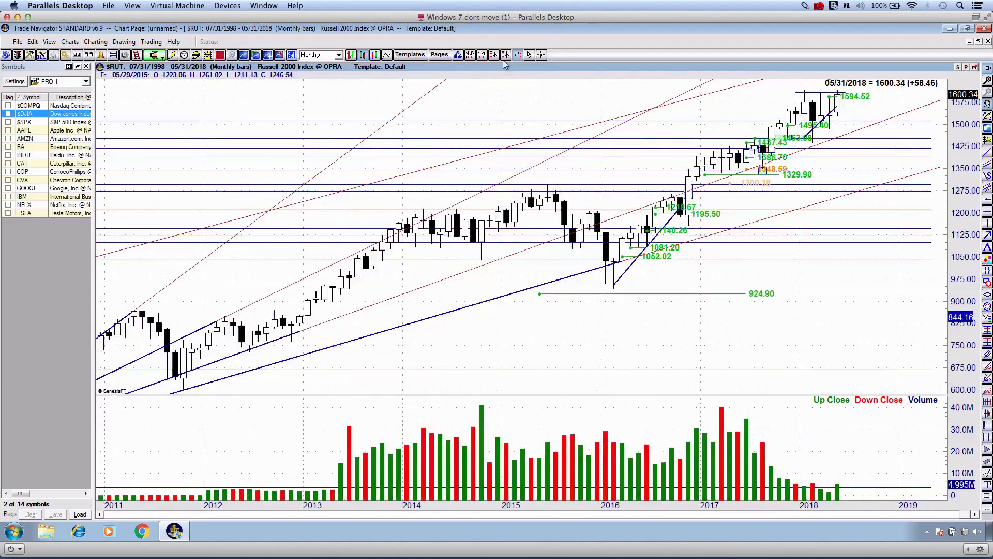
click(494, 57)
click(495, 57)
click(494, 57)
click(494, 57)
Widen the monthly bars further to examine the 2017-2018 candles, the triangle and the 1726.30 target up close.
key(Up)
key(Up)
key(Up)
key(Up)
key(Up)
key(Up)
key(Up)
key(Up)
key(Up)
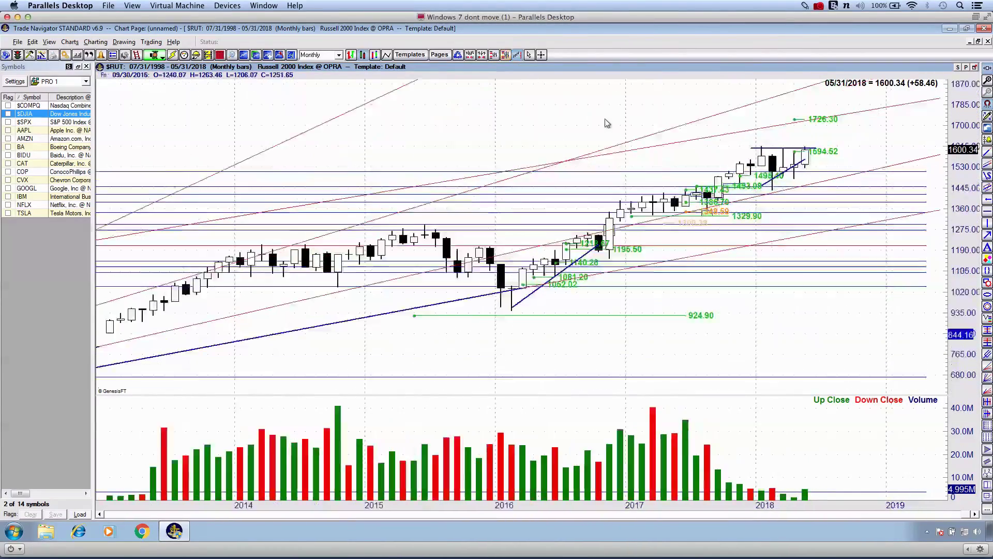
scroll(786, 152, up, 5)
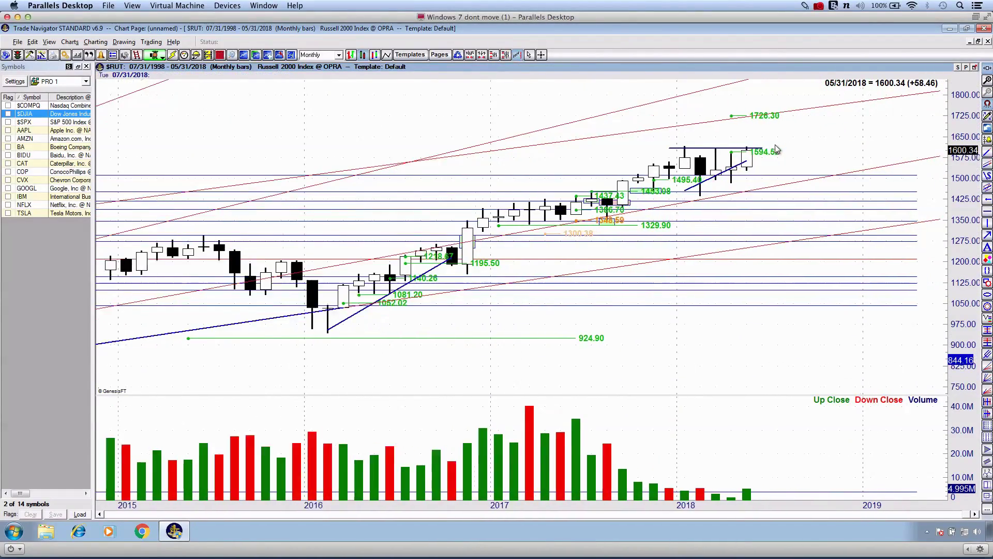
scroll(777, 149, up, 5)
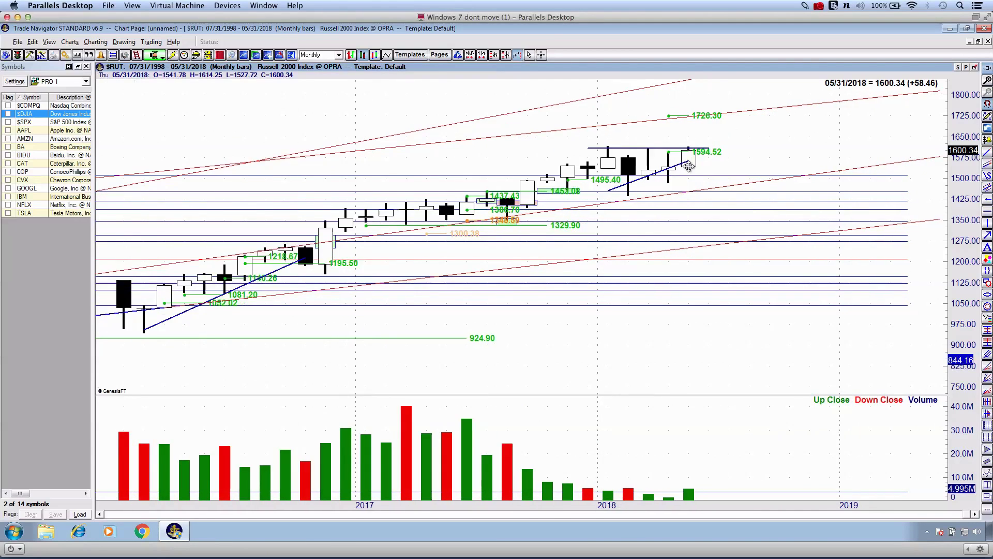
scroll(641, 158, up, 1)
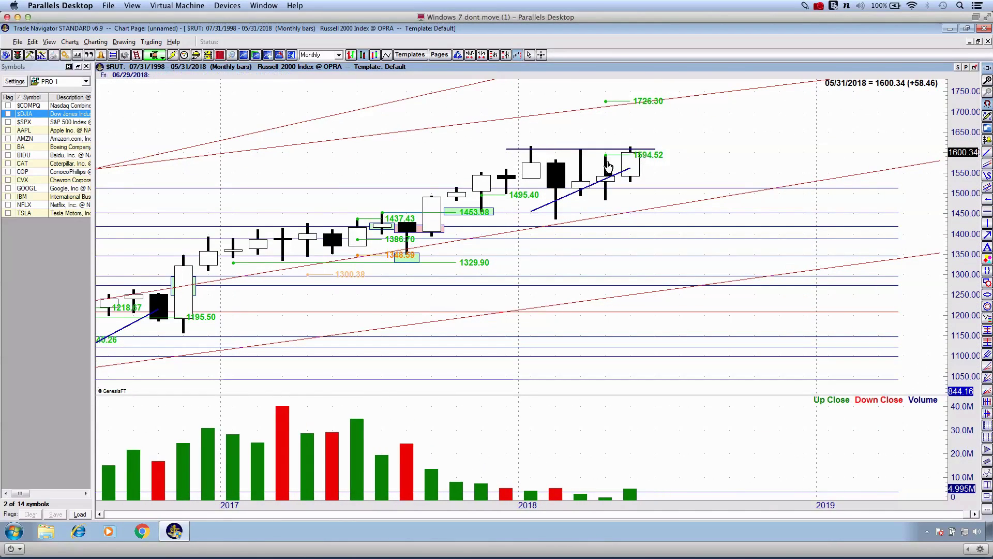
Mark the 2018 resistance and triangle height in red, draw a breakout arrow and a cross near the 1726.30 target, and clear the drawings.
key(ctrl+shift+d)
drag(612, 153, 695, 148)
drag(522, 154, 563, 218)
mouse_move(704, 173)
mouse_down()
mouse_move(778, 106)
mouse_move(786, 123)
mouse_up()
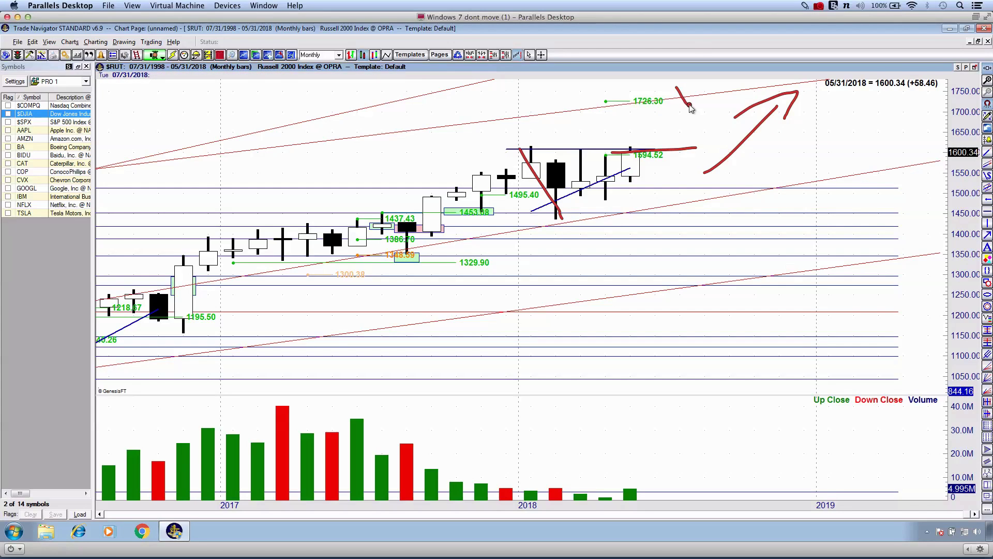
drag(703, 83, 671, 109)
drag(614, 133, 755, 106)
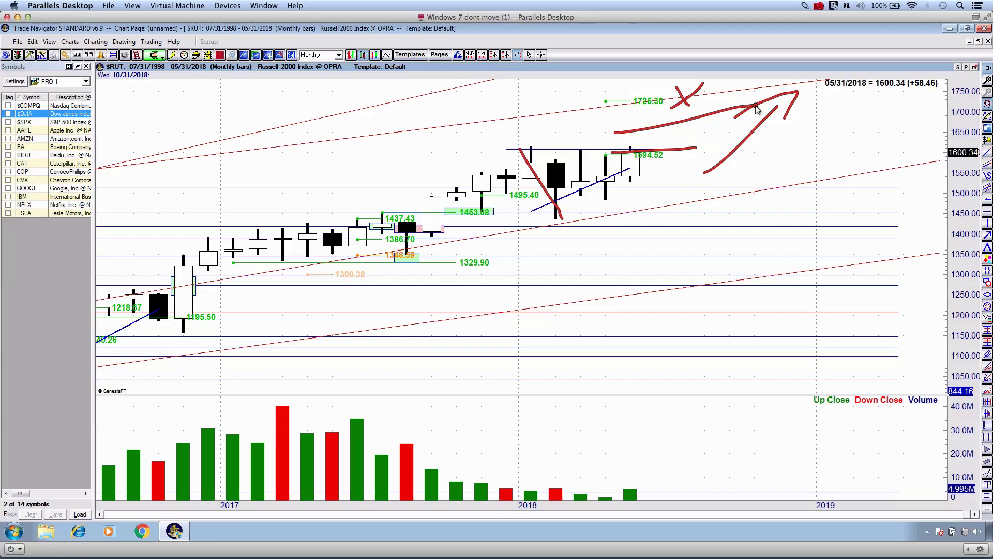
key(Escape)
Mark the target's level on the price scale in red, highlight the extended trendline near 1726.30 with an arrow, and clear the marks.
key(ctrl+shift+d)
drag(924, 99, 974, 96)
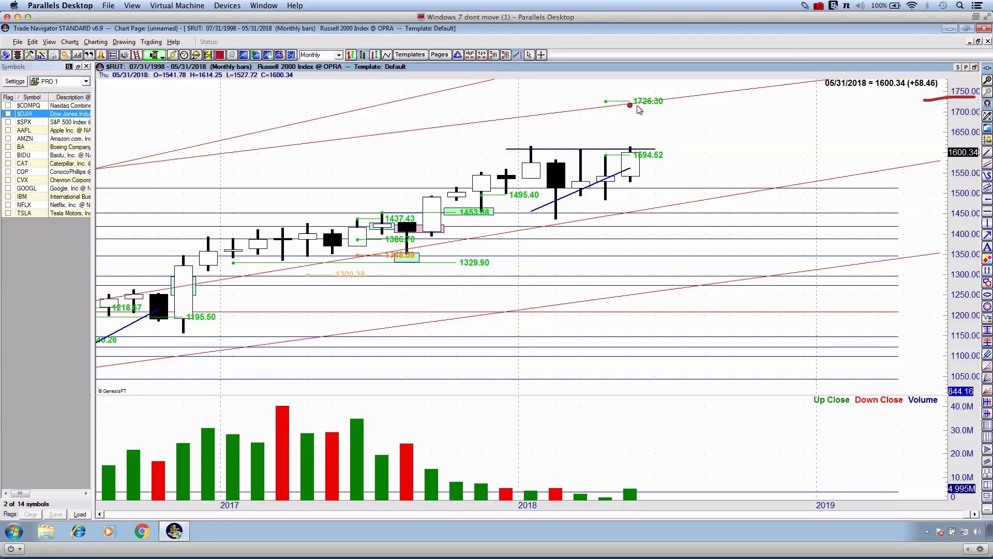
mouse_move(678, 95)
mouse_down()
mouse_move(737, 86)
mouse_move(693, 93)
mouse_up()
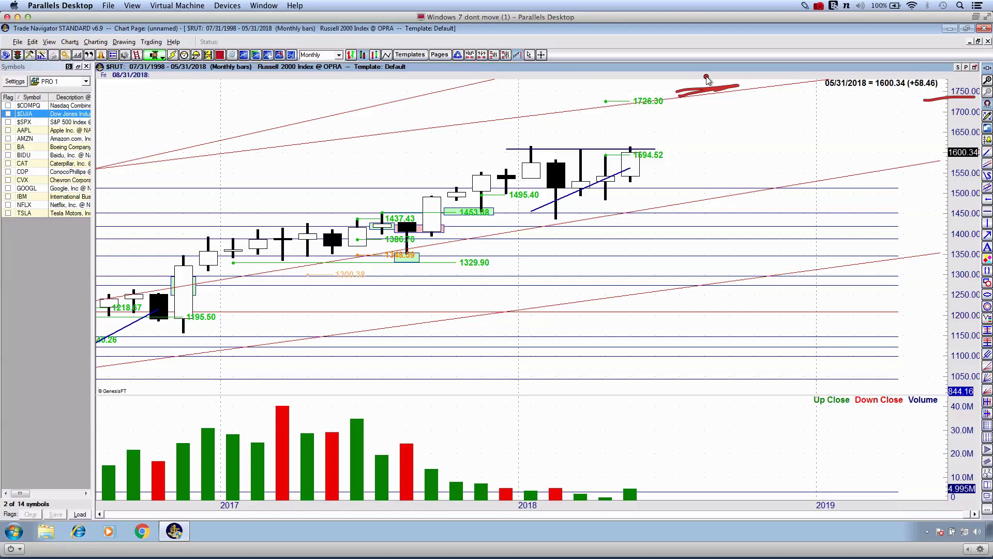
key(2)
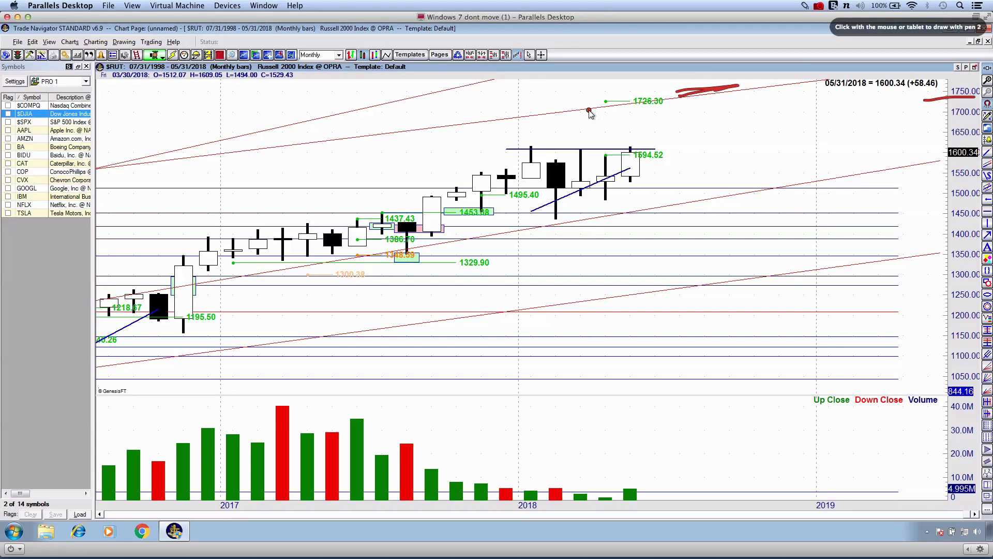
mouse_move(557, 117)
mouse_down()
mouse_move(688, 92)
mouse_move(675, 119)
mouse_up()
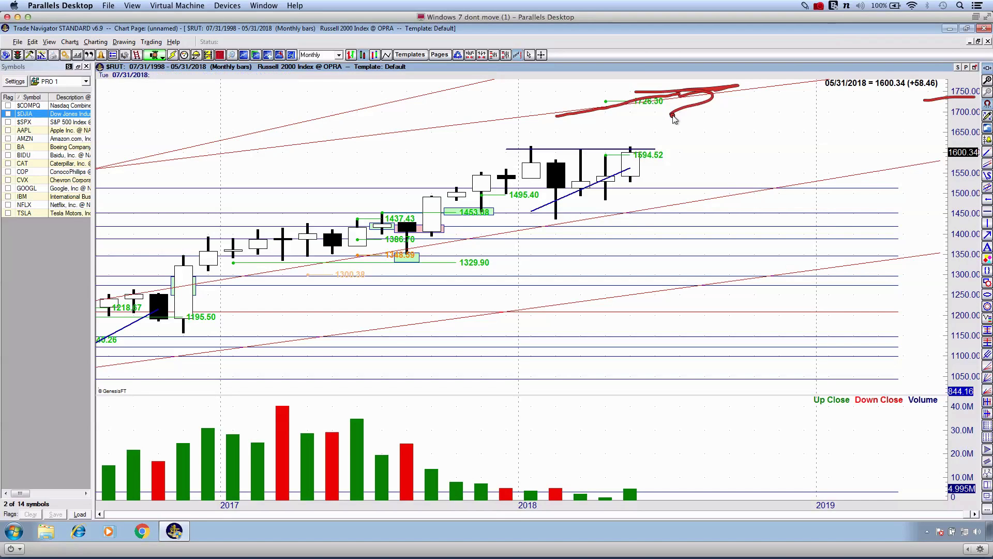
key(Escape)
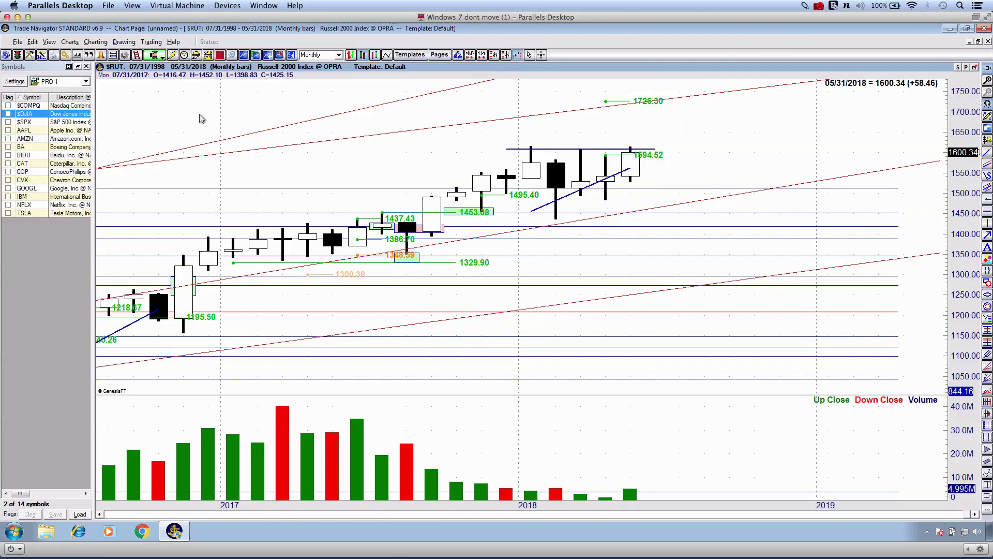
In green pen, sketch a pullback and rally to the extended trendline, add arrows pointing at it, and draw a line near the 1726.30 target.
key(ctrl+shift+d)
drag(101, 83, 240, 73)
mouse_move(620, 151)
mouse_down()
mouse_move(632, 166)
mouse_move(716, 85)
mouse_up()
mouse_move(745, 72)
mouse_down()
mouse_move(715, 102)
mouse_move(736, 91)
mouse_up()
mouse_move(778, 69)
mouse_down()
mouse_move(741, 104)
mouse_move(760, 96)
mouse_up()
drag(599, 119, 727, 101)
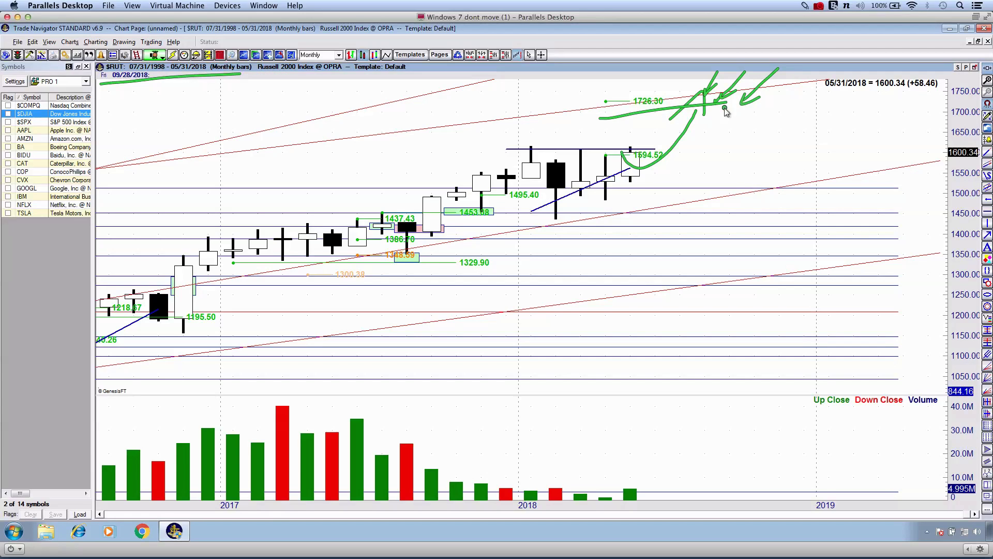
Circle the trendline test near the 1726.30 target in green, underline the index symbols in the watchlist in red, and clear each drawing.
drag(676, 96, 682, 82)
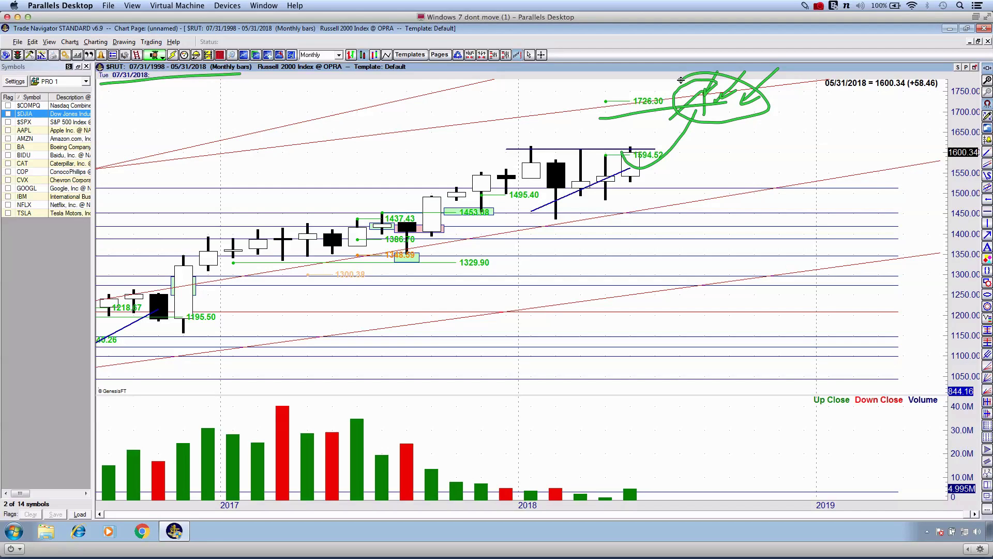
key(Escape)
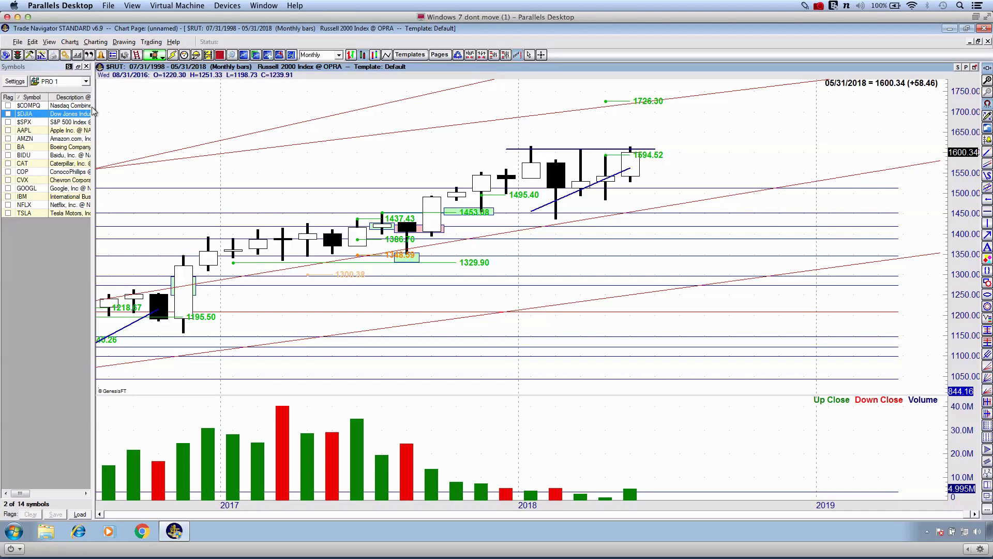
key(ctrl+shift+d)
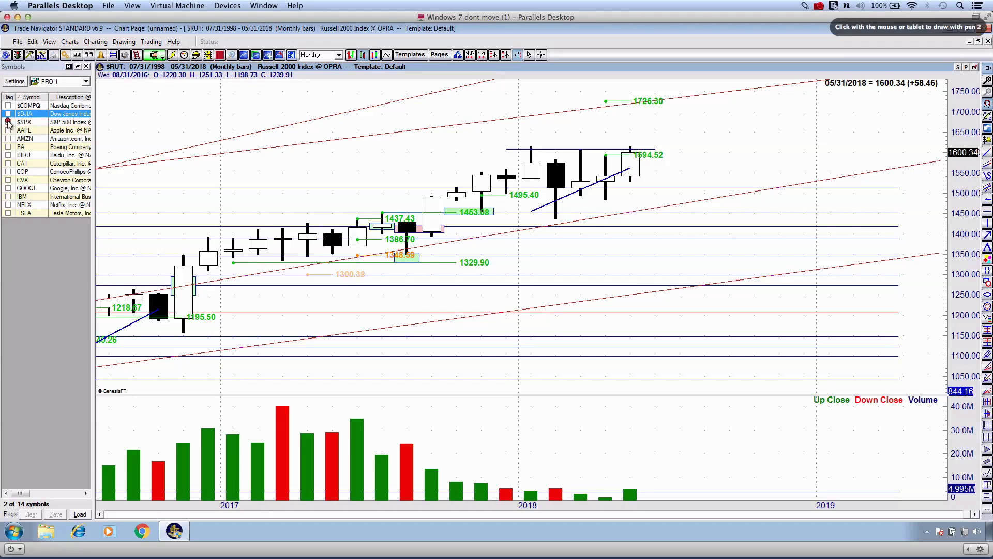
mouse_move(9, 120)
mouse_down()
mouse_move(71, 116)
mouse_move(71, 130)
mouse_move(83, 102)
mouse_up()
key(Escape)
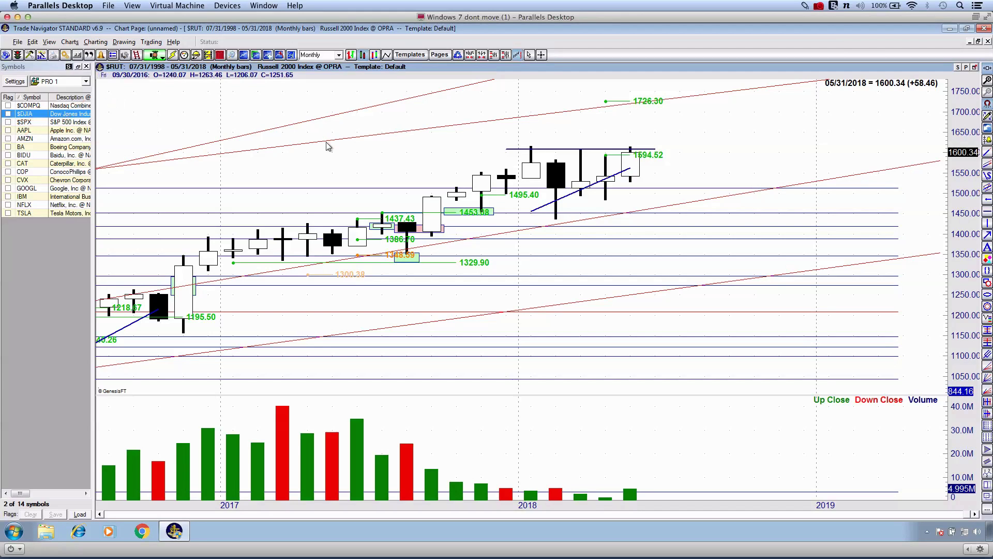
Circle the 1726.30 target and the extended trendline beside it in red, and clear the circle.
key(ctrl+shift+d)
mouse_move(686, 93)
mouse_down()
mouse_move(569, 104)
mouse_move(702, 109)
mouse_up()
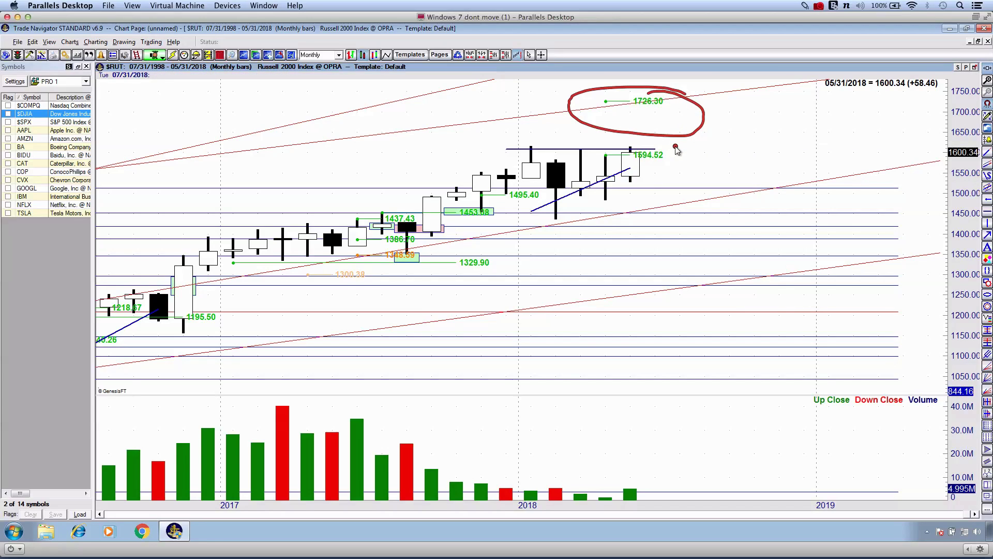
key(Escape)
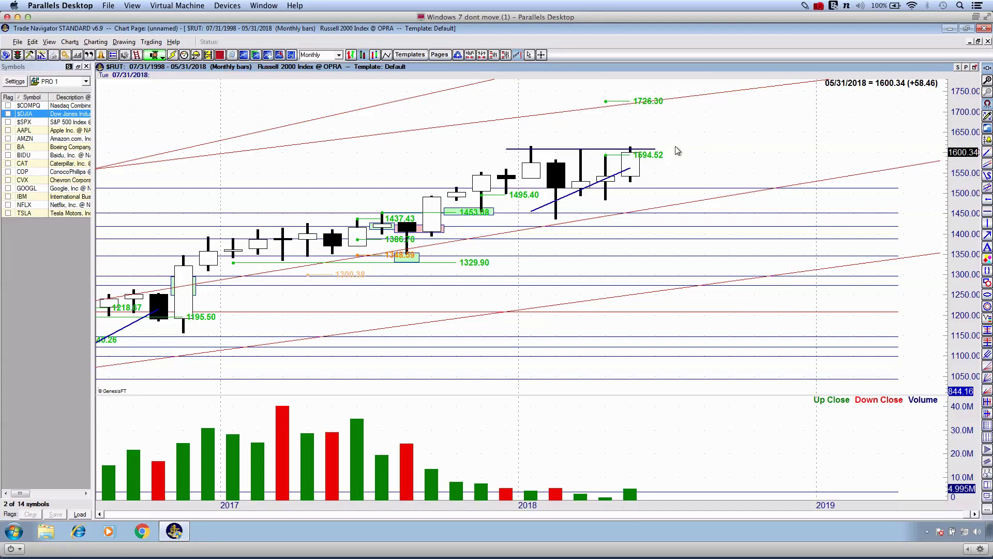
Switch the Russell 2000 chart to daily bars and frame the whole ascending triangle with blank space after May 2018.
key(d)
key(Down)
key(Down)
key(Down)
key(Down)
key(Down)
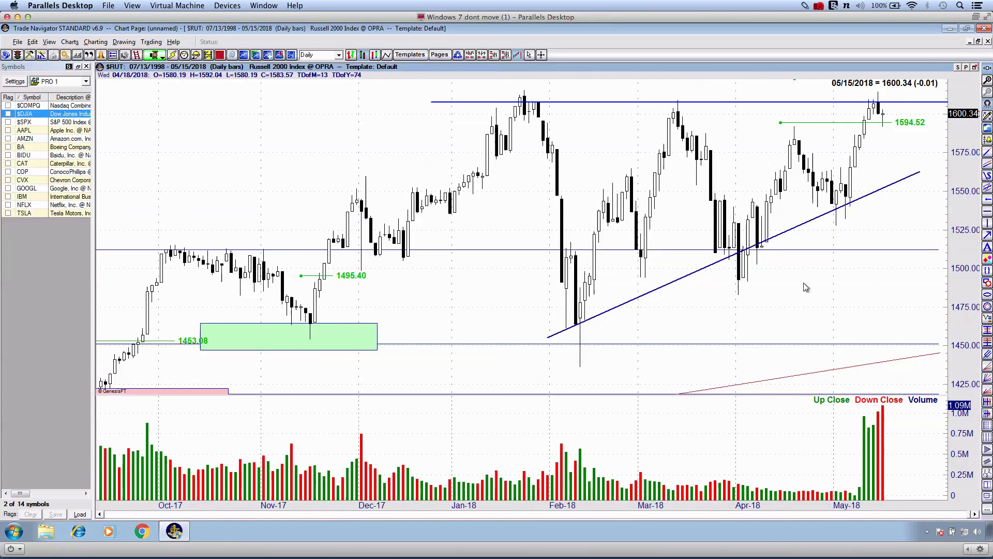
drag(849, 290, 697, 294)
key(Down)
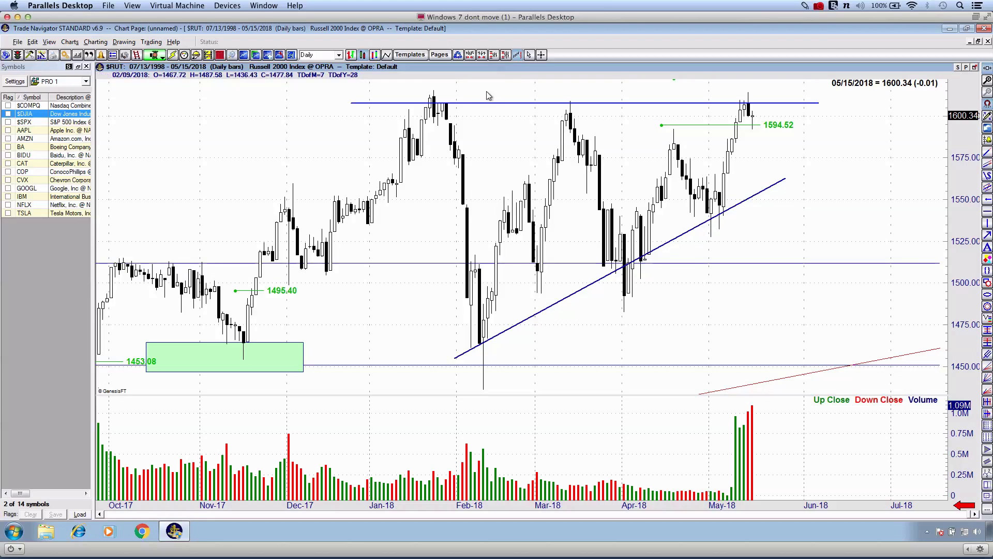
Sketch a descending line across the 2018 highs and a rising line along the triangle's lows in red, and clear both.
drag(407, 80, 754, 164)
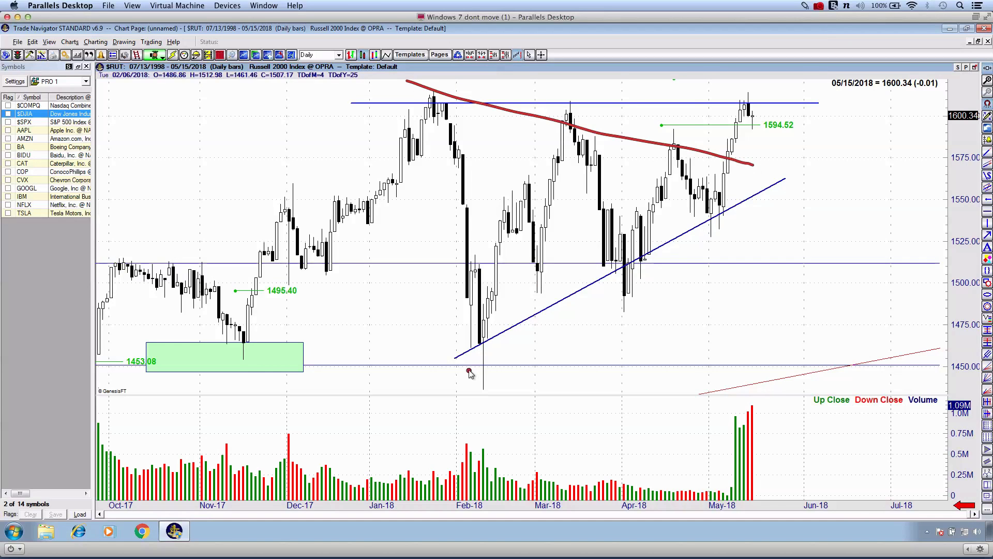
drag(469, 370, 811, 179)
key(Escape)
Trace the triangle's horizontal resistance through the 2018 highs in red, and clear the line.
key(ctrl+2)
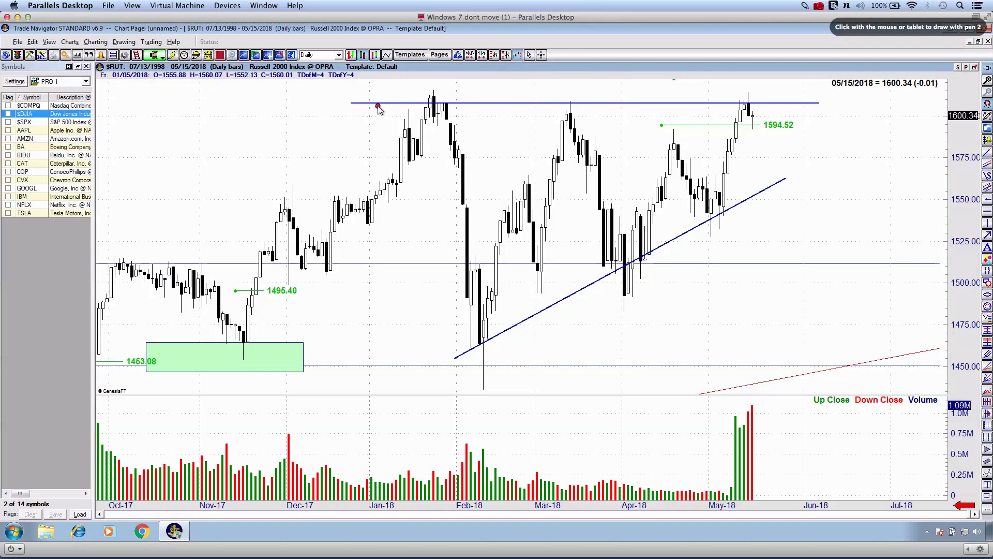
drag(351, 103, 846, 106)
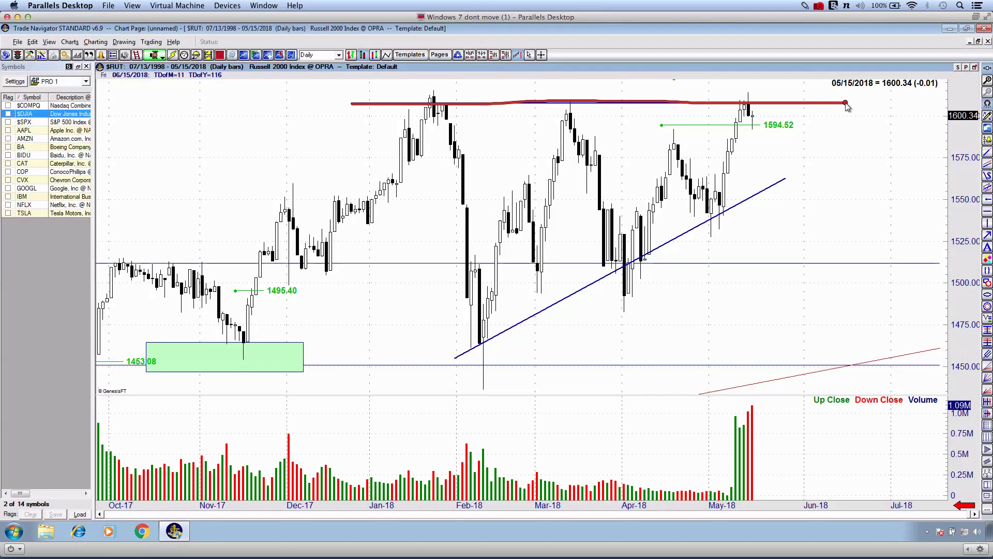
key(Escape)
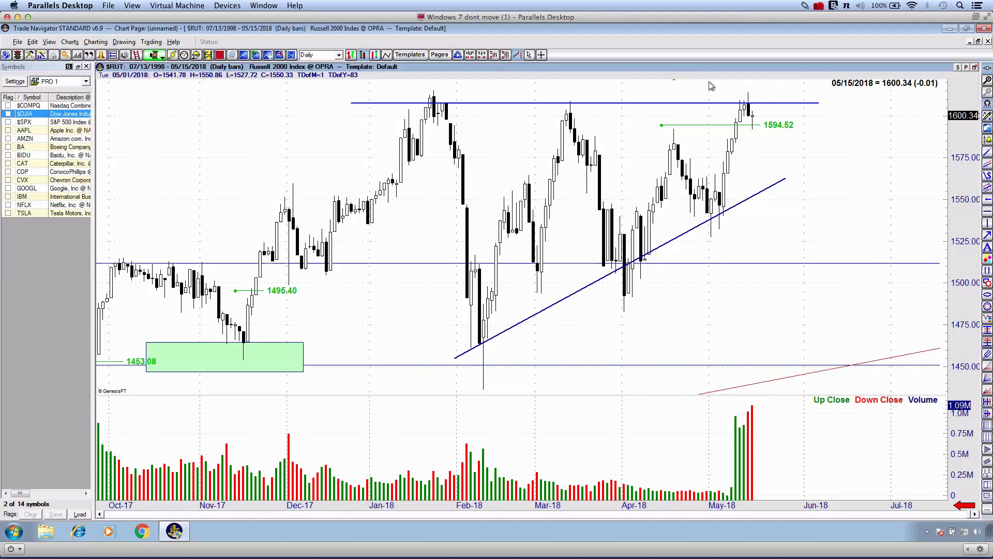
Review the daily chart in the Pivot Point SMA's, EMA's, Oscillators and Bollinger Band templates, and return to the Default template.
key(Page_Down)
key(Page_Down)
key(F2)
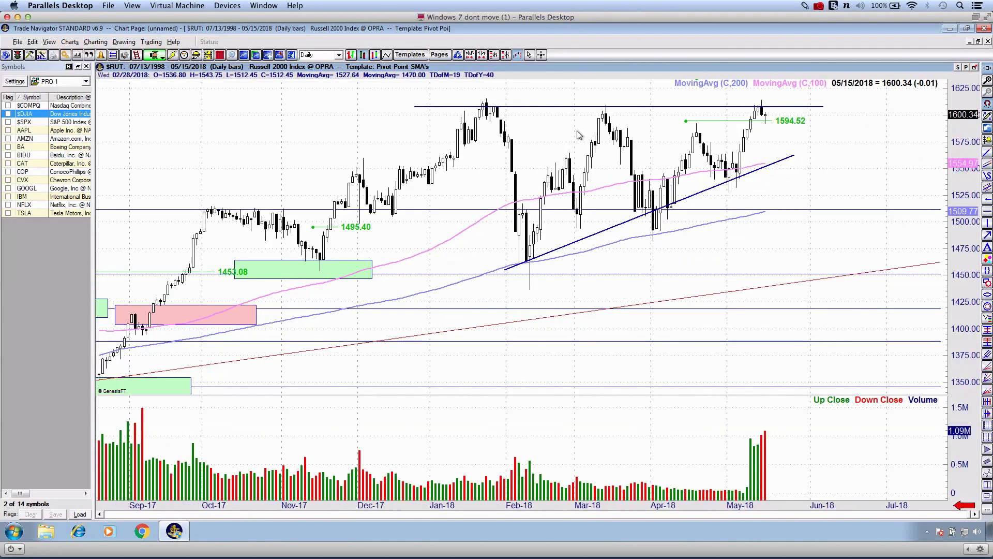
key(F2)
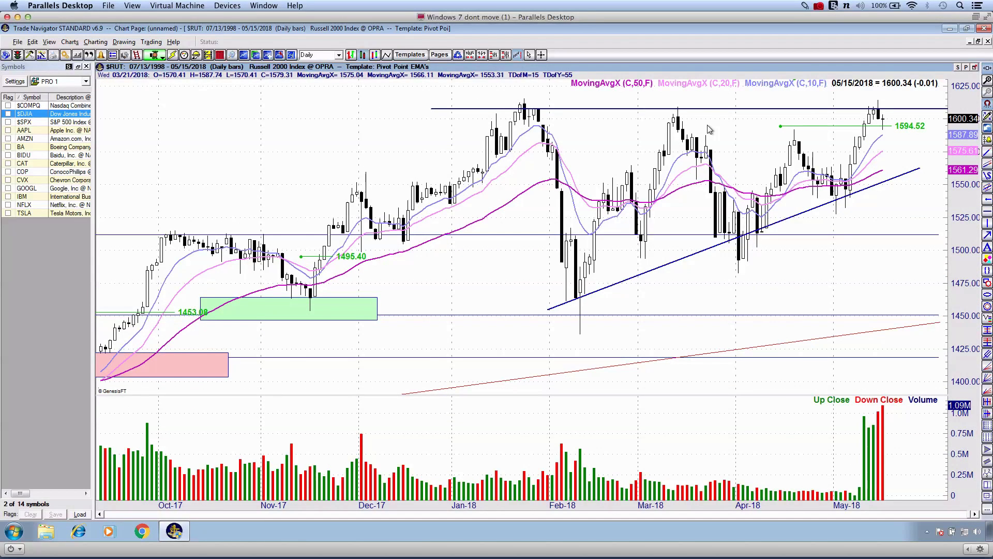
key(F2)
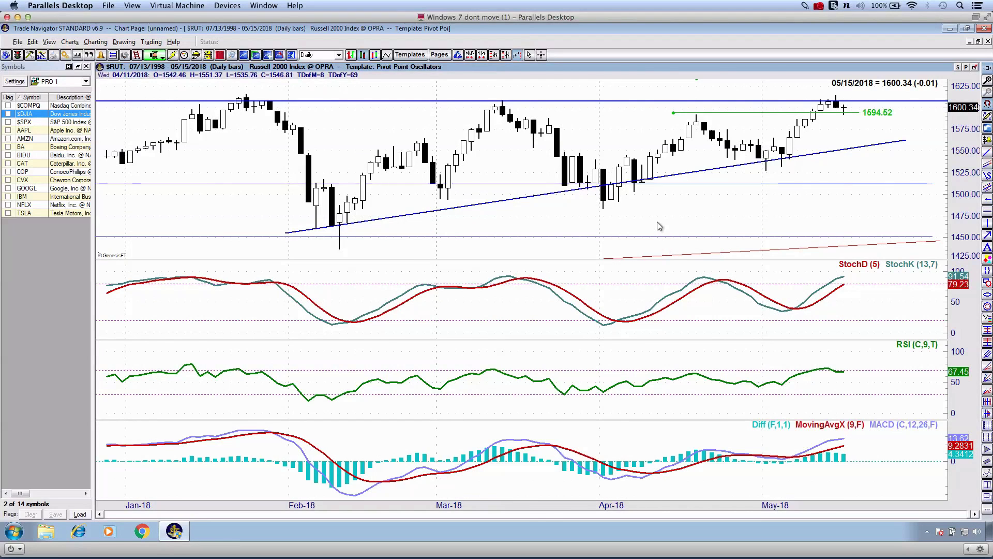
key(F2)
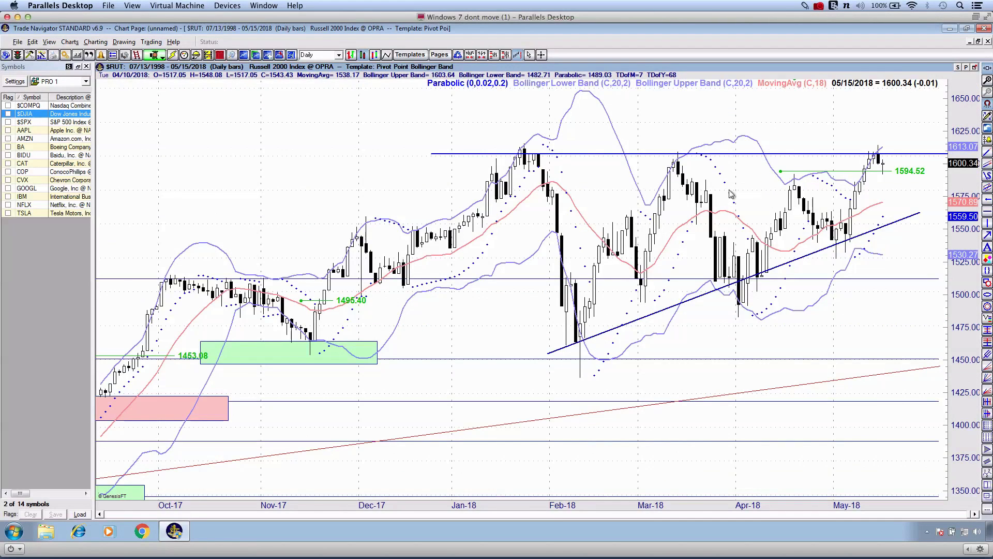
key(F2)
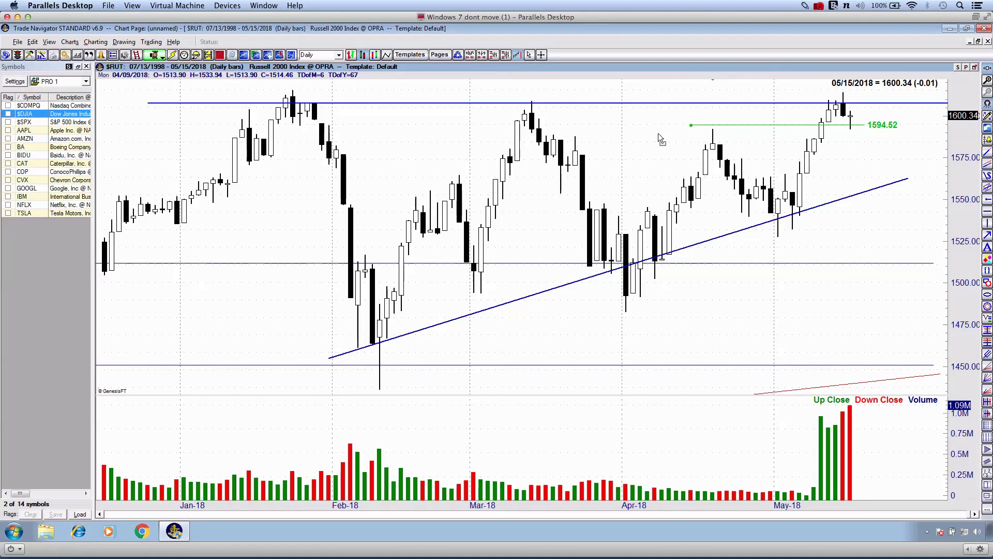
Mark support by the May lows and a pullback-and-rally path in red, arc over the recent highs in green, and clear the drawings.
drag(659, 134, 543, 133)
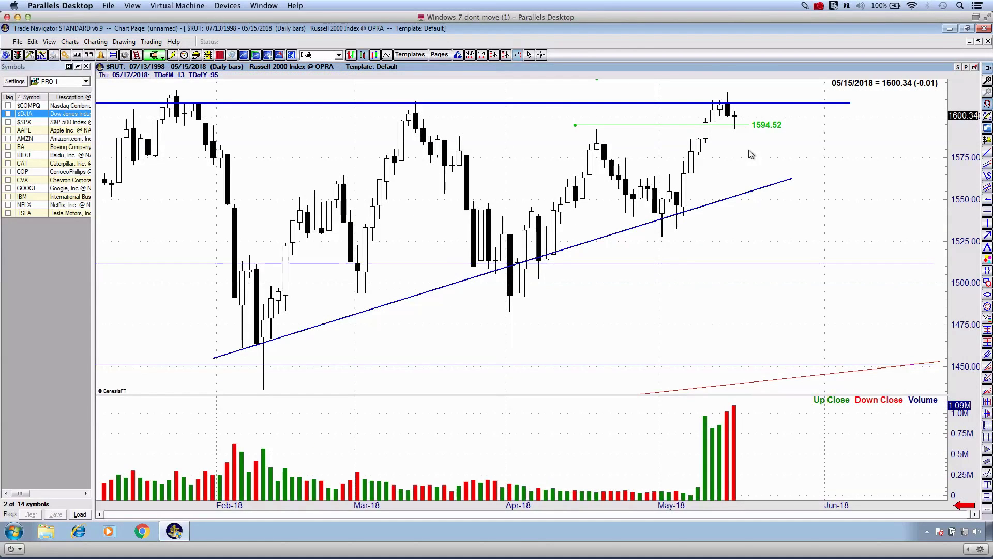
drag(749, 150, 648, 148)
key(ctrl+2)
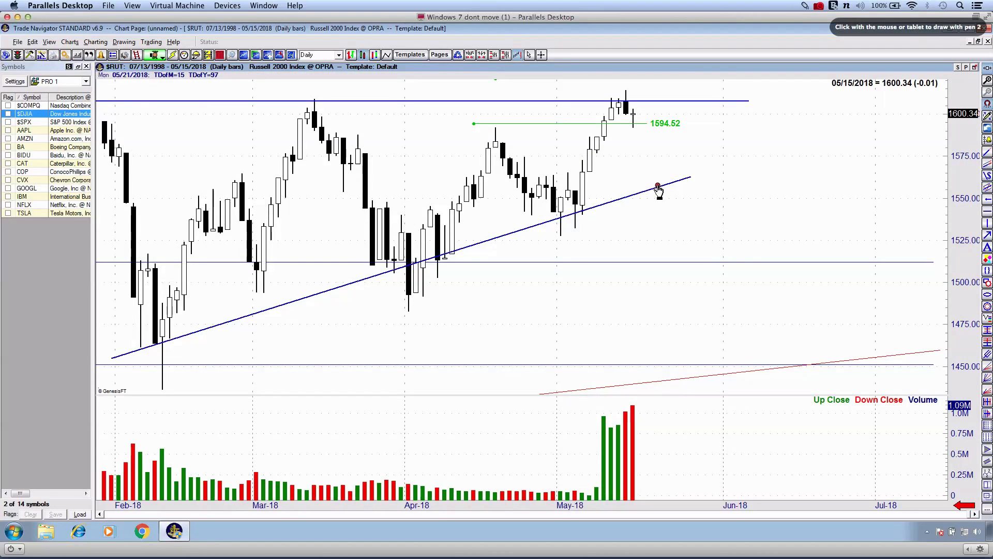
drag(499, 205, 668, 219)
drag(921, 209, 977, 211)
mouse_move(557, 191)
mouse_down()
mouse_move(565, 176)
mouse_move(653, 179)
mouse_move(734, 144)
mouse_up()
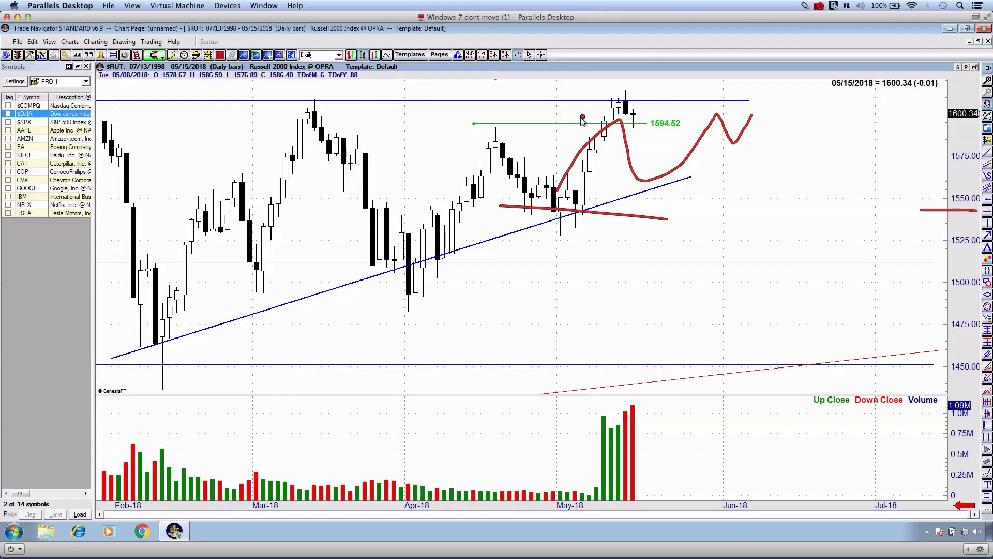
drag(599, 99, 644, 92)
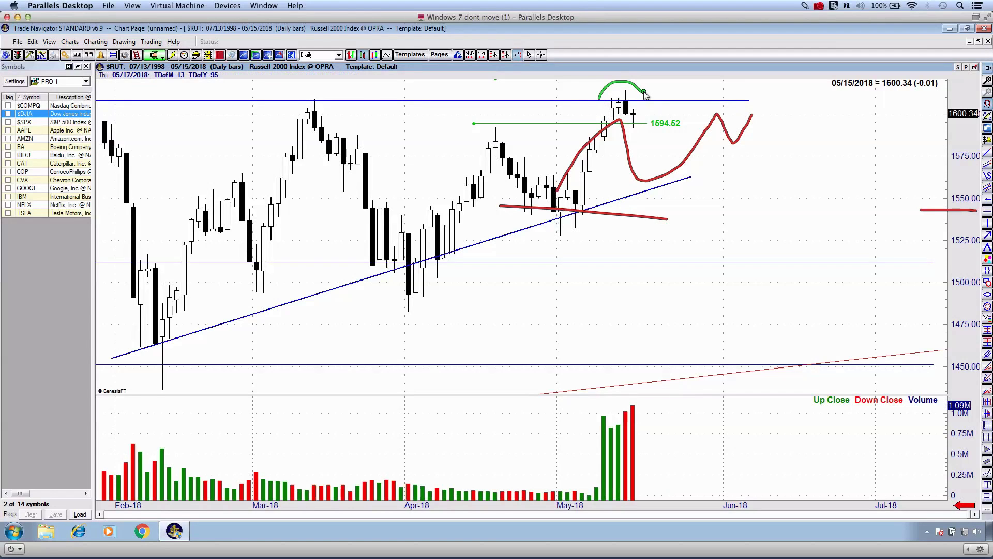
key(Escape)
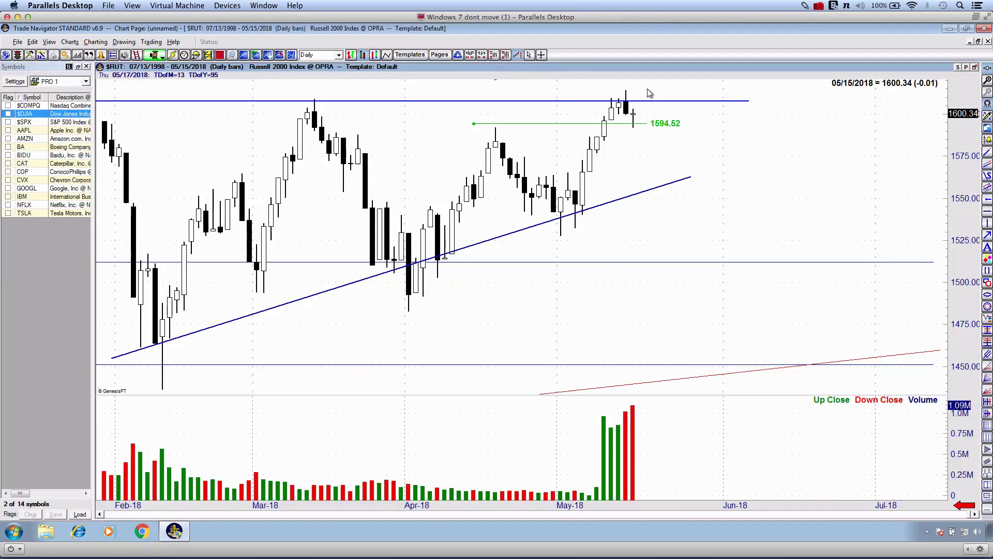
Examine the Russell 2000's daily history back to 2015, and narrow the range to July 2017 through May 2018.
key(Down)
key(Down)
key(Down)
key(Down)
key(Down)
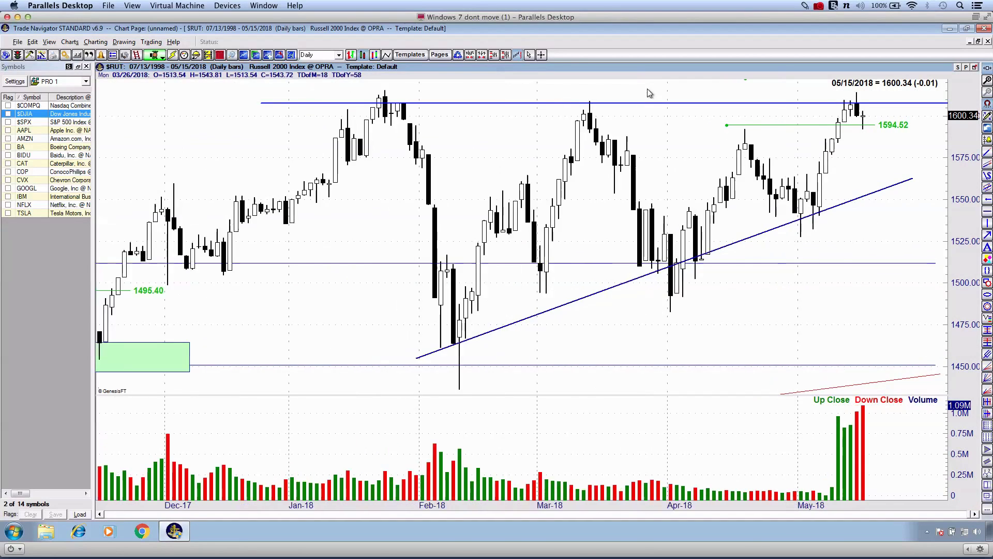
scroll(648, 90, down, 4)
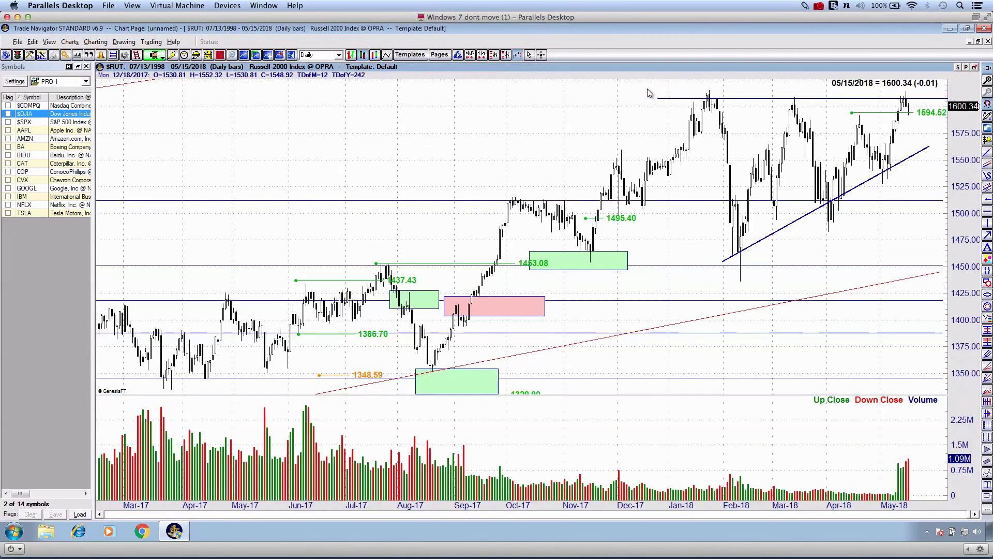
scroll(648, 89, down, 3)
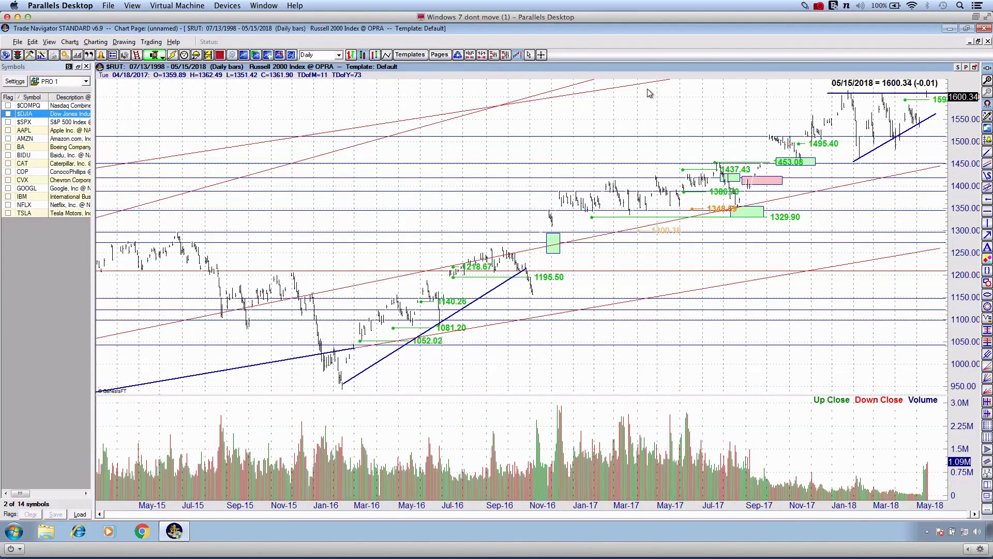
scroll(650, 94, up, 5)
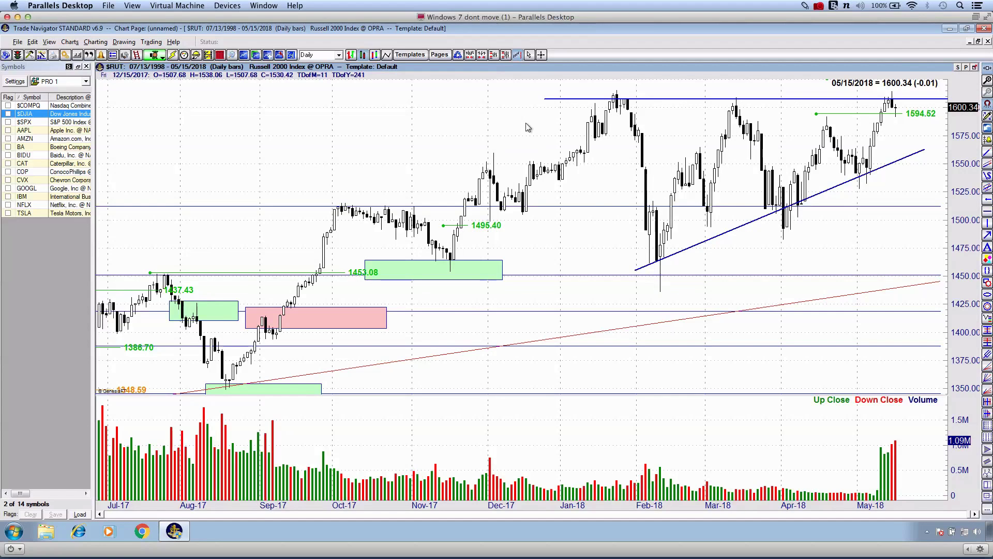
Review the S&P 500 daily chart, and open the Nasdaq Combined Composite daily chart enlarged on its April and May 2018 candles.
click(44, 123)
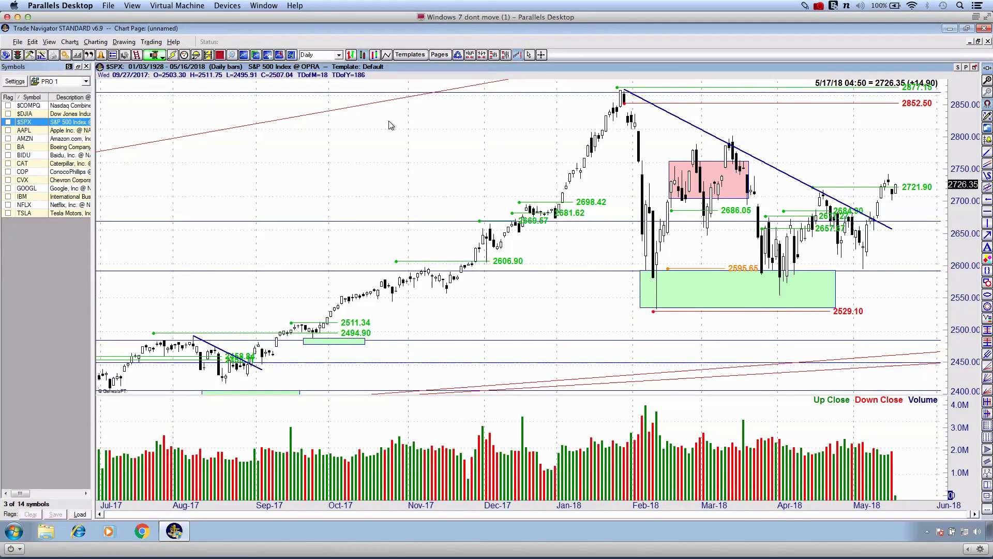
drag(398, 121, 252, 134)
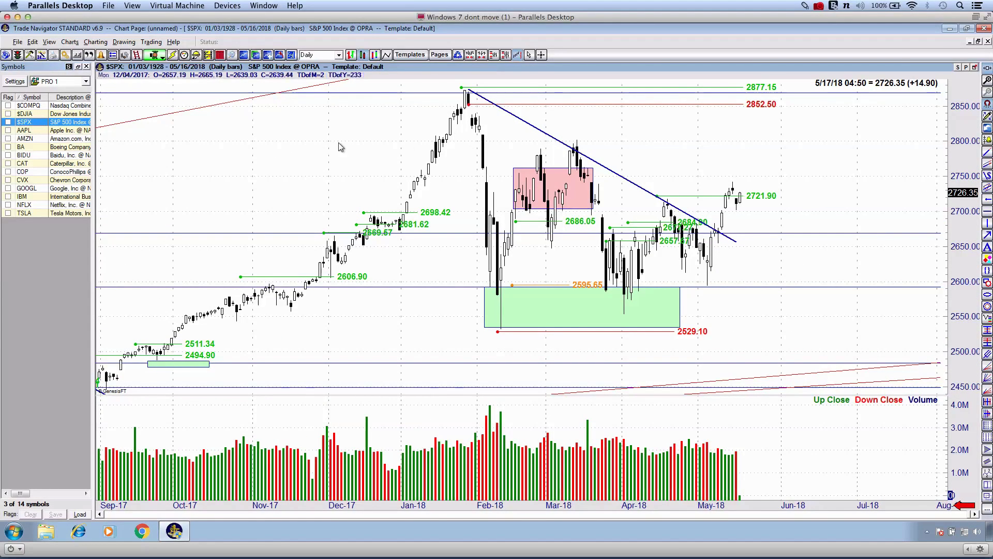
click(41, 106)
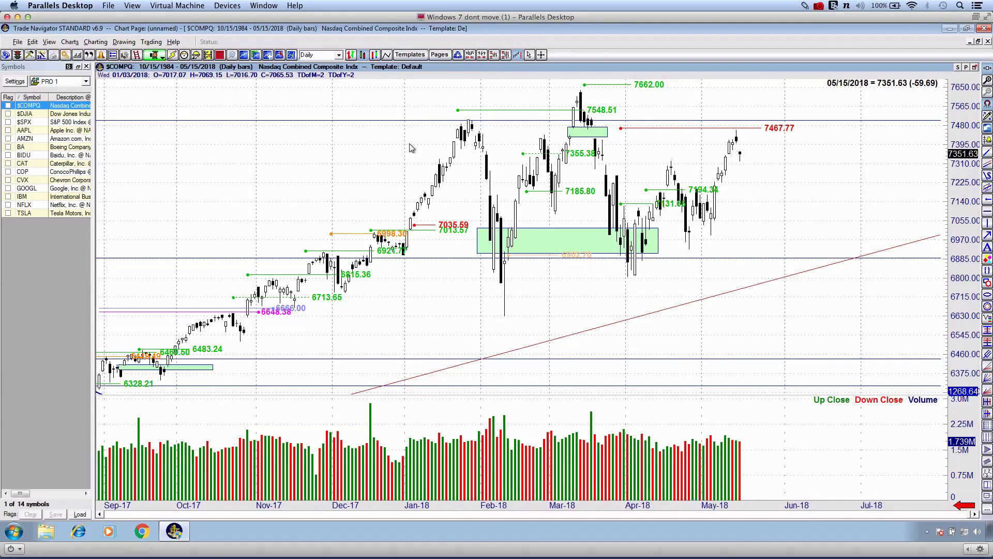
drag(410, 148, 313, 169)
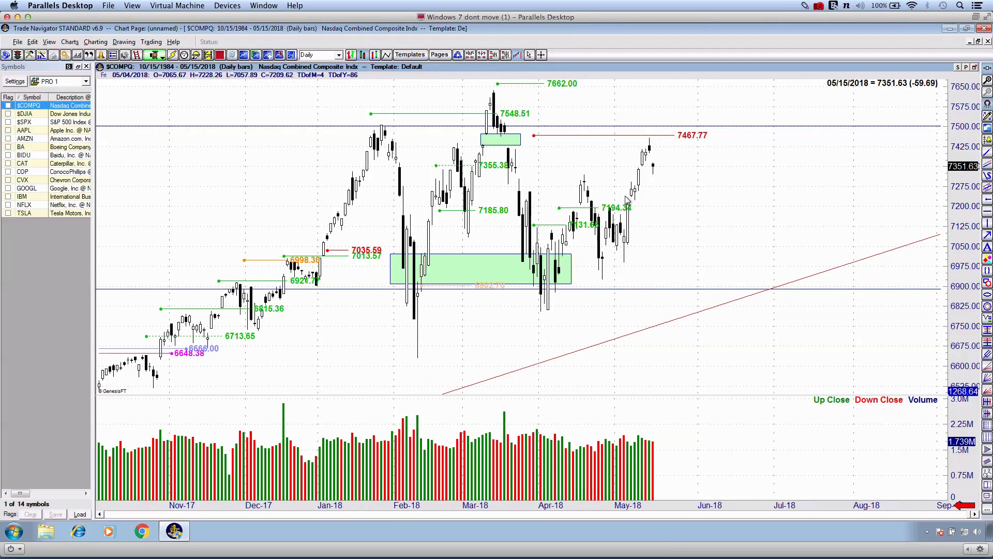
scroll(625, 197, up, 5)
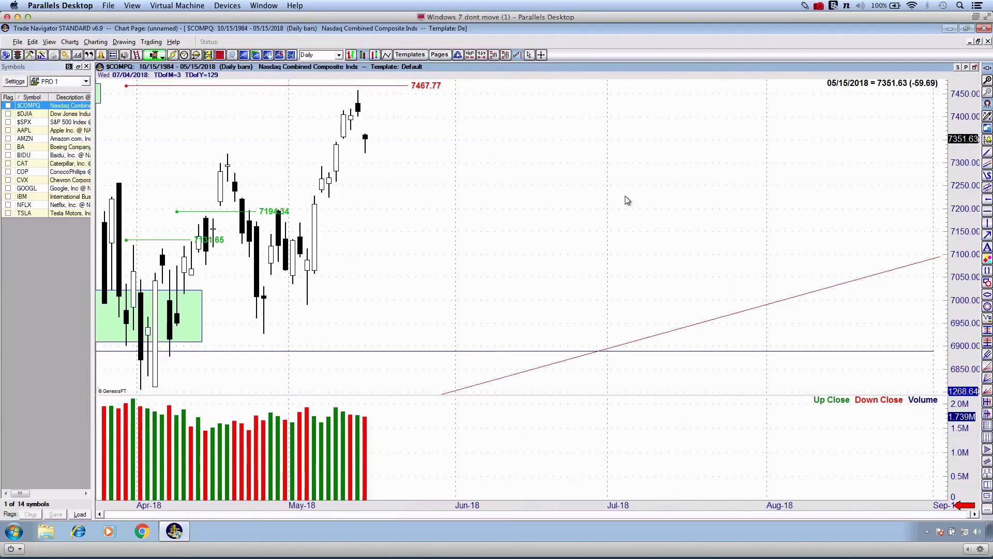
scroll(625, 195, up, 1)
drag(386, 222, 493, 222)
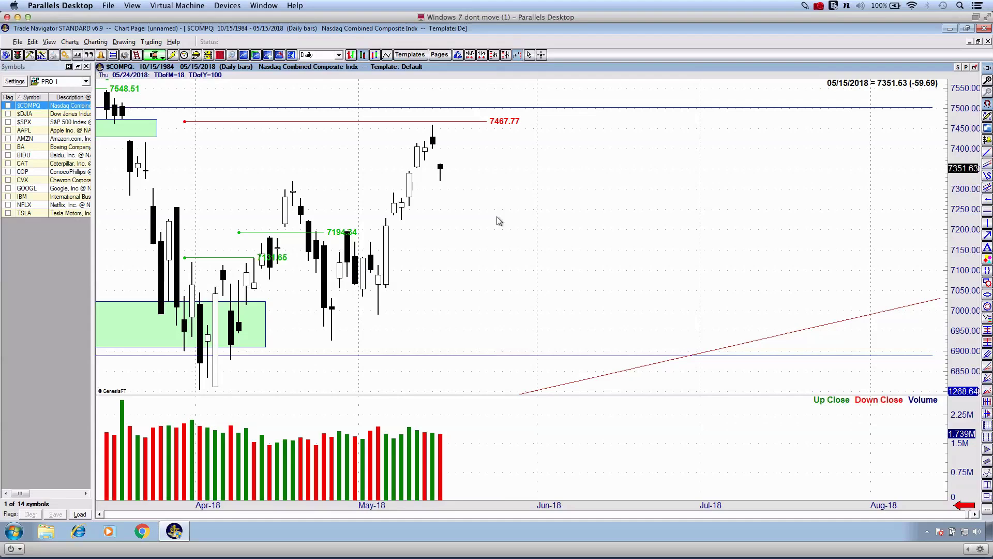
Mark the low of the latest Nasdaq candle and the support line from the April high near 7300 in red, and clear the marks.
mouse_move(430, 147)
mouse_down()
mouse_move(439, 165)
mouse_move(469, 167)
mouse_up()
key(Escape)
drag(435, 172, 450, 169)
drag(410, 192, 534, 193)
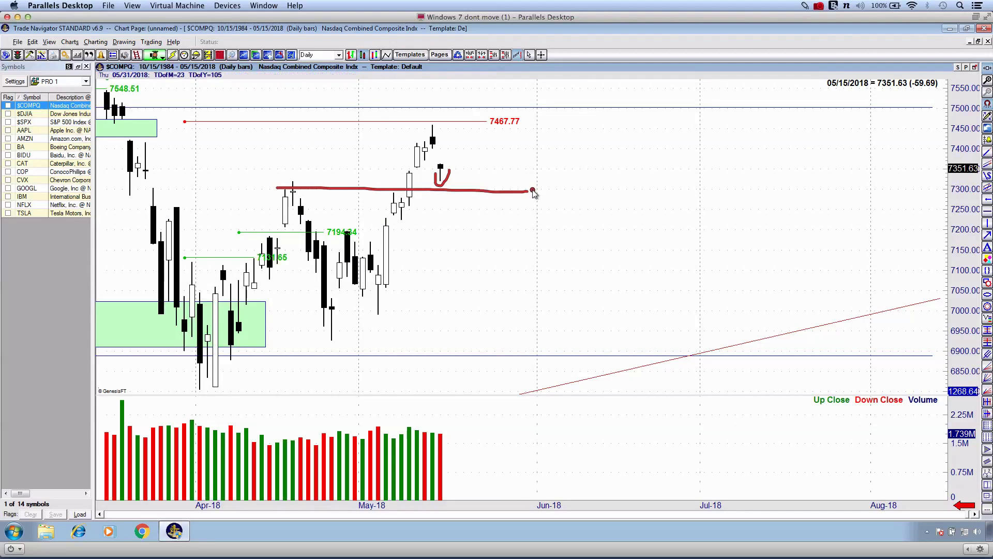
key(Escape)
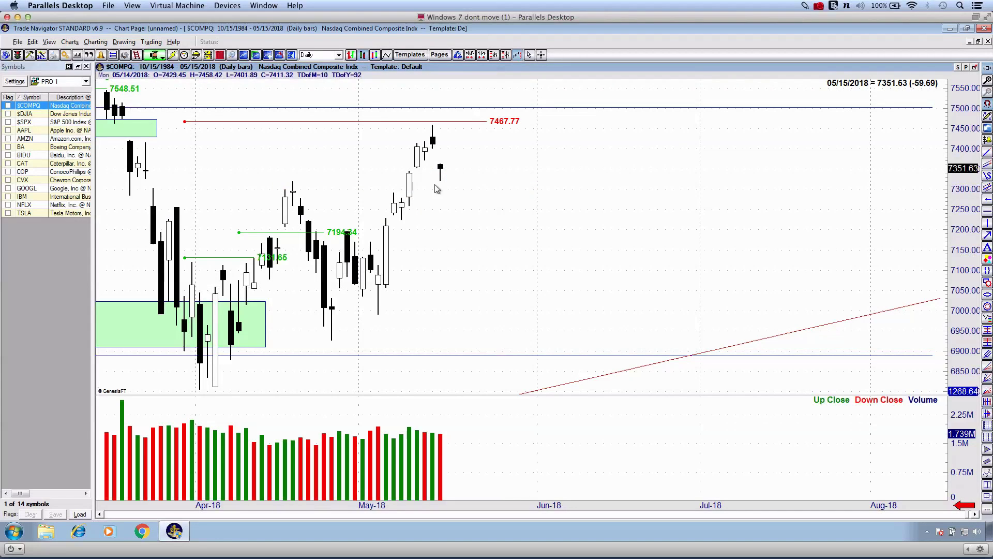
Trace the support level from the April high near 7300 in green across the latest candles, and clear it.
key(ctrl+3)
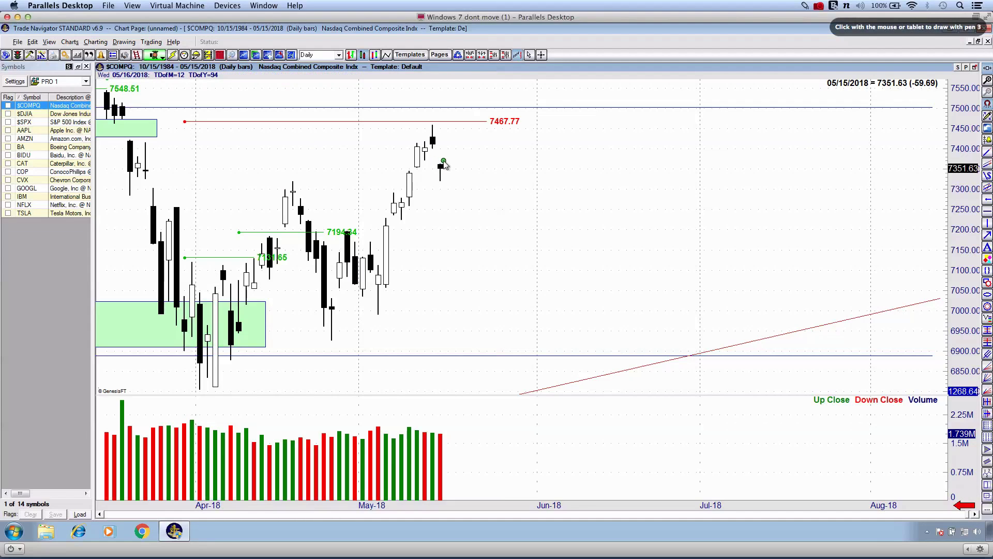
drag(270, 194, 575, 197)
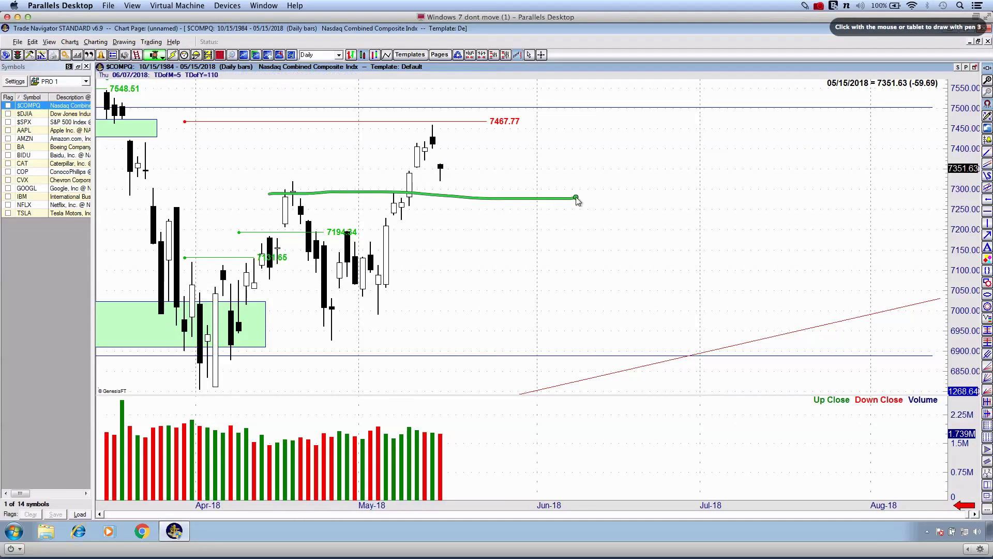
key(Escape)
Apply the Pivot Point EMA's template to the Nasdaq daily chart, and narrow the range to January through May 2018.
key(p)
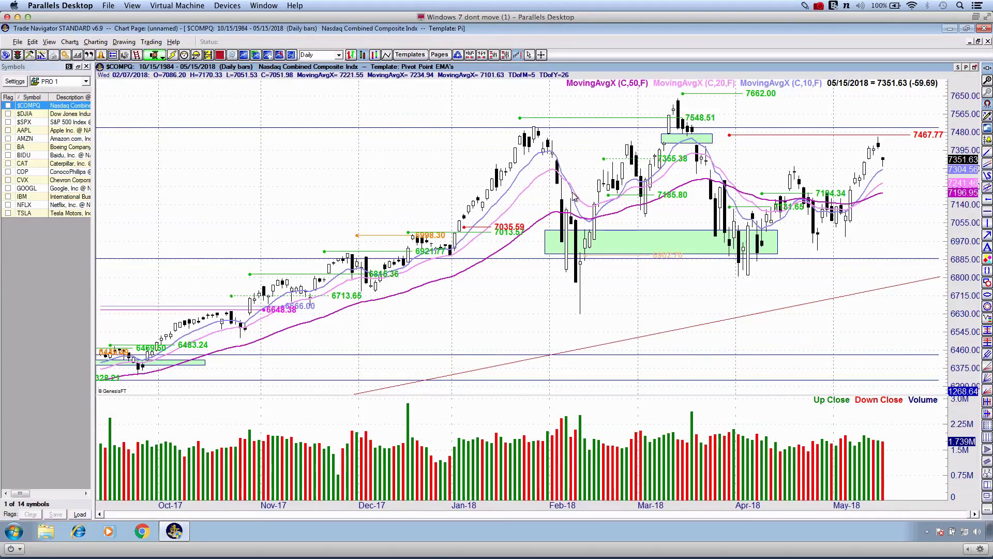
key(Up)
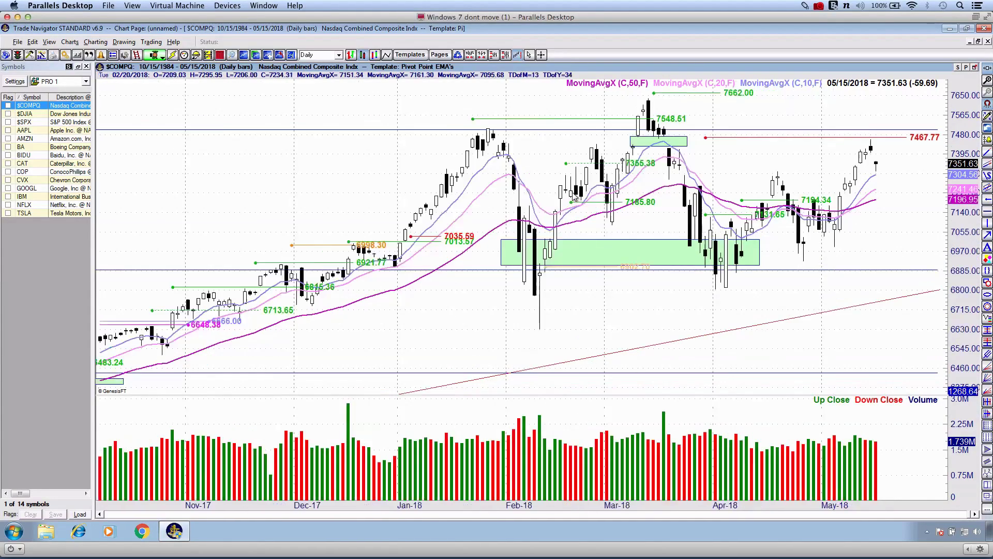
key(Up)
key(Up)
key(Up)
key(Up)
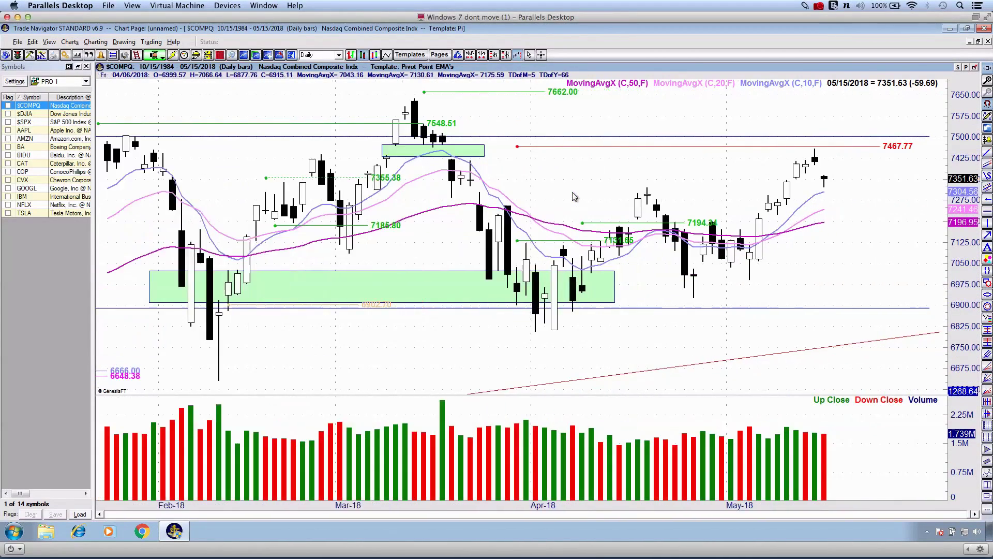
key(Up)
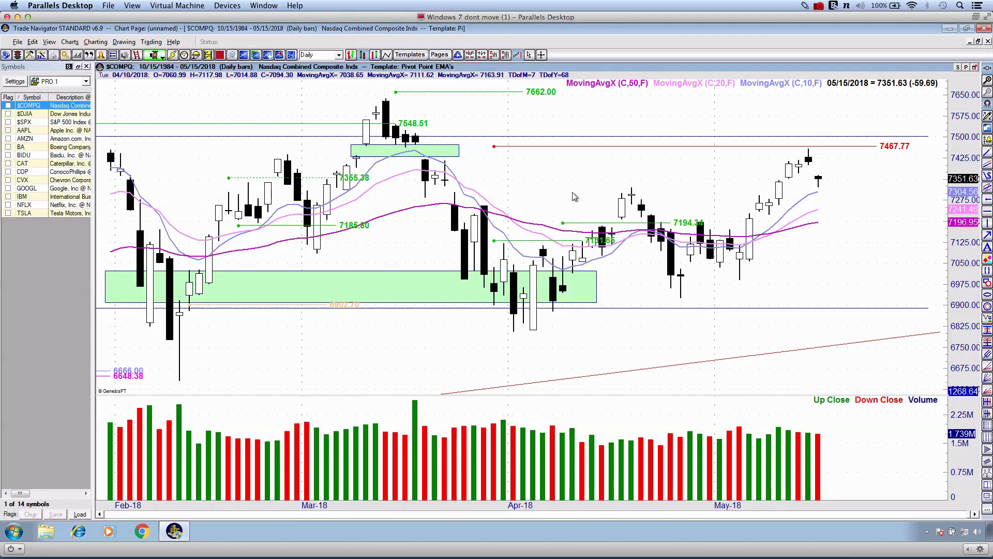
key(Down)
key(Down)
key(Down)
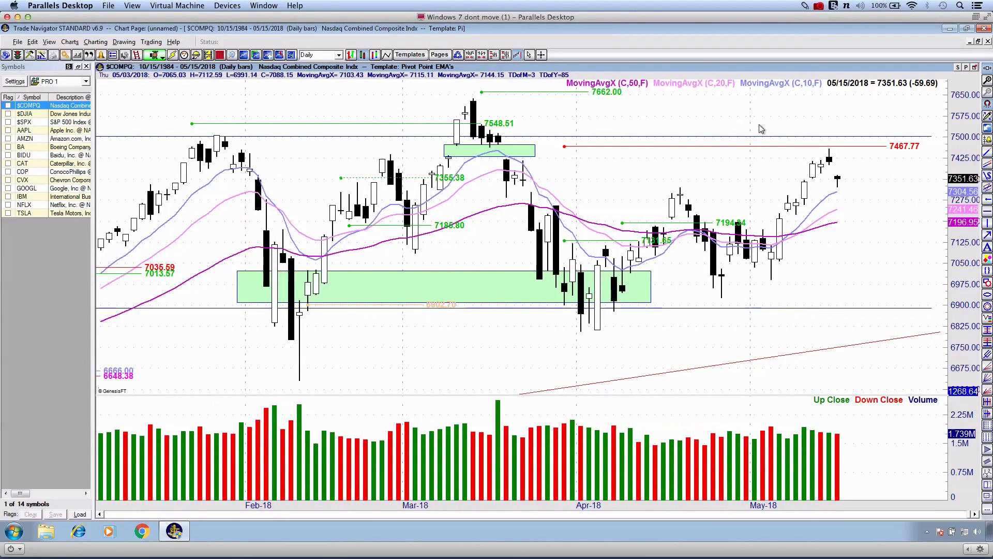
Circle the January highs, underline the April and May lows, add an upward arrow along the May rally in red, and clear the marks.
mouse_move(237, 134)
mouse_down()
mouse_move(175, 159)
mouse_move(263, 155)
mouse_up()
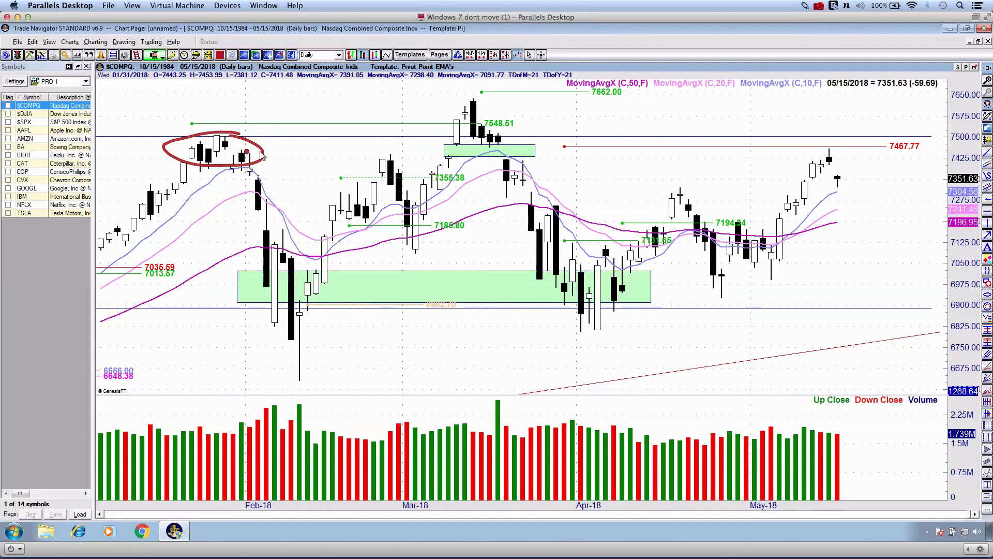
drag(694, 278, 784, 280)
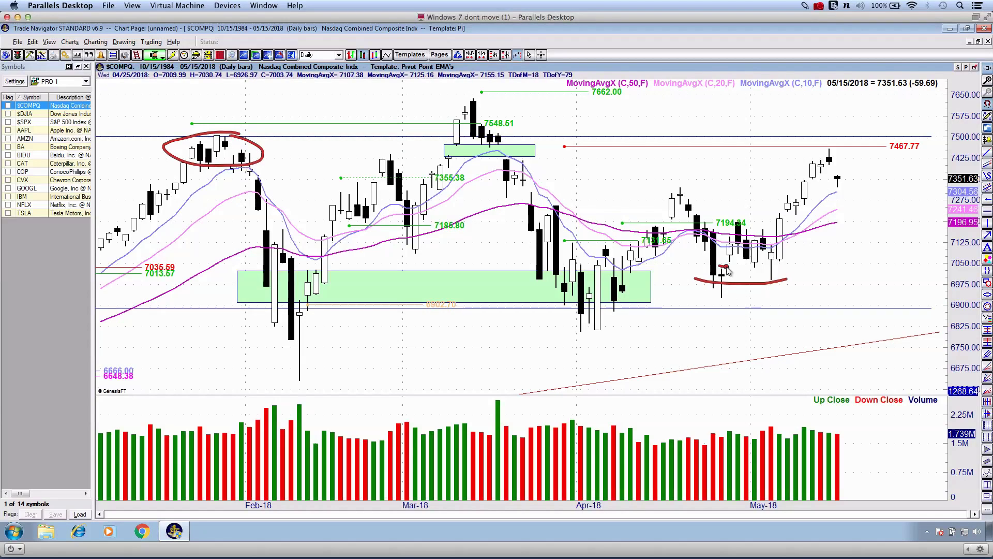
drag(726, 267, 823, 180)
mouse_move(802, 190)
mouse_down()
mouse_move(832, 152)
mouse_move(820, 219)
mouse_up()
key(Escape)
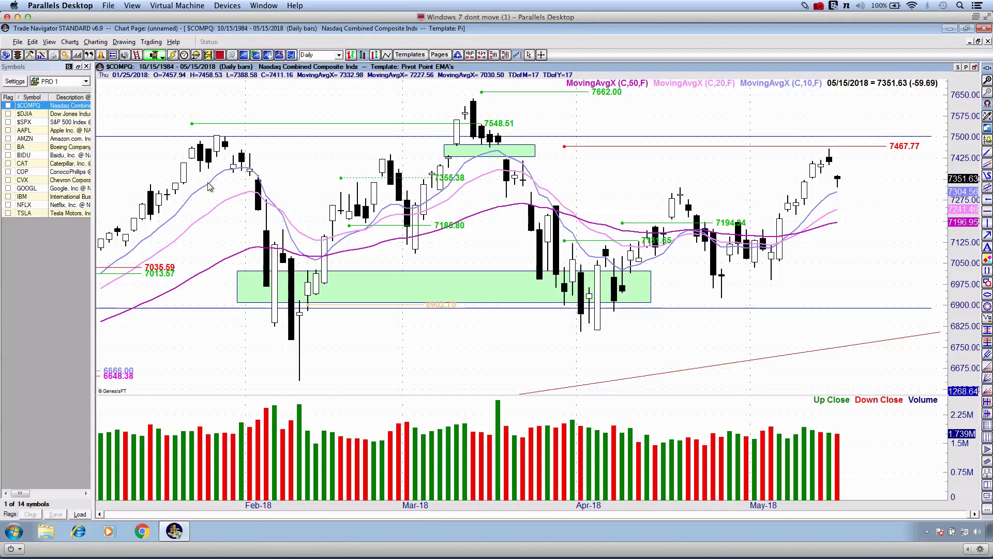
Arc over the January highs in red, mark the area beside the March gap zone, and clear the marks.
drag(175, 179, 253, 164)
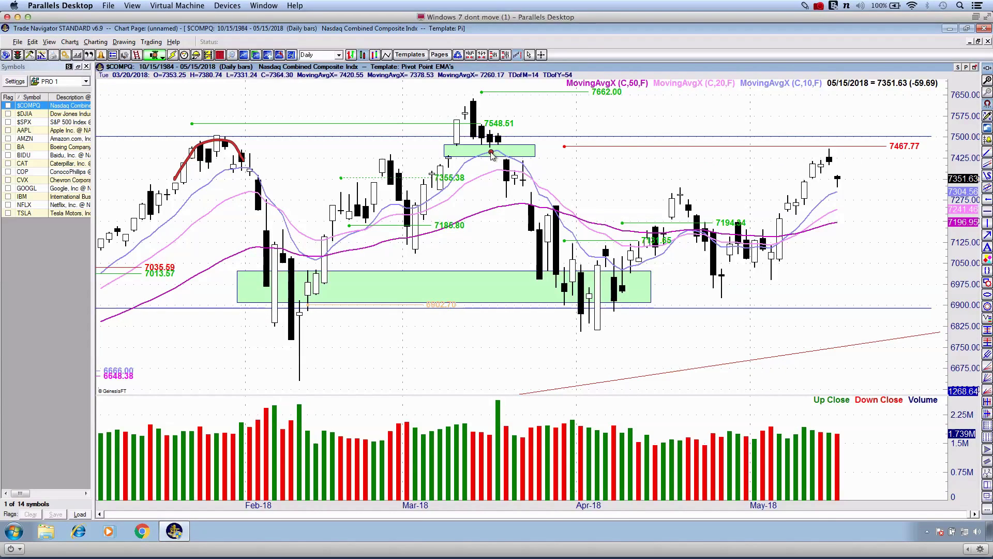
drag(492, 153, 617, 151)
key(Escape)
Draw a red pullback-and-rally arrow to about 7500, mark the March gap level and the area just below 7467.77, and clear the drawings.
drag(821, 118, 640, 121)
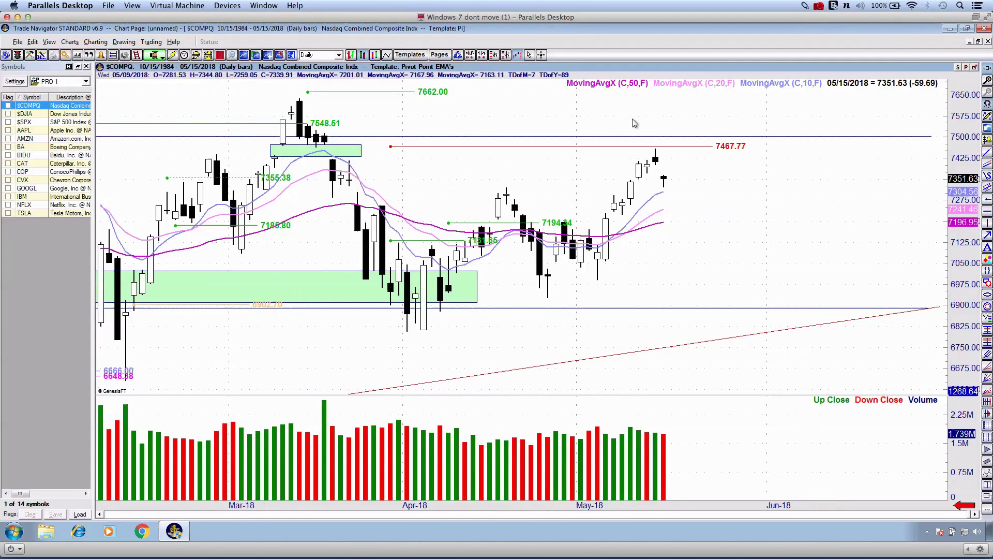
key(ctrl+2)
mouse_move(656, 164)
mouse_down()
mouse_move(668, 185)
mouse_move(697, 143)
mouse_move(706, 157)
mouse_up()
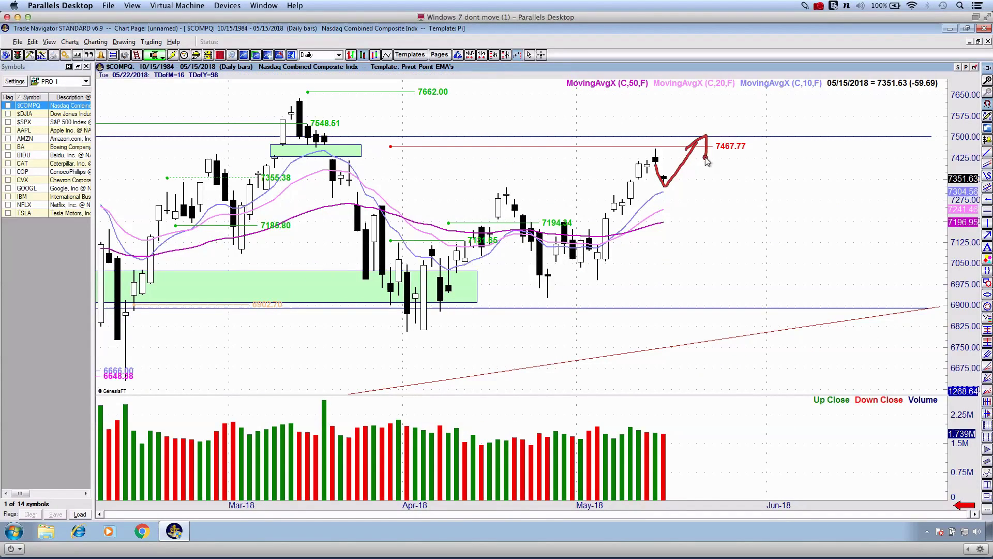
drag(318, 143, 358, 145)
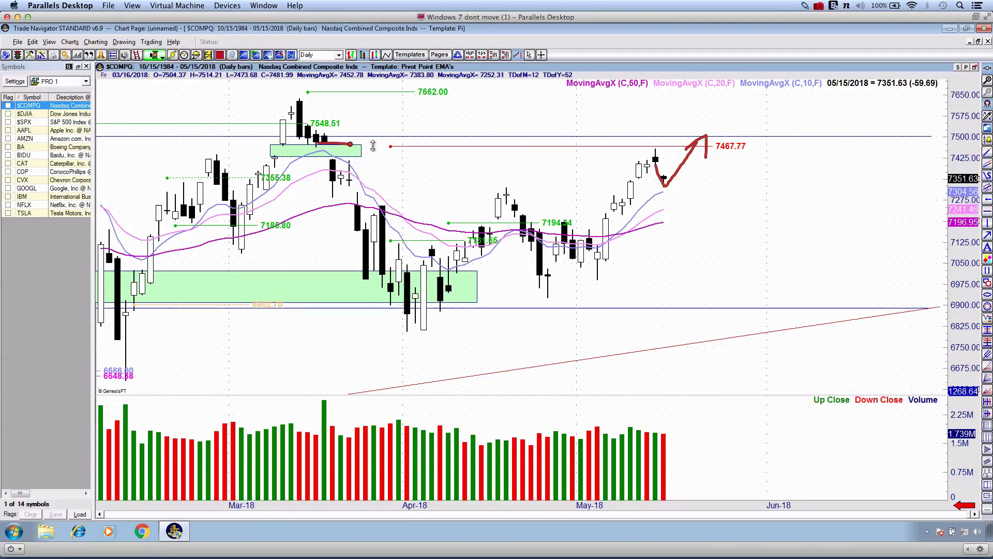
drag(699, 157, 799, 156)
key(Escape)
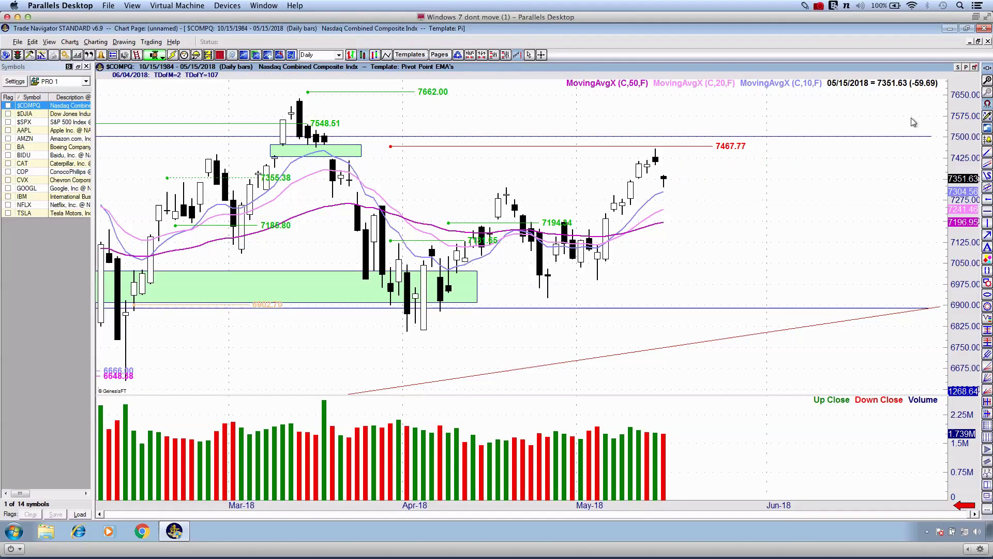
Sketch a red path rallying from the latest candle to just above 7500 and turning down, and clear it.
key(ctrl+2)
drag(701, 149, 709, 147)
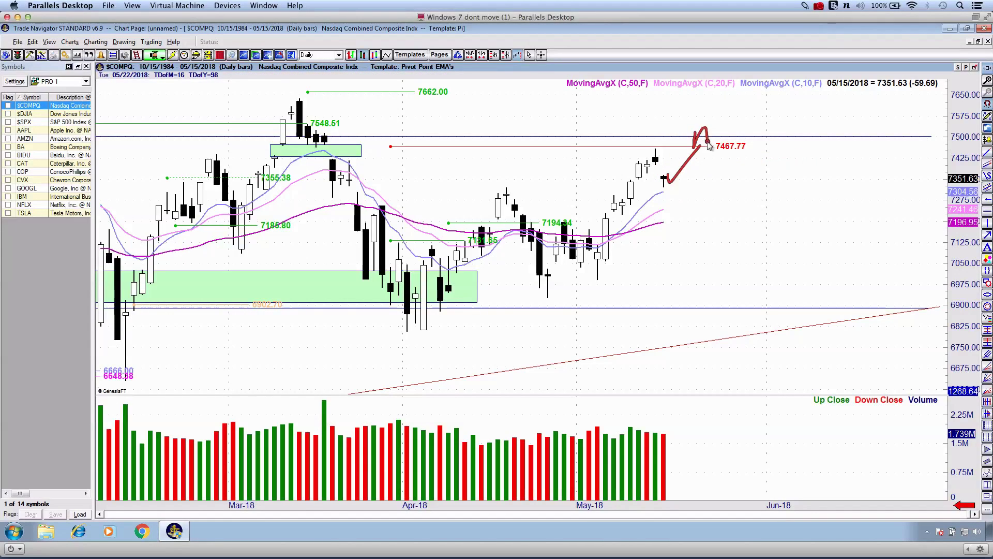
key(Escape)
Open the Dow Jones Industrials daily chart with the Default template, enlarge January through May 2018, and review the 26435.34 and 26309.57 targets.
click(36, 115)
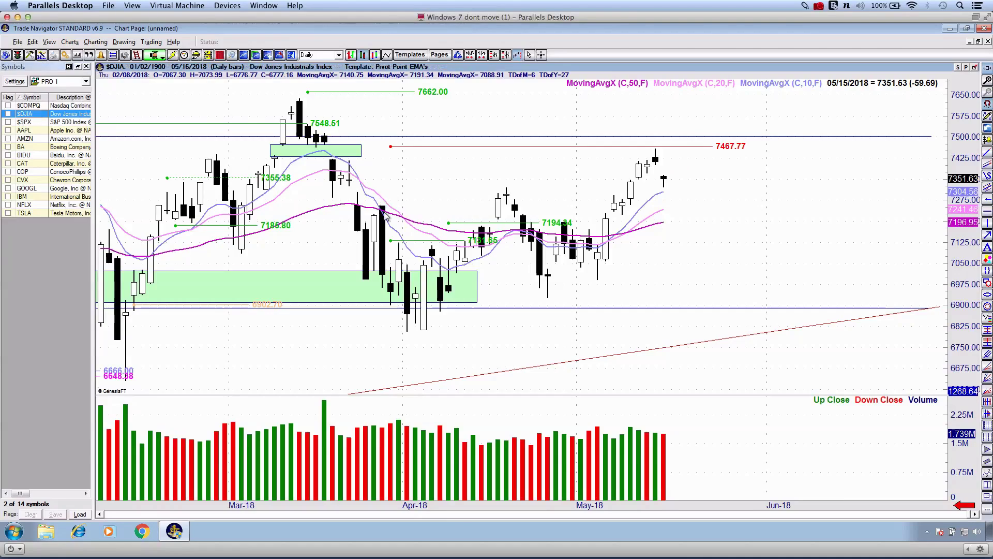
key(d)
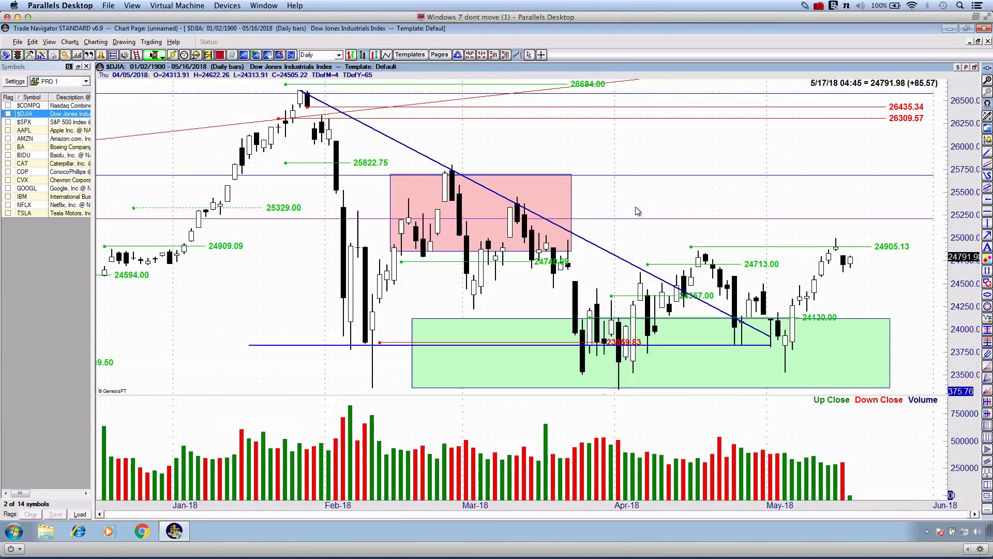
key(Up)
key(Up)
key(Up)
drag(795, 154, 797, 120)
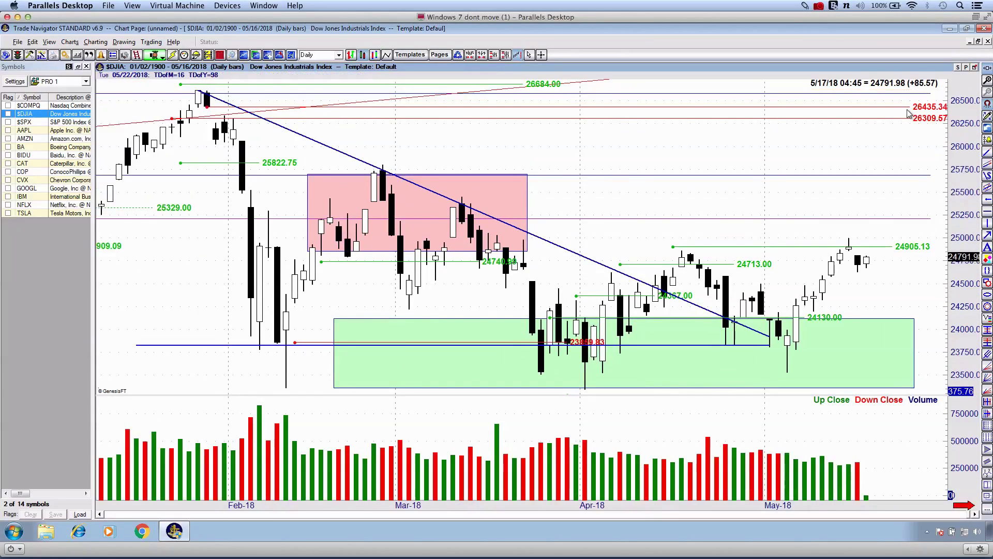
drag(904, 111, 946, 108)
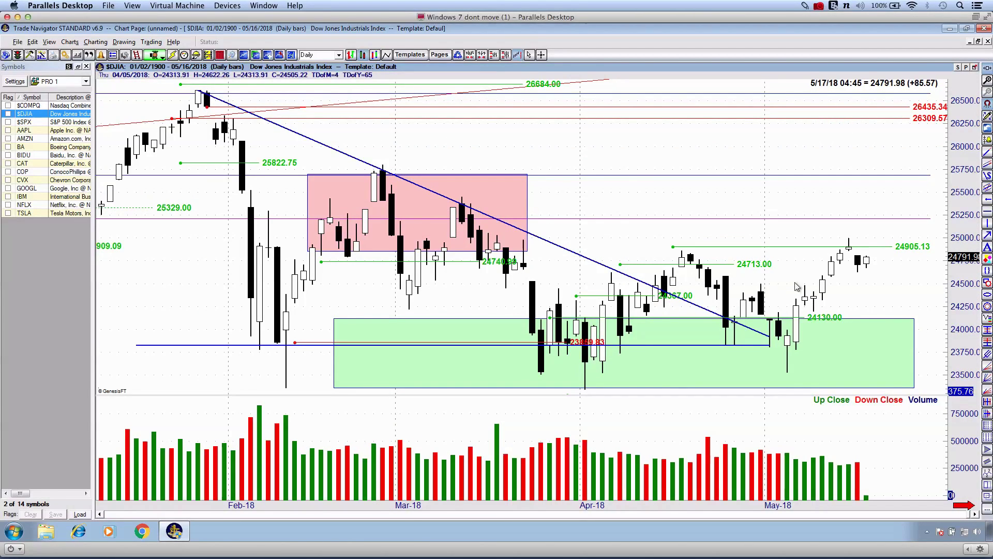
Point a red arrow at the latest Dow candles near 24905.13, underline their lows, and clear the marks.
mouse_move(879, 217)
mouse_down()
mouse_move(868, 237)
mouse_move(884, 242)
mouse_up()
drag(853, 274, 885, 272)
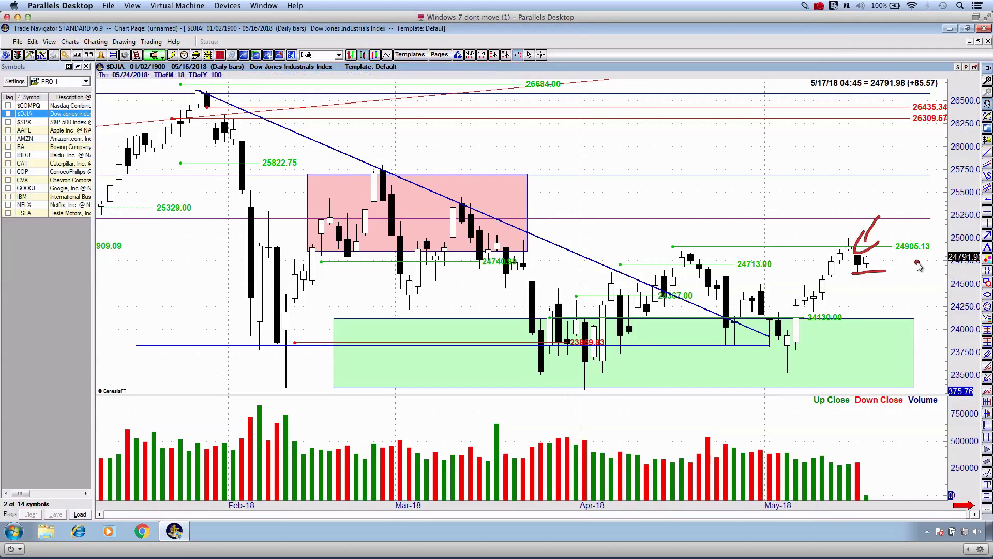
key(Escape)
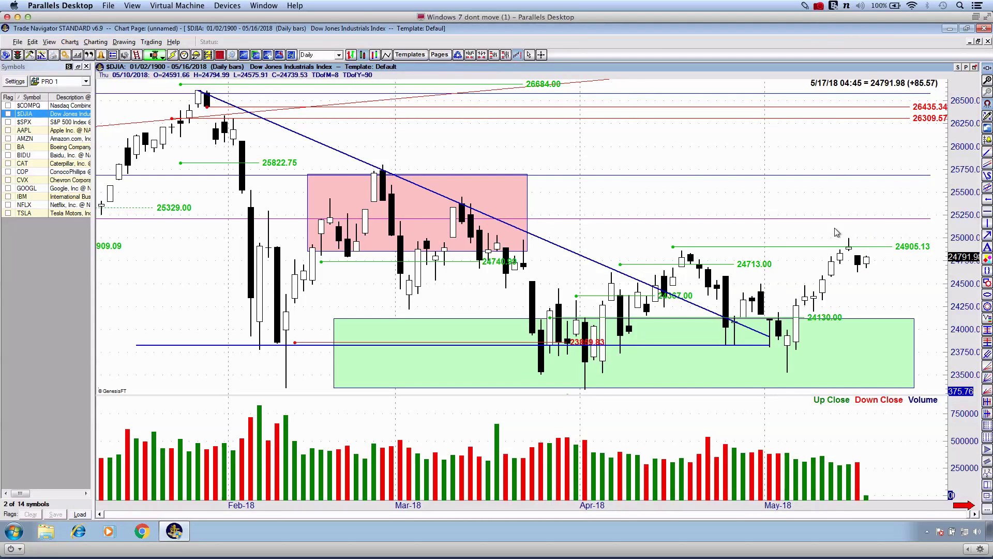
key(ctrl+2)
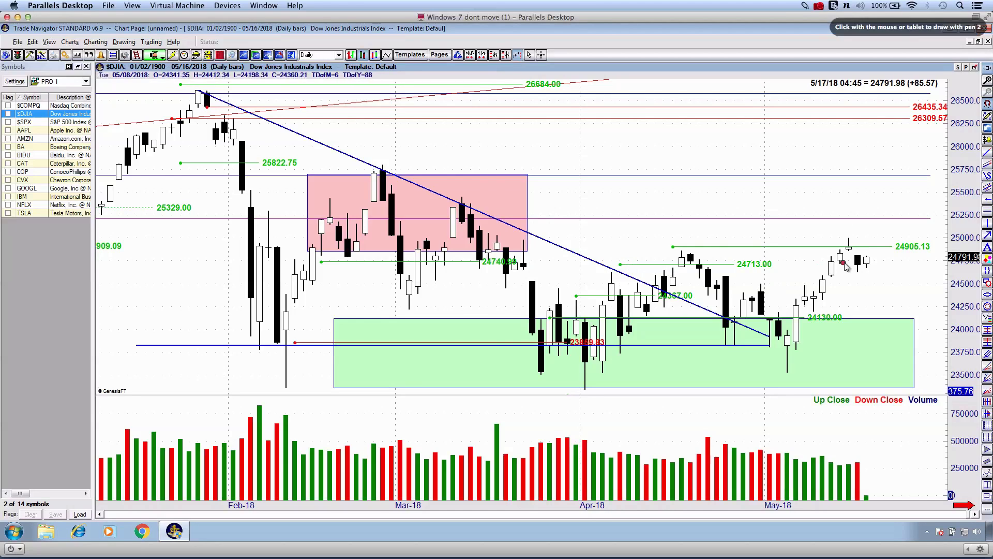
Open the S&P 500 daily chart, and examine the latest candles around the 2721.90 level up close.
click(40, 122)
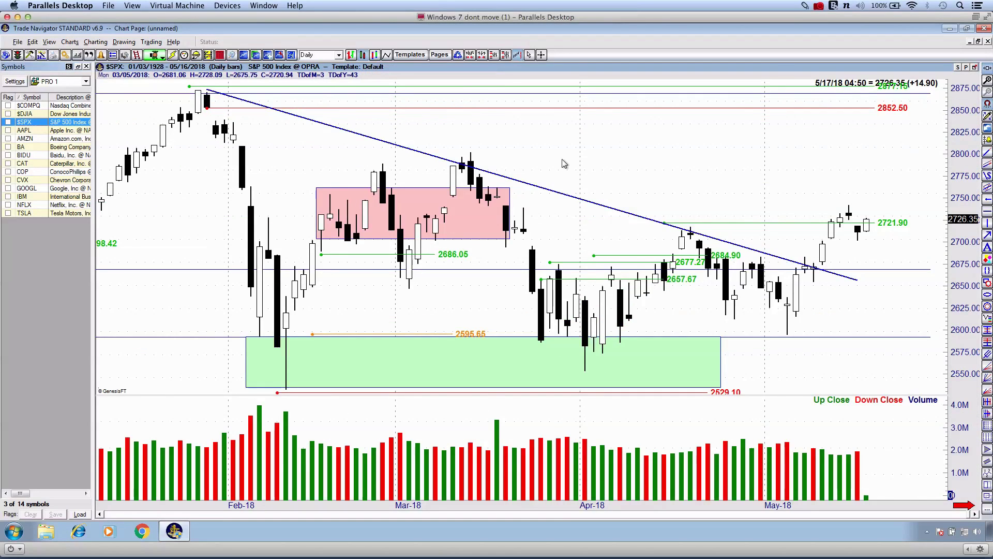
drag(681, 163, 349, 165)
scroll(346, 165, up, 4)
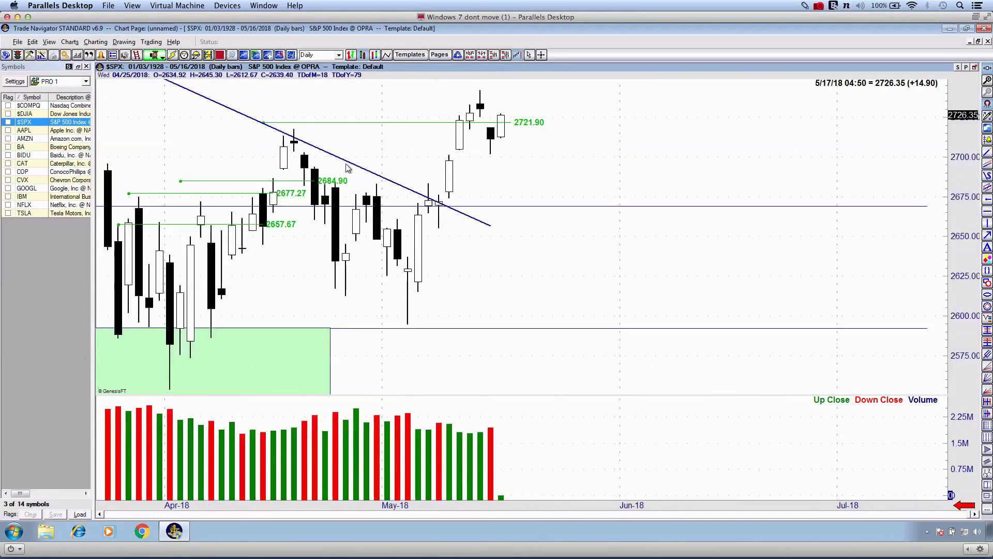
scroll(347, 166, down, 2)
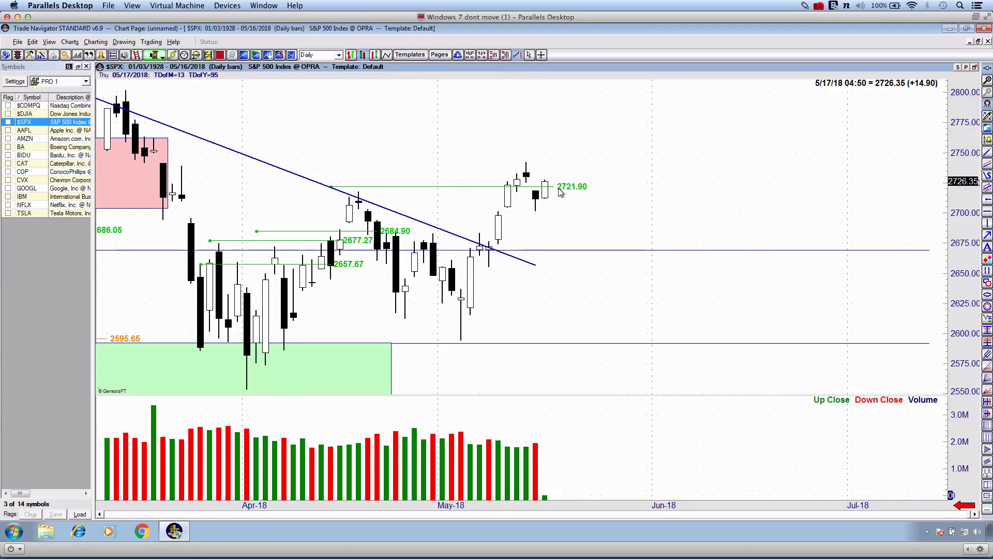
drag(533, 155, 607, 151)
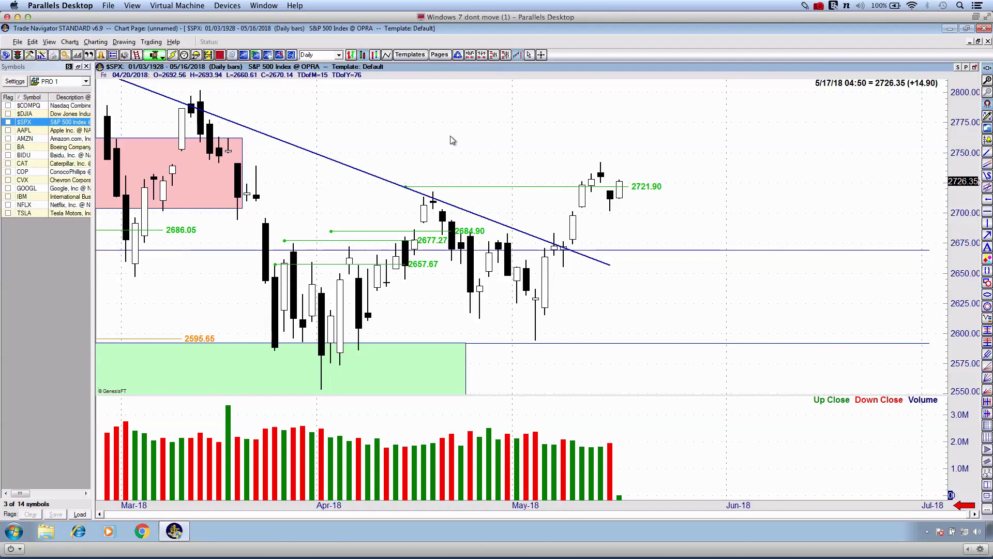
Mark the S&P 500 support line from the April high near 2705 in red, and clear it.
scroll(452, 140, up, 2)
scroll(451, 140, up, 4)
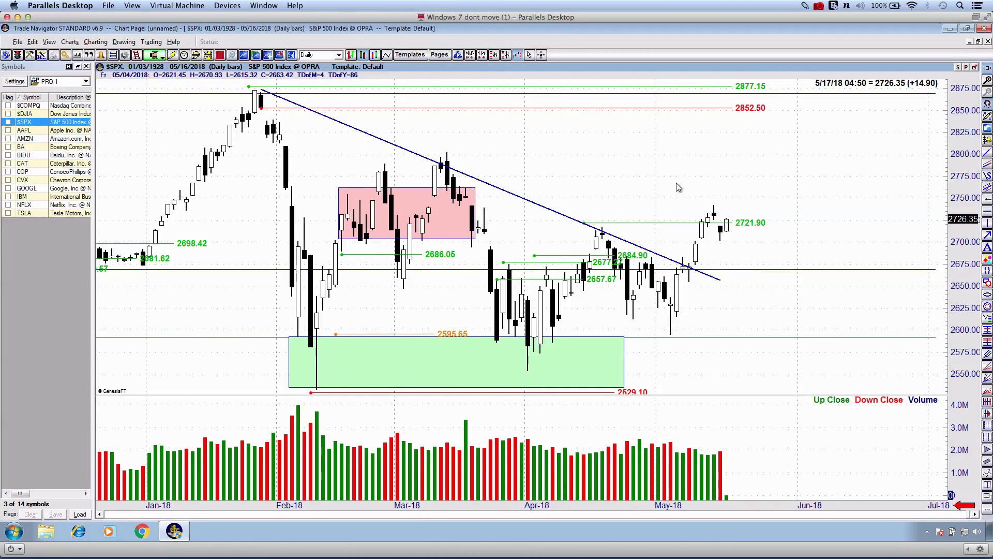
drag(550, 236, 753, 237)
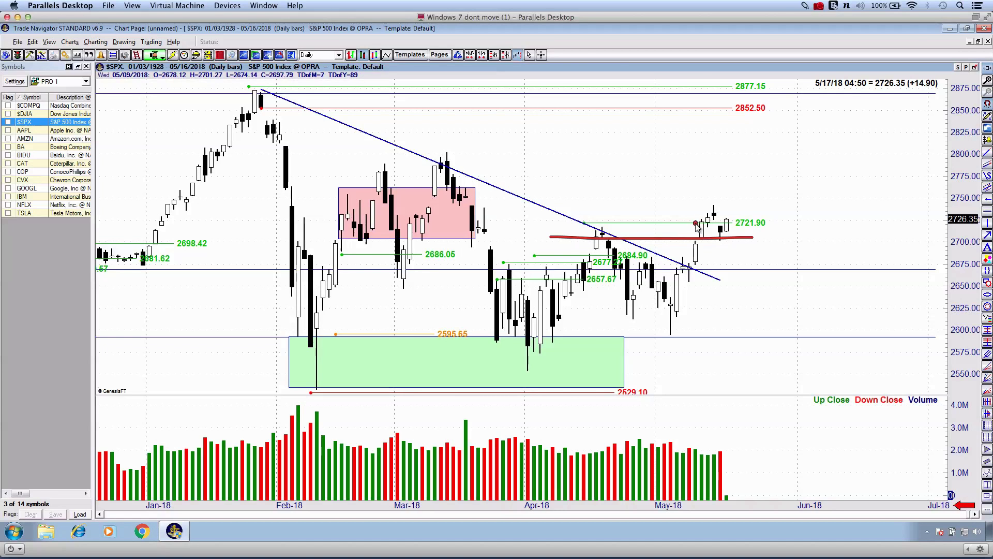
key(Escape)
Apply the Pivot Point EMA's template to the S&P 500 chart, and narrow the range to March through May 2018.
key(2)
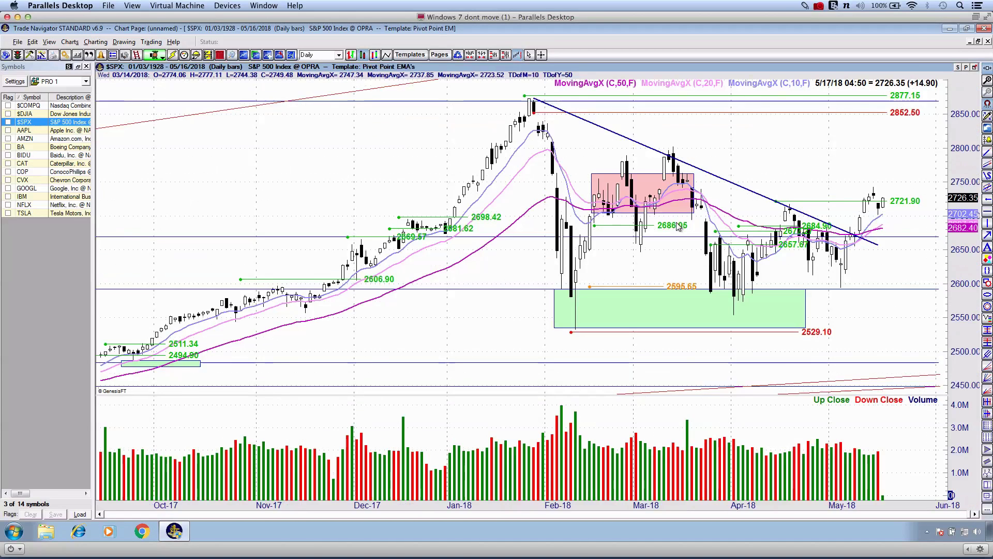
key(Up)
key(Up)
key(Up)
key(Up)
key(Up)
key(Up)
key(Up)
key(Up)
key(Up)
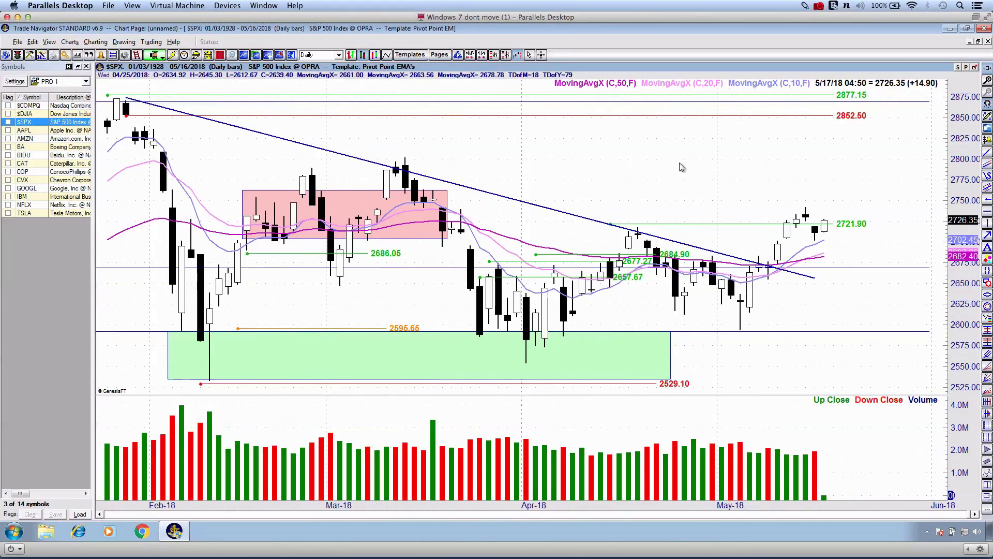
scroll(680, 164, up, 3)
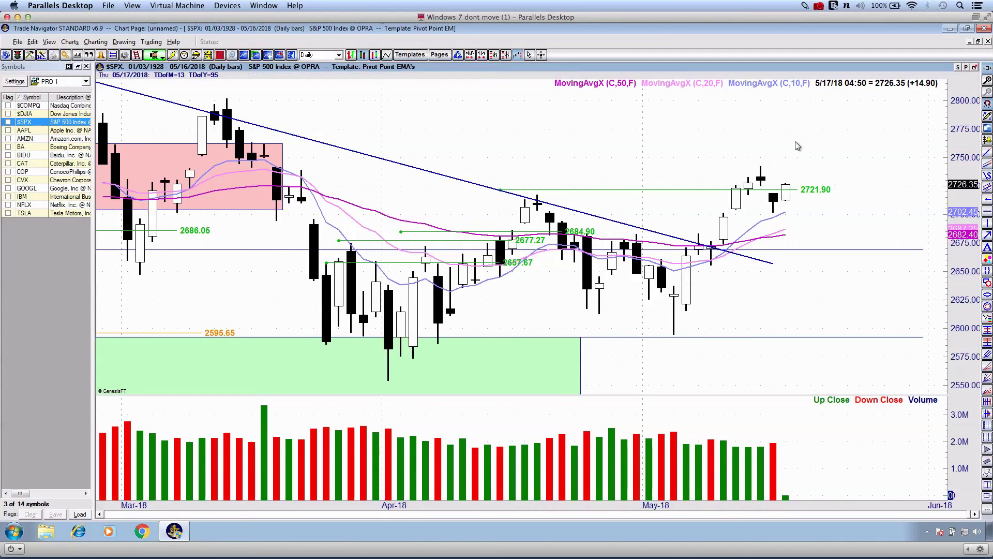
Outline the descending trendline and the support near 2615 in red, add arrows for the apex and the upward breakout, and clear them.
drag(795, 142, 675, 143)
key(ctrl+2)
drag(322, 169, 709, 273)
mouse_move(691, 259)
mouse_down()
mouse_move(758, 290)
mouse_move(691, 299)
mouse_up()
drag(469, 310, 660, 310)
click(681, 306)
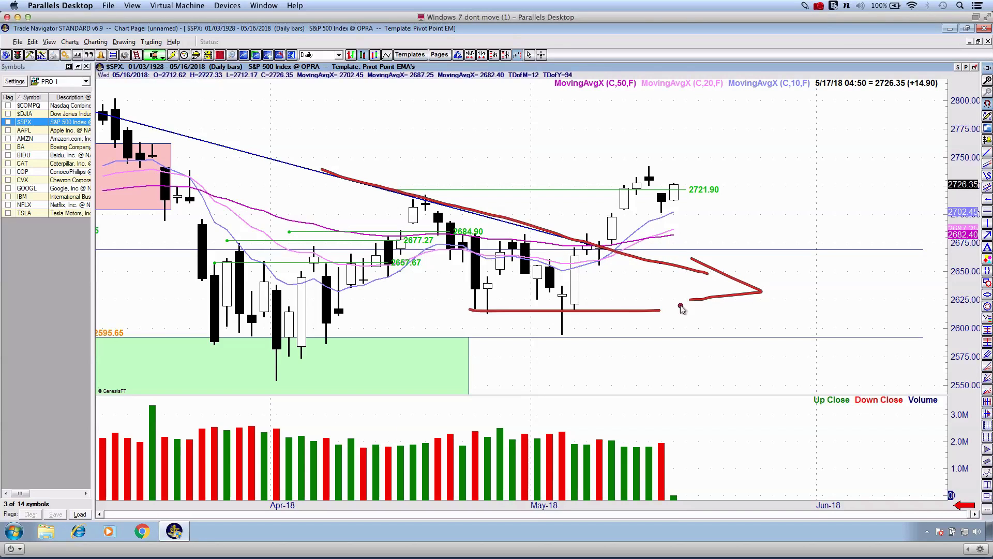
mouse_move(636, 236)
mouse_down()
mouse_move(643, 258)
mouse_move(640, 174)
mouse_move(756, 105)
mouse_move(744, 176)
mouse_move(643, 160)
mouse_up()
key(Escape)
Restore the S&P 500's Default template over December 2017 to May 2018, underline the 2852.50 target in red, and return to the Dow chart.
key(ctrl+d)
key(Down)
key(Down)
key(ctrl+2)
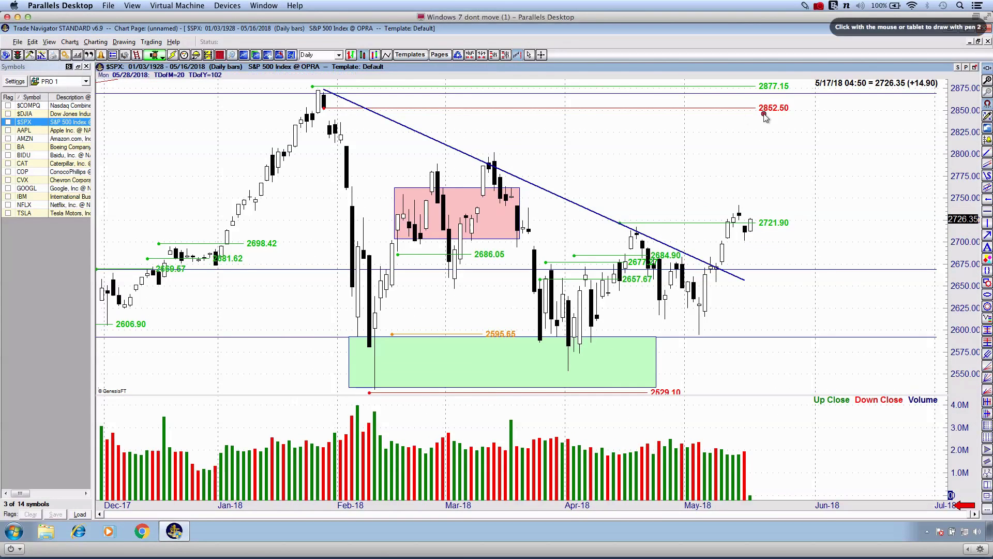
drag(743, 117, 827, 114)
click(37, 113)
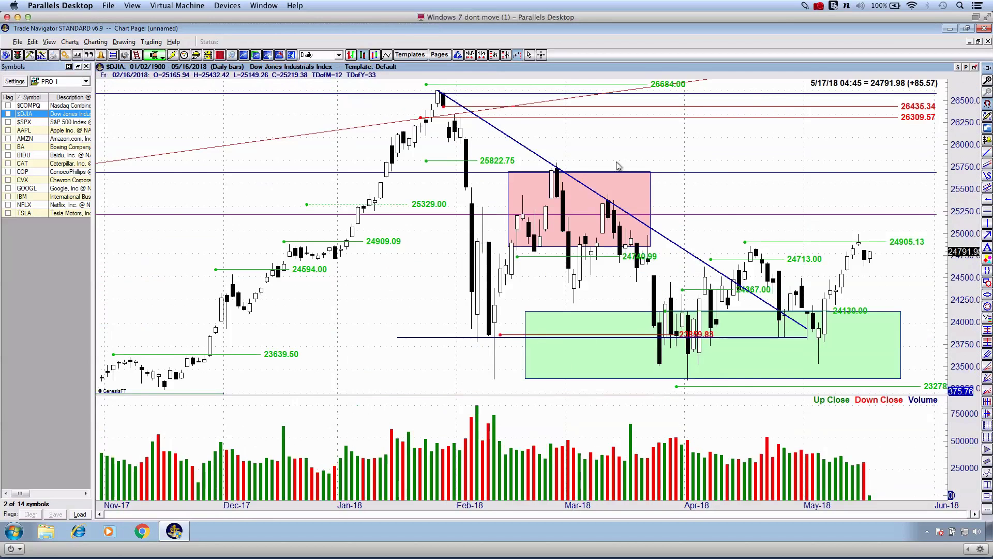
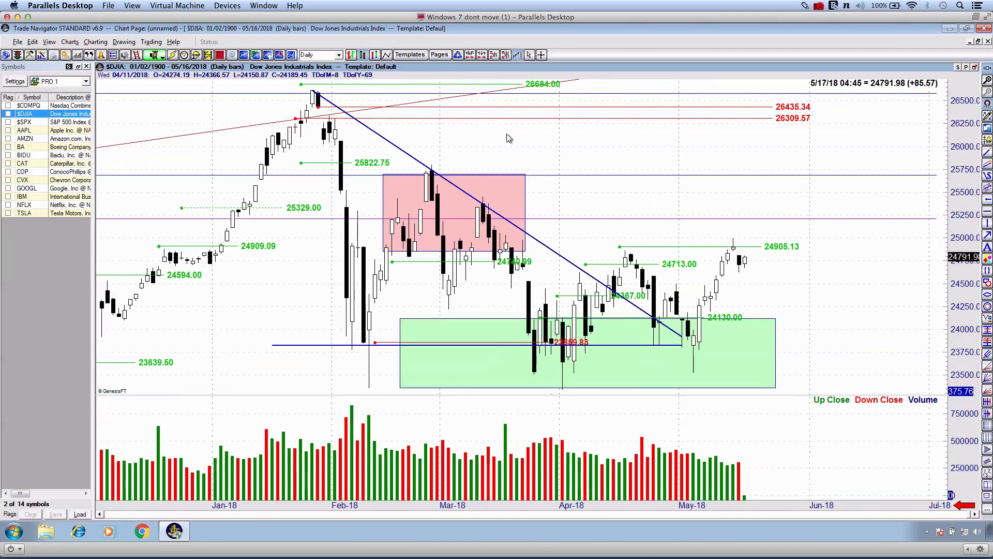
Open the Delta Air Lines (DAL) daily chart and narrow the range to late March through May 2018.
key(space)
text(DAL)
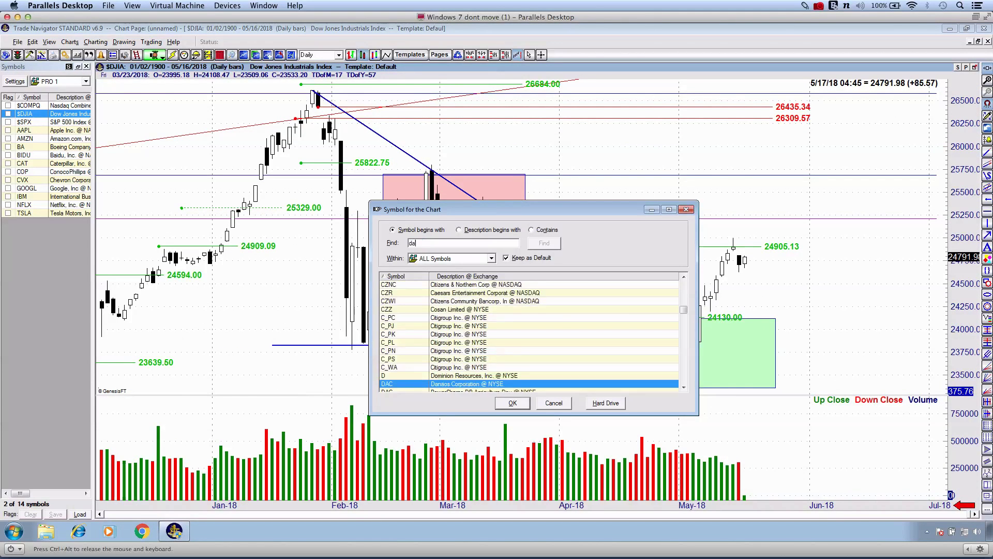
key(Return)
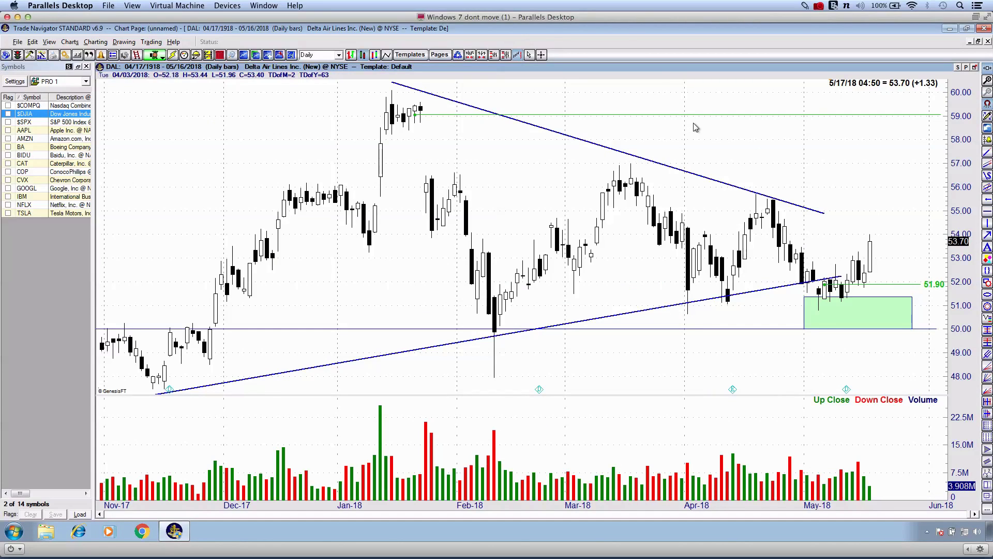
scroll(693, 123, up, 7)
scroll(696, 128, up, 8)
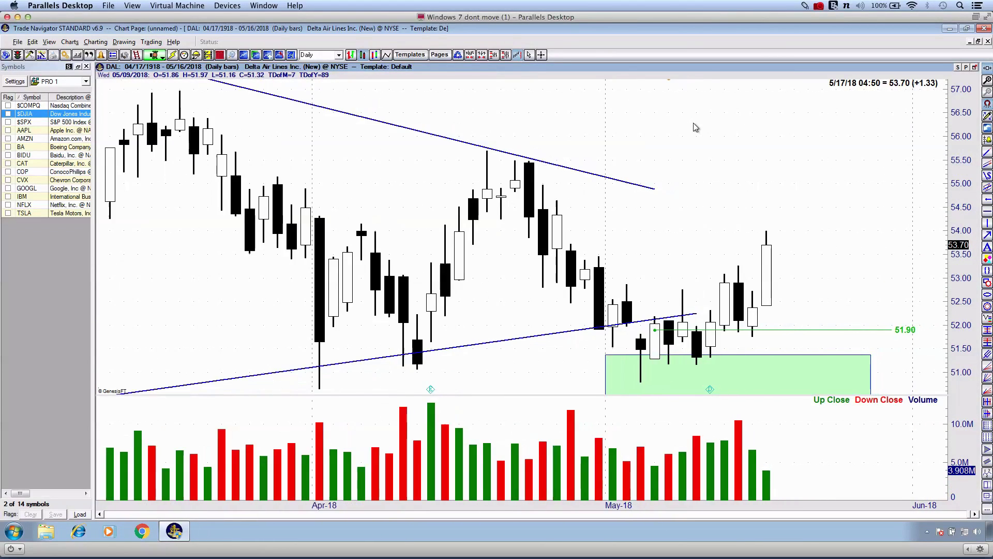
scroll(696, 127, up, 1)
Draw red levels near 53.60 and 52.40 around Delta's latest bar, mark the black candle just before it, and clear the marks.
mouse_move(731, 284)
mouse_down()
mouse_move(741, 249)
mouse_move(794, 250)
mouse_up()
click(730, 340)
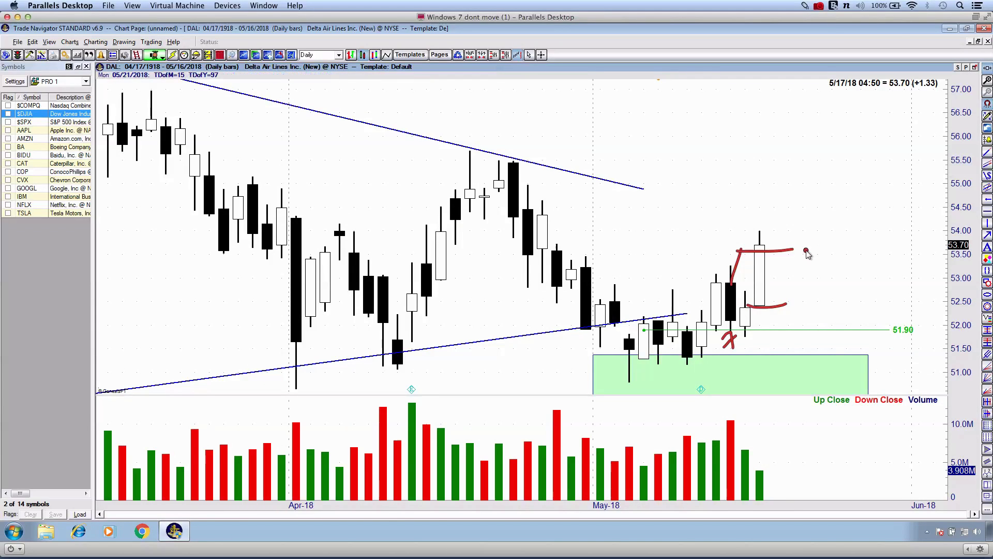
key(Escape)
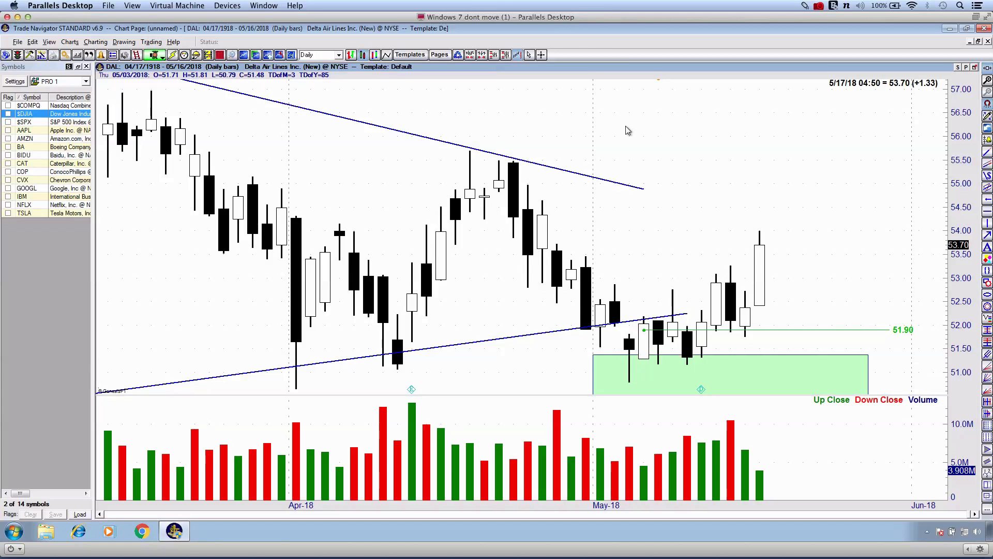
Underline Delta's 53.70 quote in red, draw an arrow to the latest bar, and clear the marks.
drag(889, 88, 944, 89)
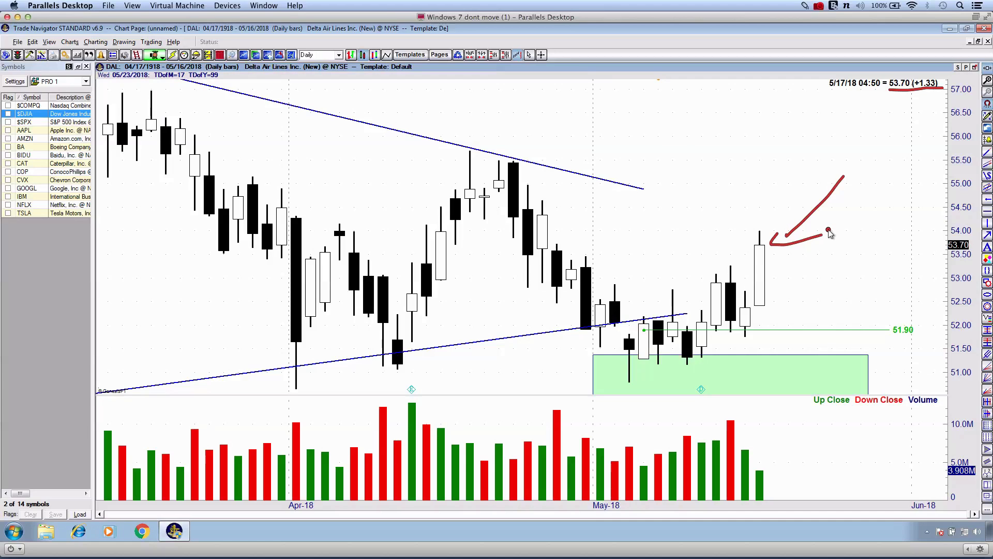
key(Escape)
mouse_move(788, 184)
mouse_down()
mouse_move(657, 188)
mouse_move(658, 289)
mouse_move(584, 325)
mouse_up()
key(Escape)
Leave blank space after Delta's latest bar and trace the rounded May bottom and its upward continuation in red.
mouse_move(668, 166)
mouse_down()
mouse_move(641, 193)
mouse_move(678, 187)
mouse_up()
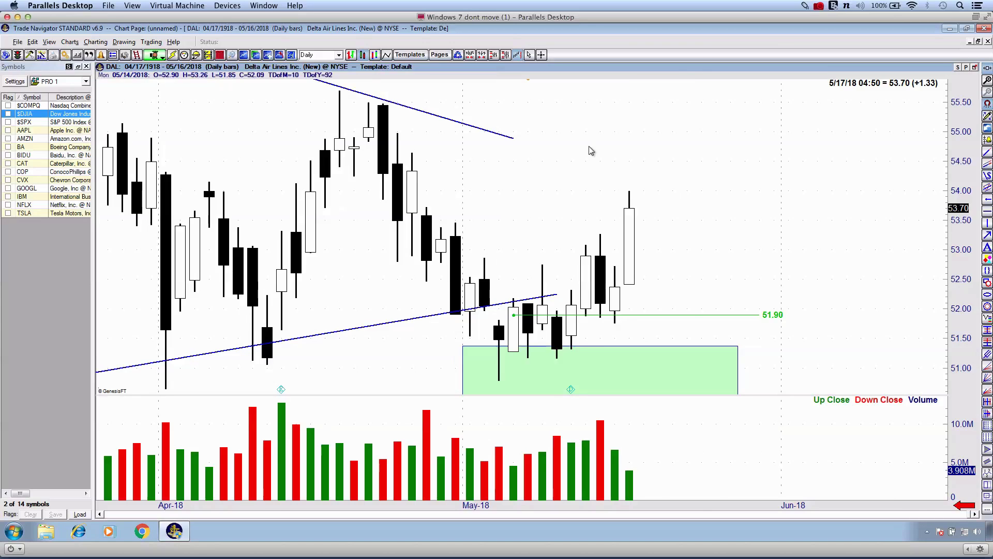
drag(590, 151, 690, 145)
mouse_move(539, 254)
mouse_down()
mouse_move(621, 339)
mouse_move(792, 279)
mouse_up()
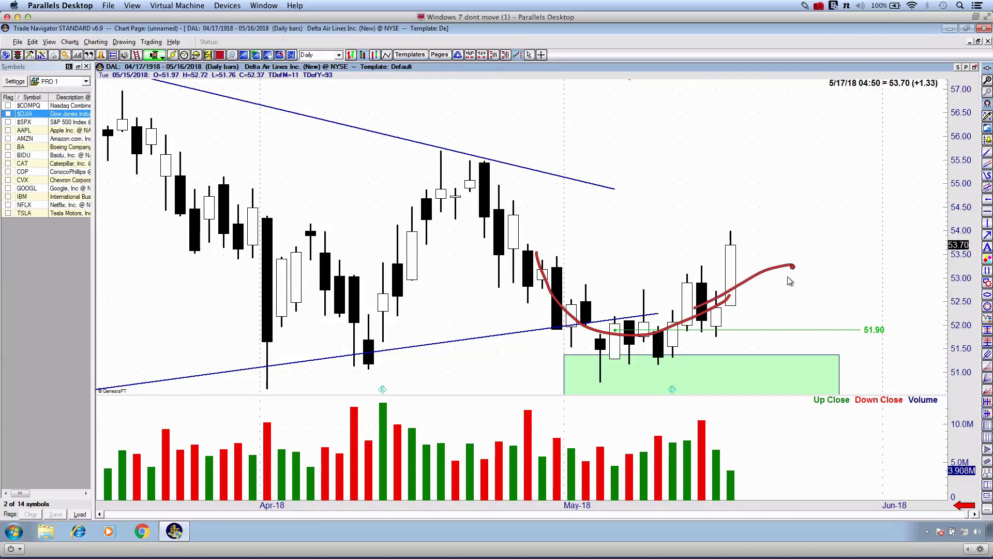
Apply the Pivot Point Oscillators template to Delta's chart and mark the May stochastic crossover in red.
key(Down)
key(Down)
key(Up)
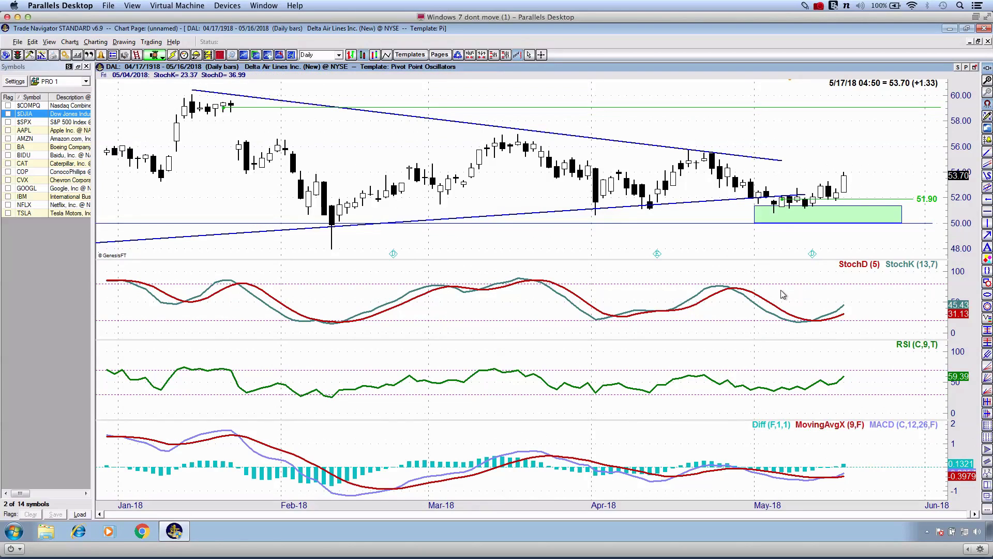
mouse_move(806, 309)
mouse_down()
mouse_move(827, 320)
mouse_move(806, 314)
mouse_up()
Restore Delta's Default template and mark the support zone between about 51.40 and 50 in red.
key(Up)
drag(740, 300, 885, 307)
drag(736, 338, 932, 333)
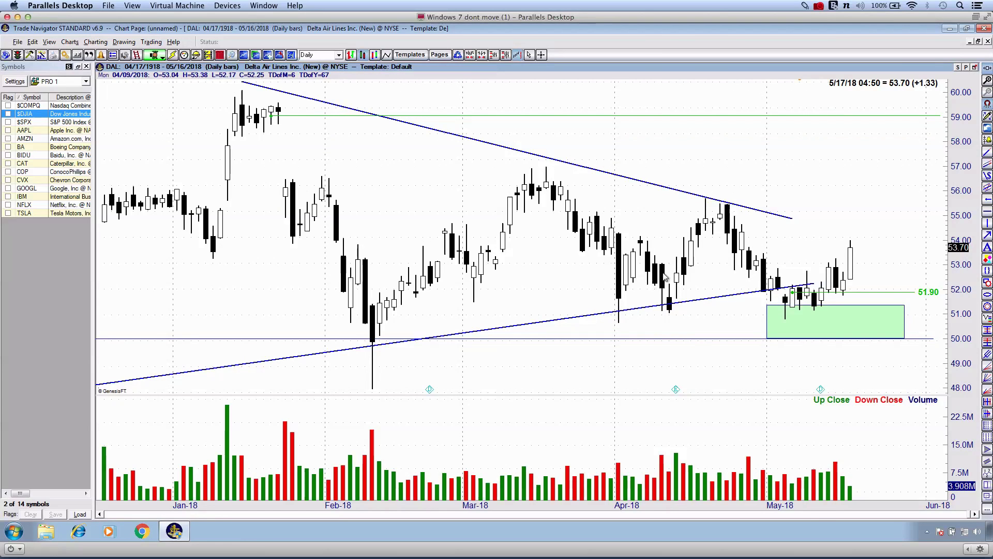
drag(717, 146, 683, 150)
key(space)
text(KVHI)
key(Return)
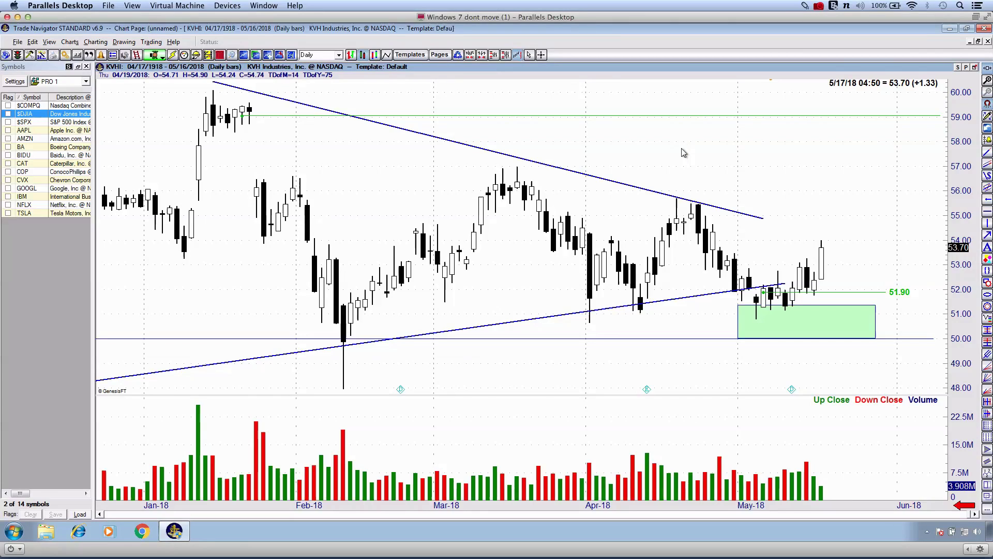
Open the Southwest Airlines (LUV) daily chart, mark the bottom and top of its latest bar in red, and clear the marks.
key(space)
text(L)
key(Return)
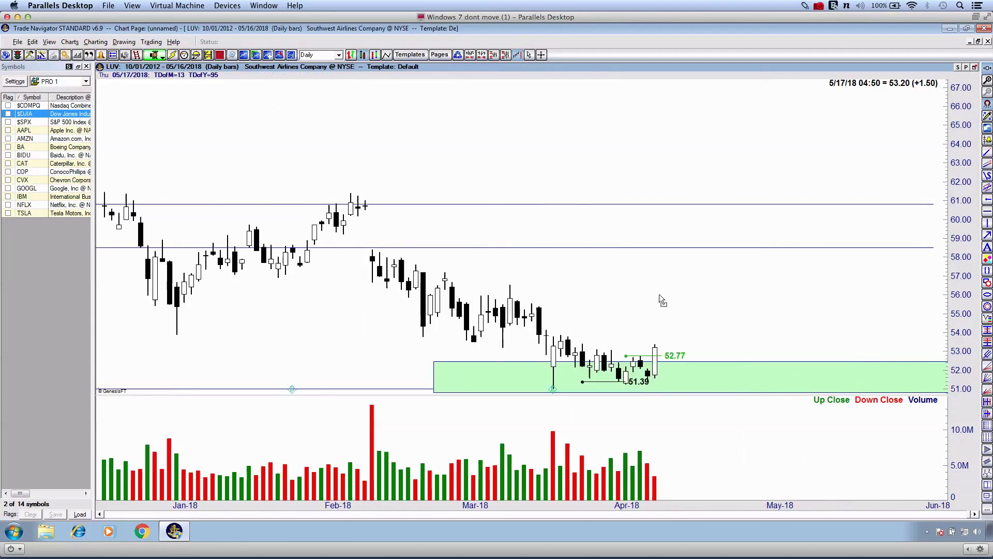
drag(630, 371, 677, 369)
drag(623, 327, 712, 328)
key(Escape)
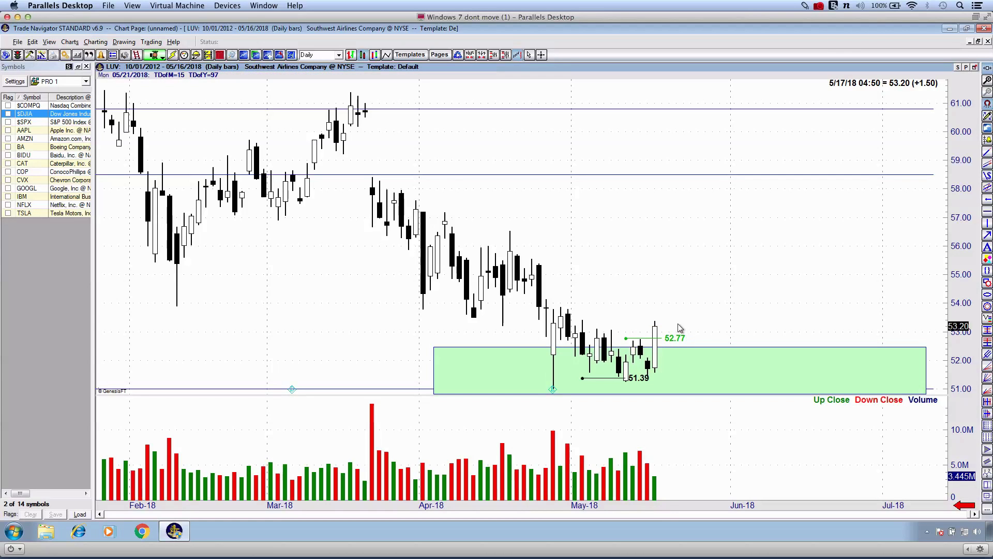
drag(632, 261, 684, 255)
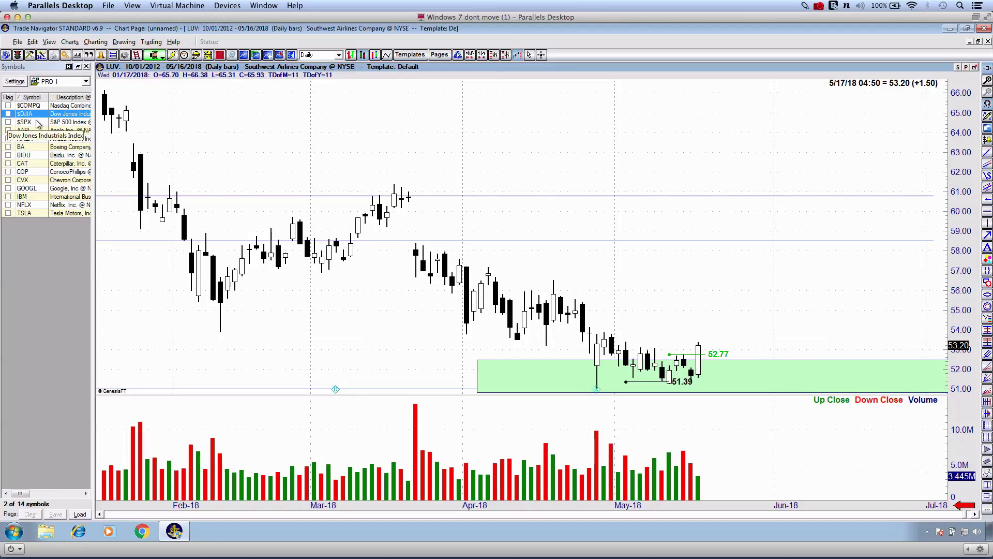
Review the Nasdaq Composite daily chart and return to the Apple (AAPL) daily chart.
click(26, 132)
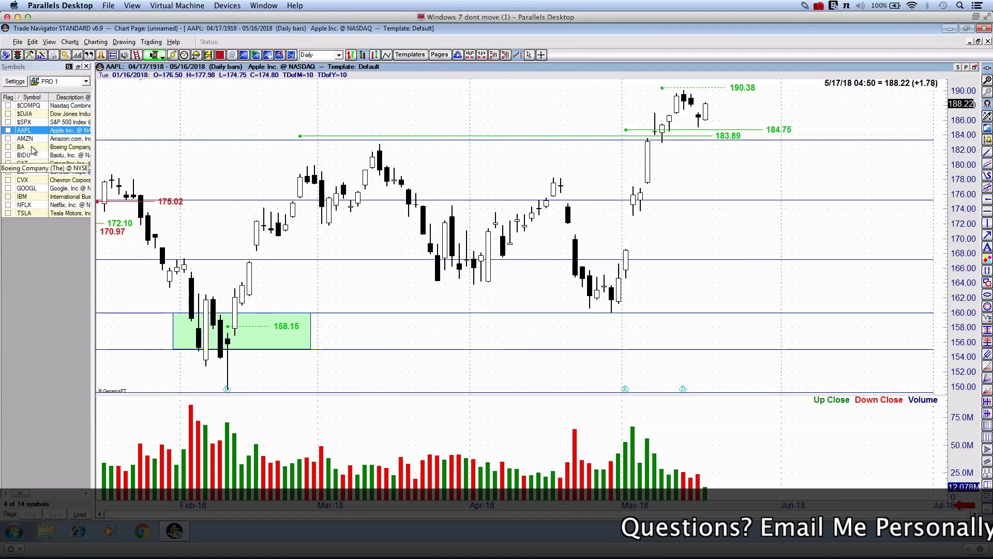
click(30, 105)
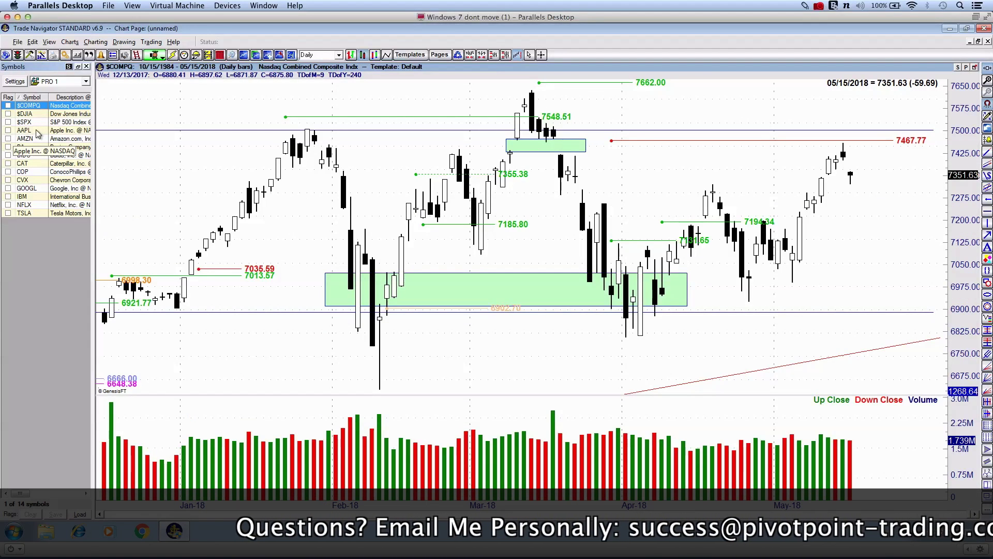
click(37, 131)
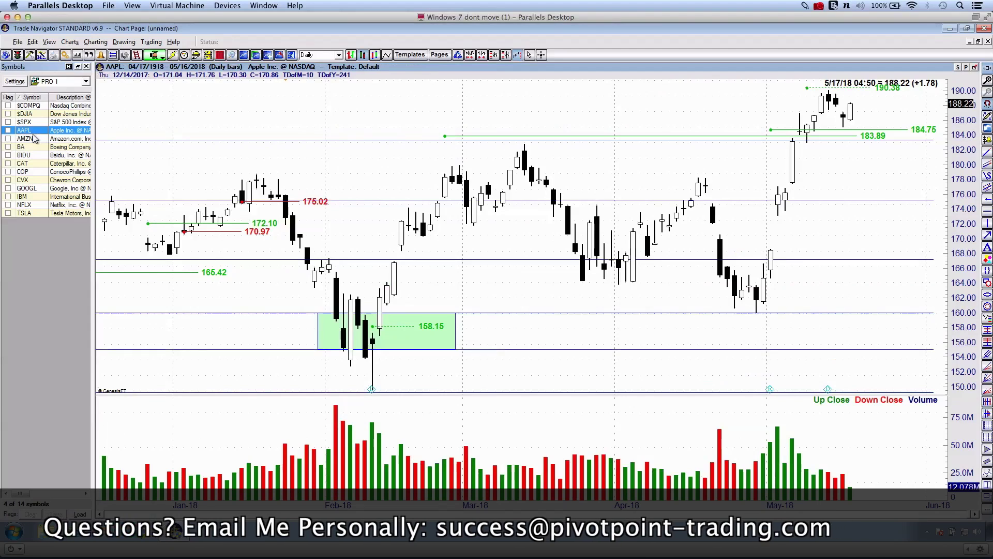
Narrow Apple's range to February through May 2018, mark the rise to the May highs in red, and clear it.
drag(576, 108, 399, 114)
key(Up)
key(Up)
key(Up)
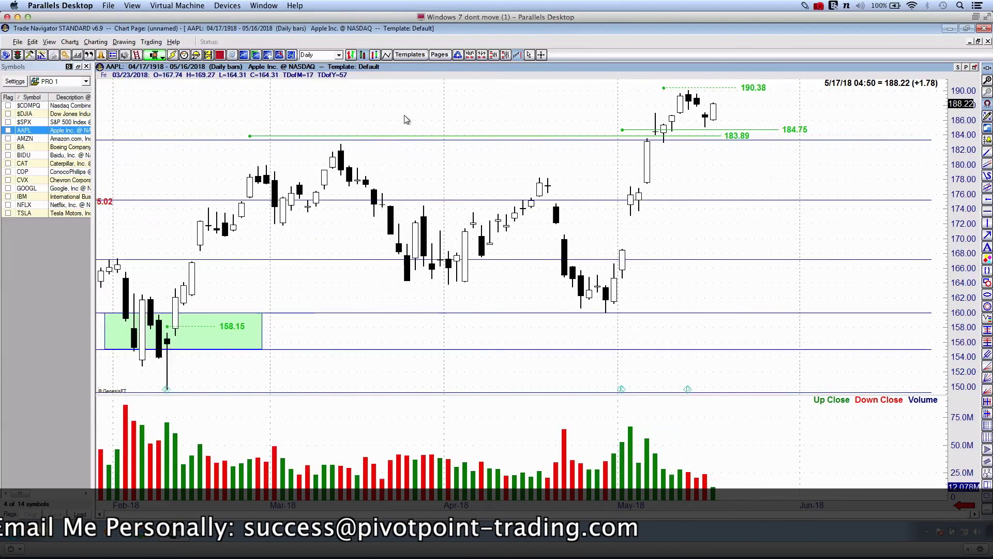
mouse_move(580, 157)
mouse_down()
mouse_move(624, 101)
mouse_move(731, 79)
mouse_up()
key(Escape)
Open the Amazon (AMZN) daily chart, mark a short red level near 1590 across the latest bars, and clear it.
click(36, 138)
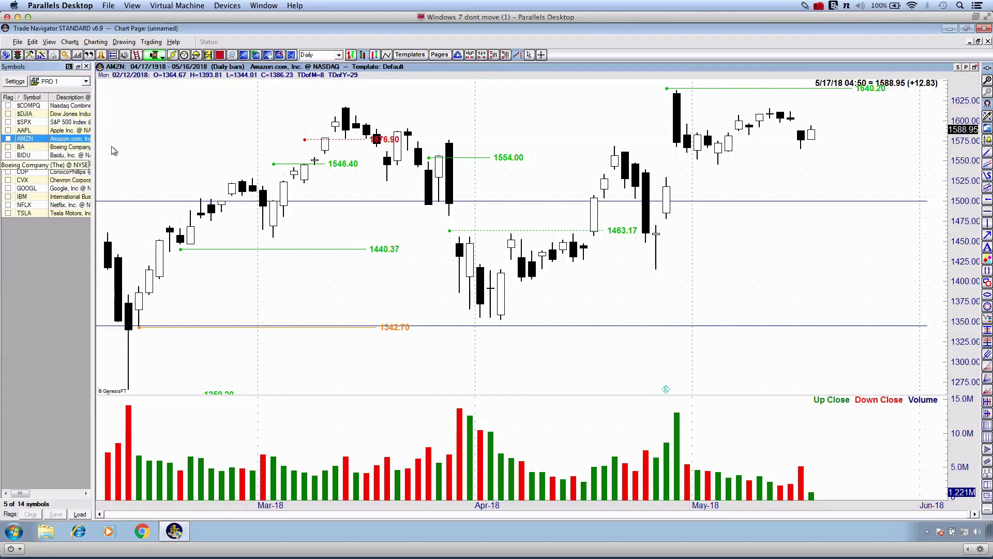
key(ctrl+2)
mouse_move(795, 126)
mouse_down()
mouse_move(788, 148)
mouse_move(797, 150)
mouse_move(831, 126)
mouse_up()
key(Escape)
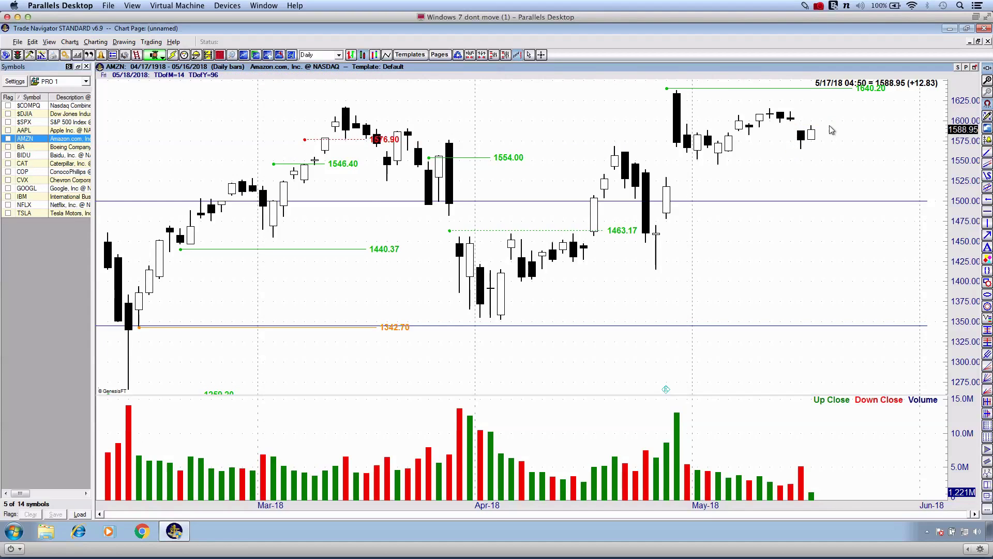
Step through the Boeing (BA) chart to the Baidu (BIDU) daily chart, and leave blank space after its latest bar.
click(39, 148)
click(37, 158)
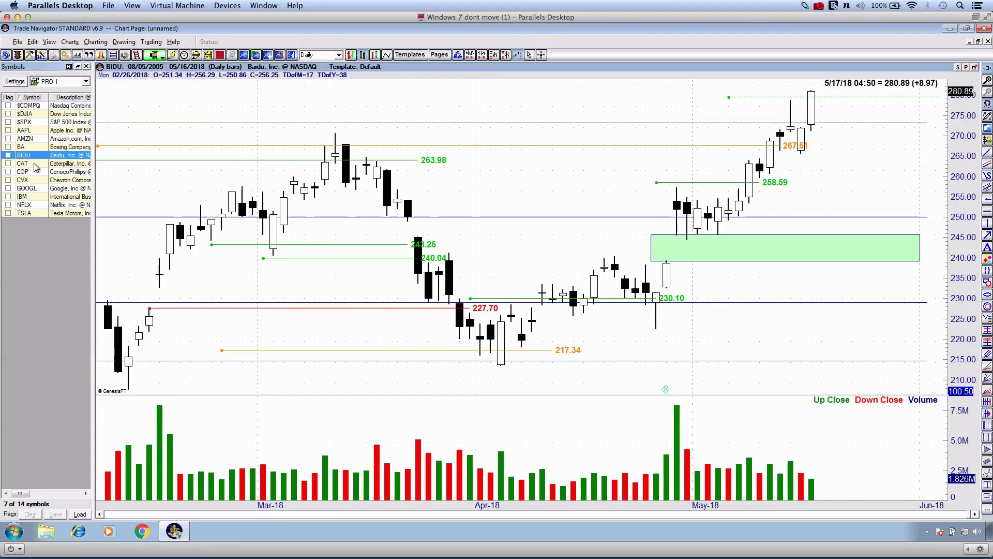
drag(544, 126, 443, 170)
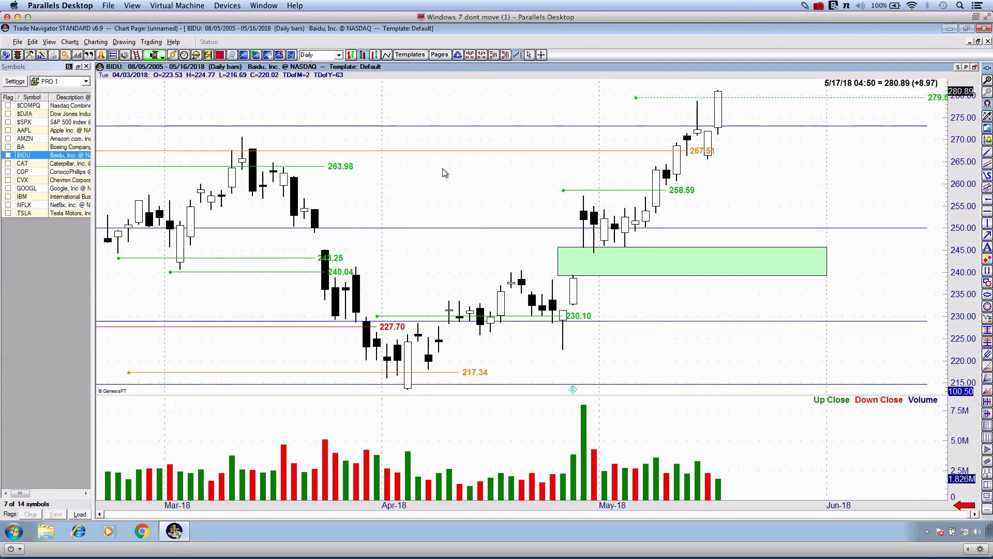
Draw red support and resistance marks around Baidu's latest May bars near the 273 level, and clear them.
key(ctrl+1)
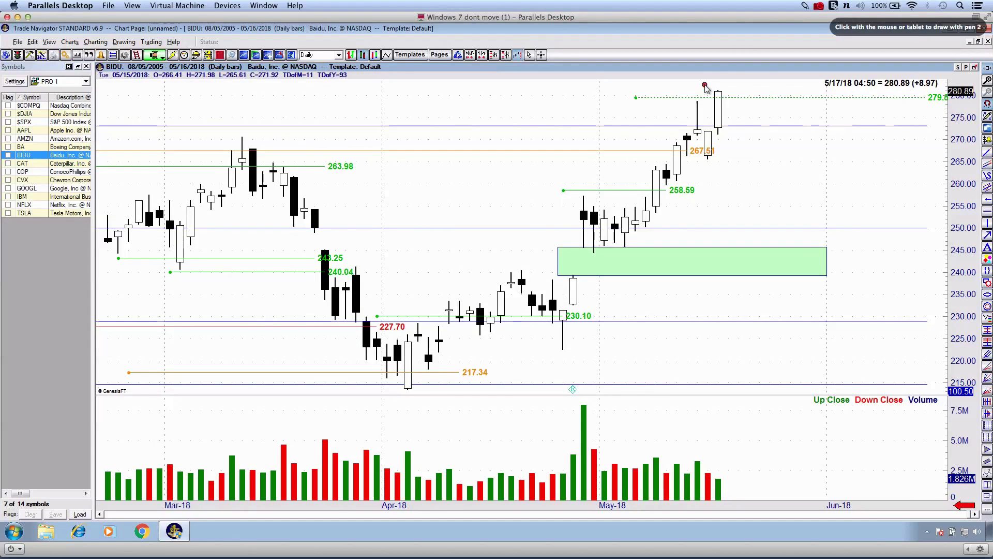
drag(683, 117, 735, 124)
drag(679, 137, 773, 131)
drag(686, 99, 727, 106)
key(Escape)
key(ctrl+1)
mouse_move(665, 127)
mouse_down()
mouse_move(689, 124)
mouse_move(667, 132)
mouse_up()
key(Escape)
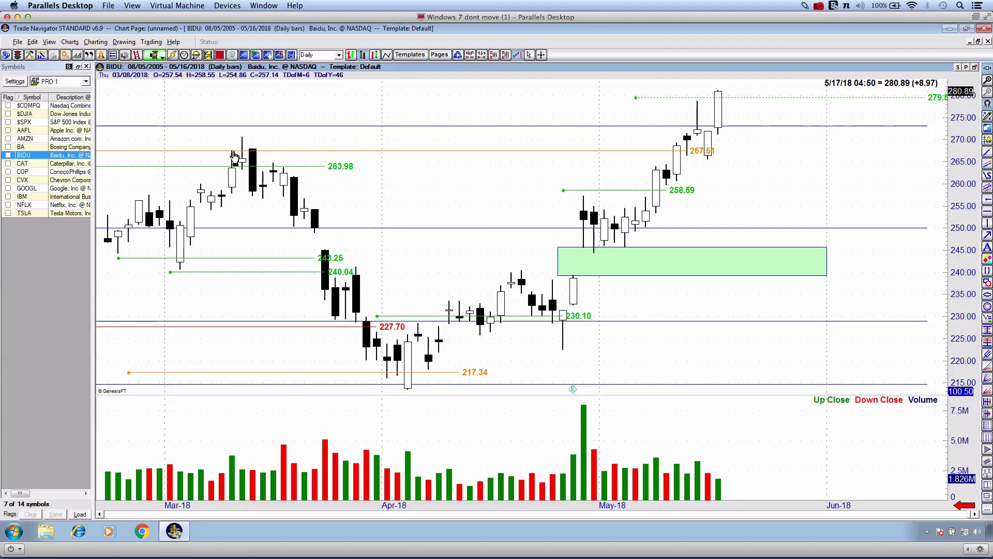
Sketch a peak and pullback above a red support line near 273 on Baidu, add an upward path, and clear them.
drag(687, 118, 749, 107)
drag(673, 133, 780, 123)
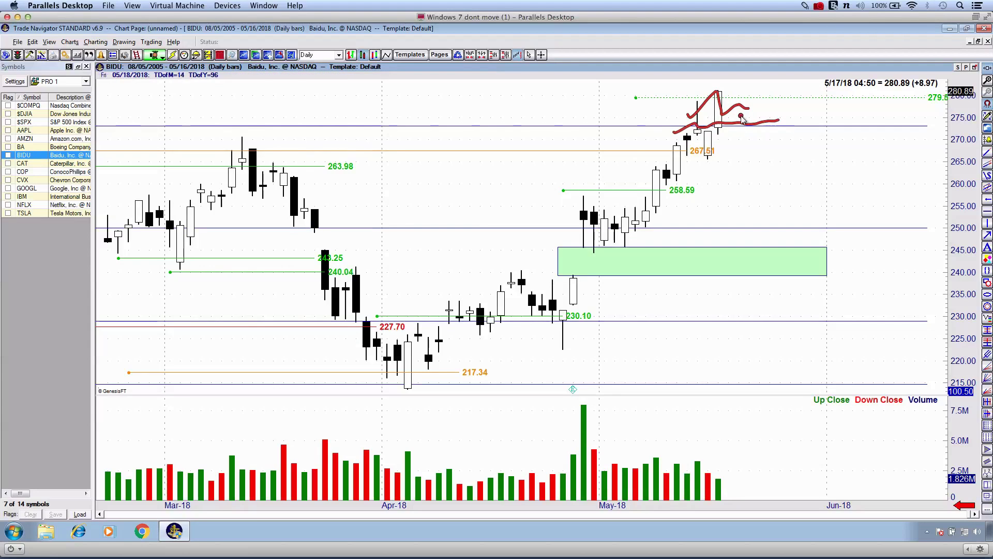
mouse_move(699, 125)
mouse_down()
mouse_move(758, 122)
mouse_move(799, 76)
mouse_up()
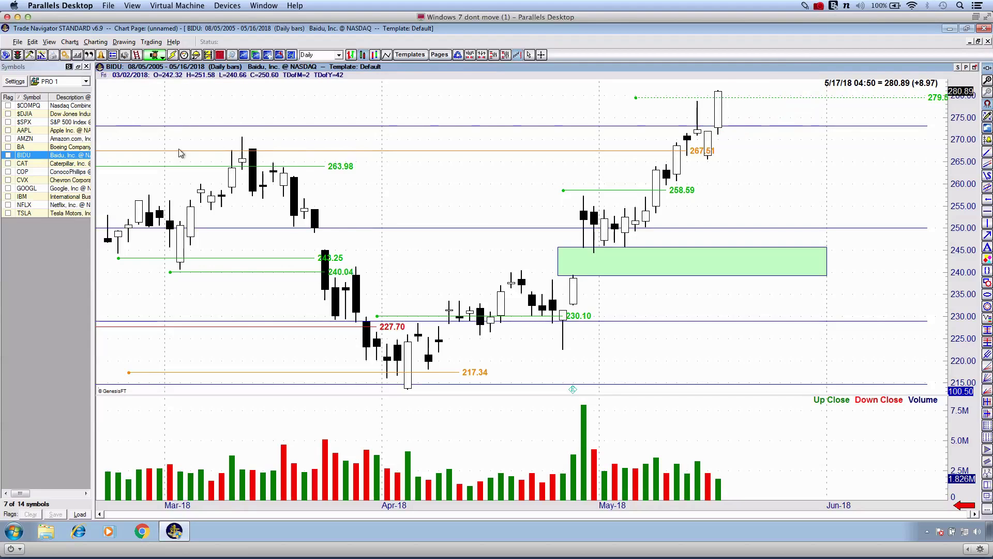
Open the Caterpillar (CAT) daily chart, leave blank space after the latest bar, and mark the last May bars near 153 in red.
click(39, 166)
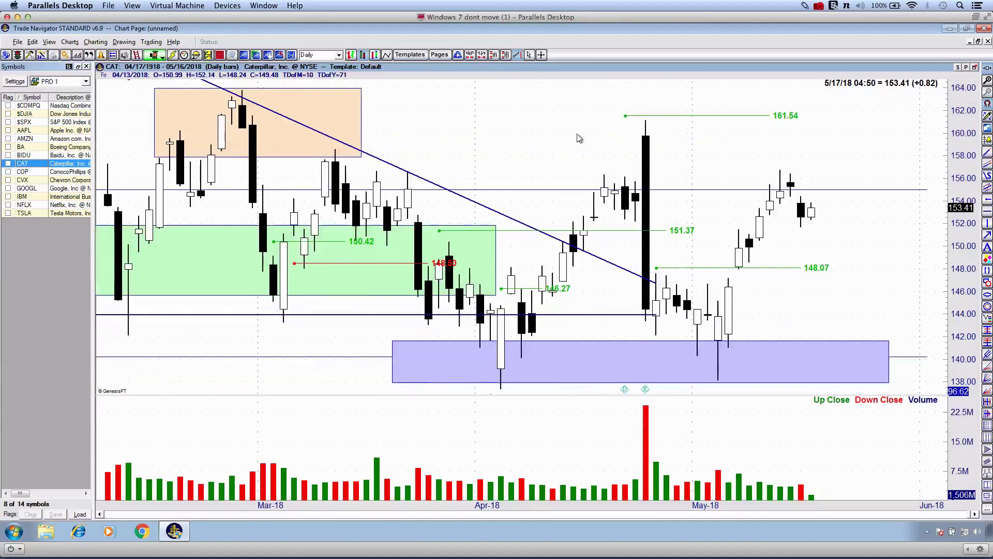
drag(572, 149, 461, 151)
mouse_move(662, 208)
mouse_down()
mouse_move(686, 177)
mouse_move(712, 216)
mouse_up()
drag(693, 215, 721, 199)
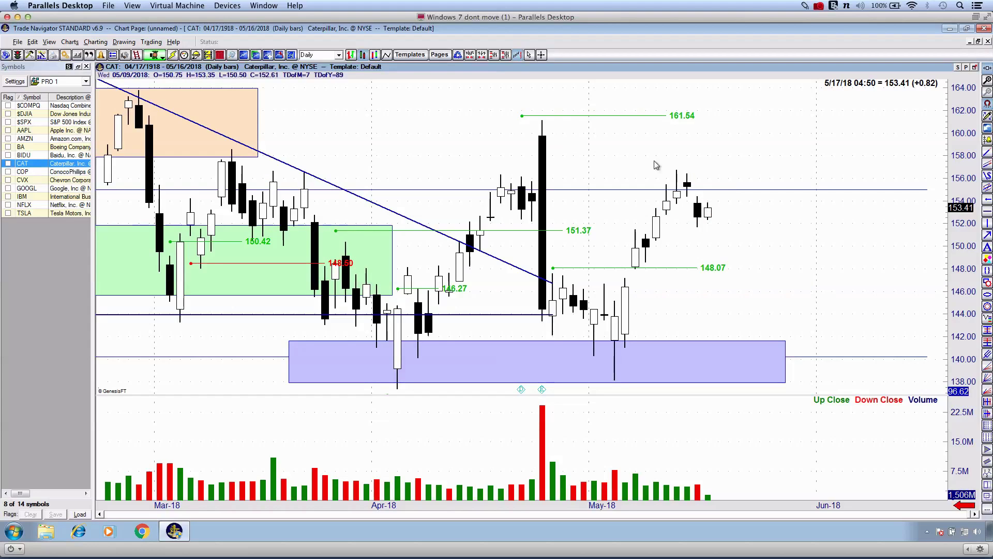
Underline Caterpillar's 148.07 level in red and draw an arrow to the May high near 156.
drag(603, 268, 816, 273)
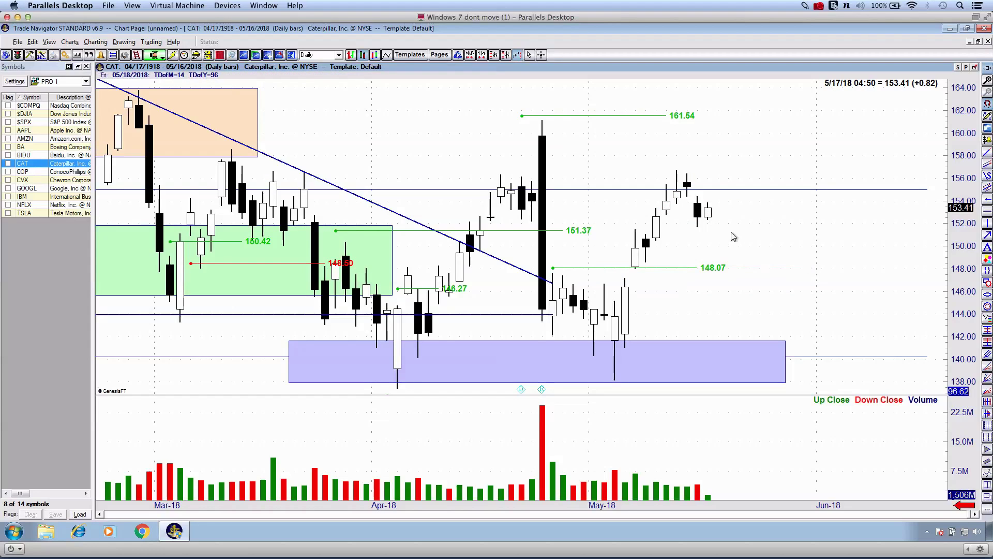
drag(601, 253, 740, 266)
mouse_move(749, 135)
mouse_down()
mouse_move(678, 182)
mouse_move(699, 185)
mouse_up()
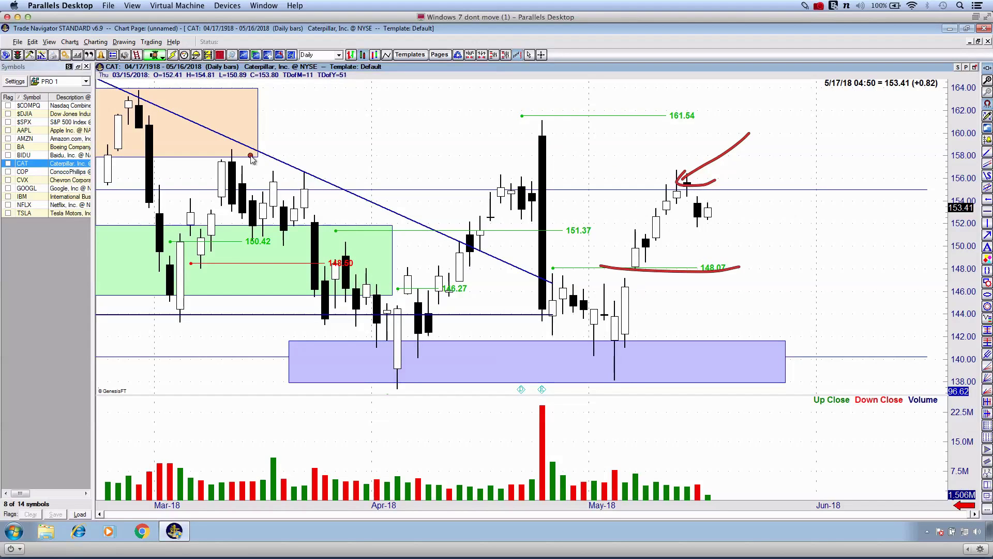
Open the ConocoPhillips (COP) daily chart, mark the May bars above 67.89 in red, and trace the earlier April rally.
key(Down)
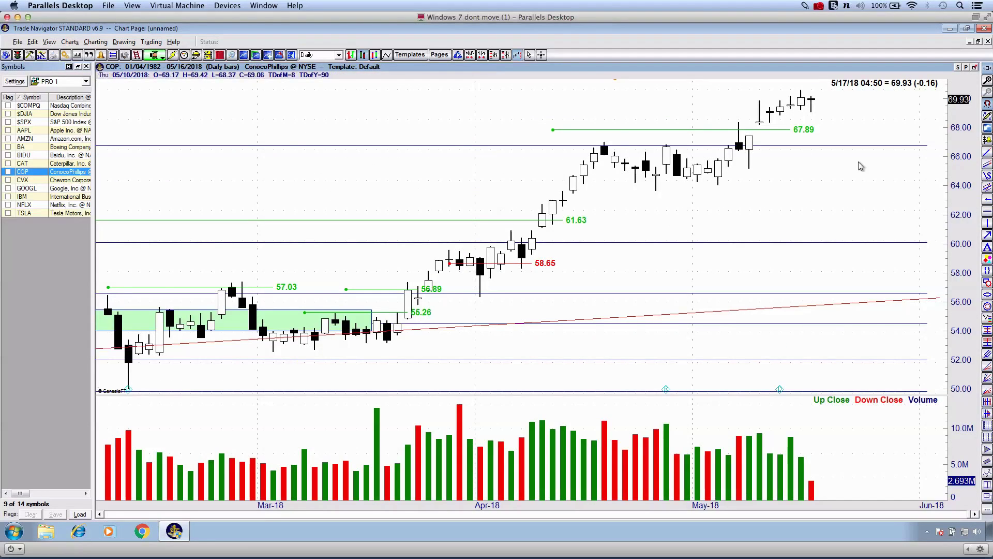
drag(847, 195, 643, 186)
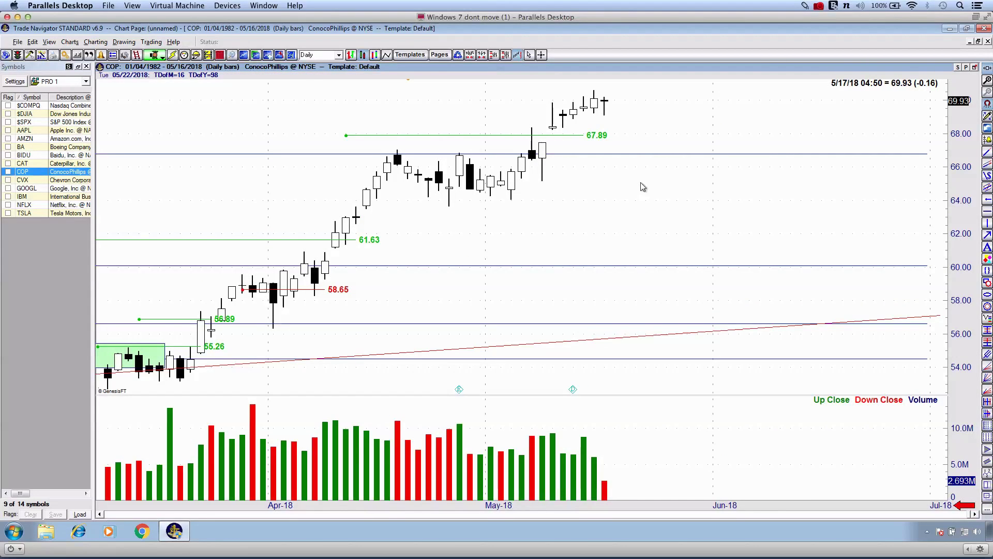
drag(540, 149, 605, 106)
mouse_move(554, 124)
mouse_down()
mouse_move(639, 87)
mouse_move(613, 144)
mouse_up()
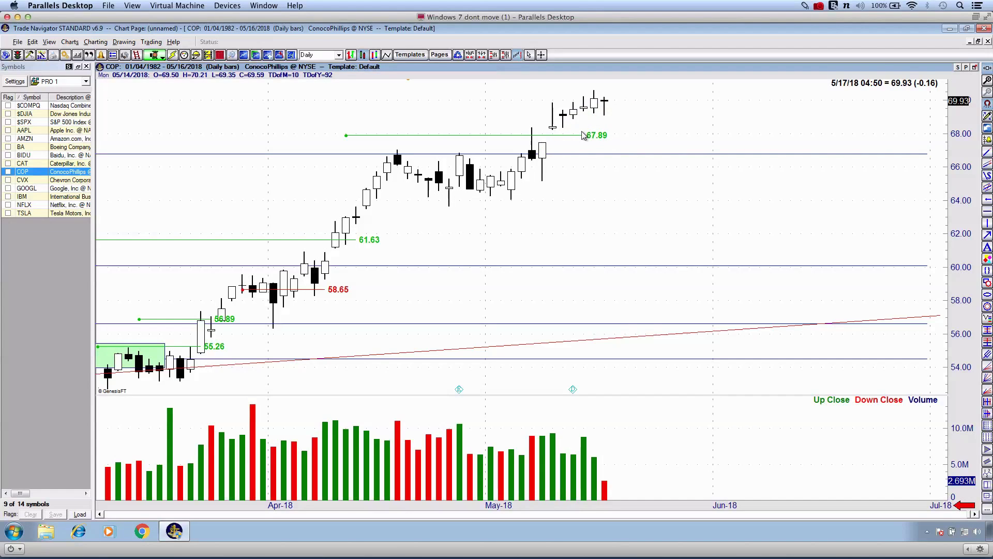
mouse_move(559, 124)
mouse_down()
mouse_move(616, 95)
mouse_move(602, 122)
mouse_up()
drag(258, 282, 410, 181)
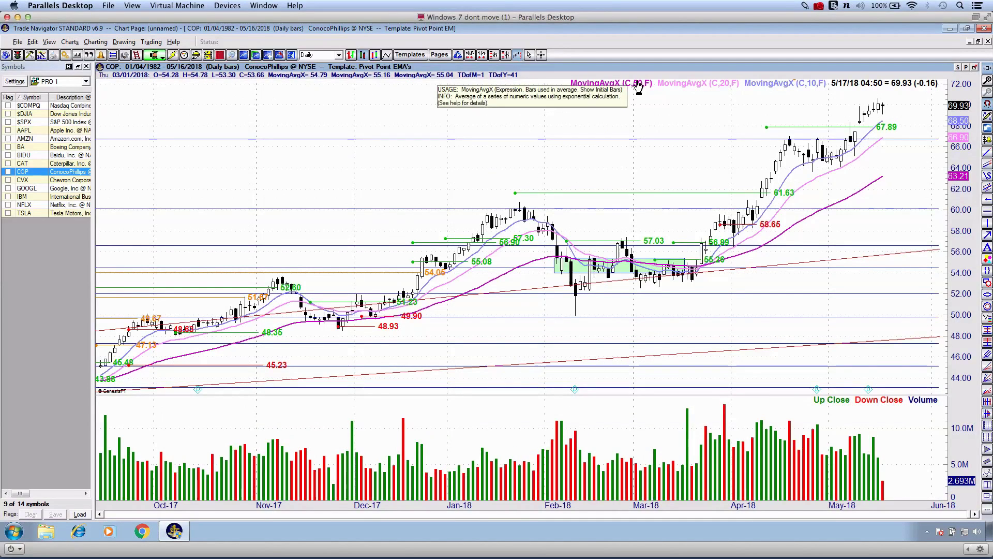
Open the Chevron (CVX) daily chart, leave blank space after the latest bar, underline below Chevron in the symbol list, and clear the mark.
click(24, 180)
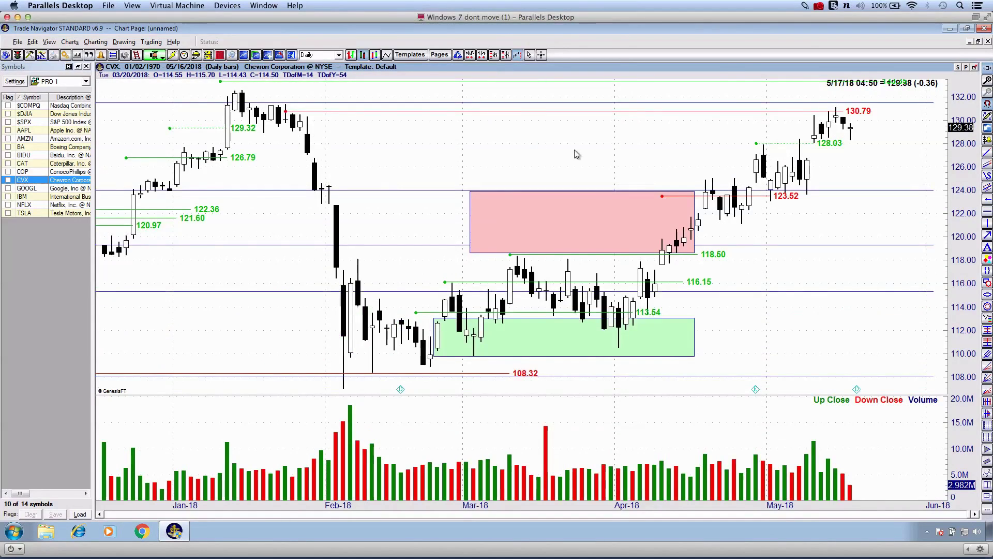
drag(576, 154, 386, 162)
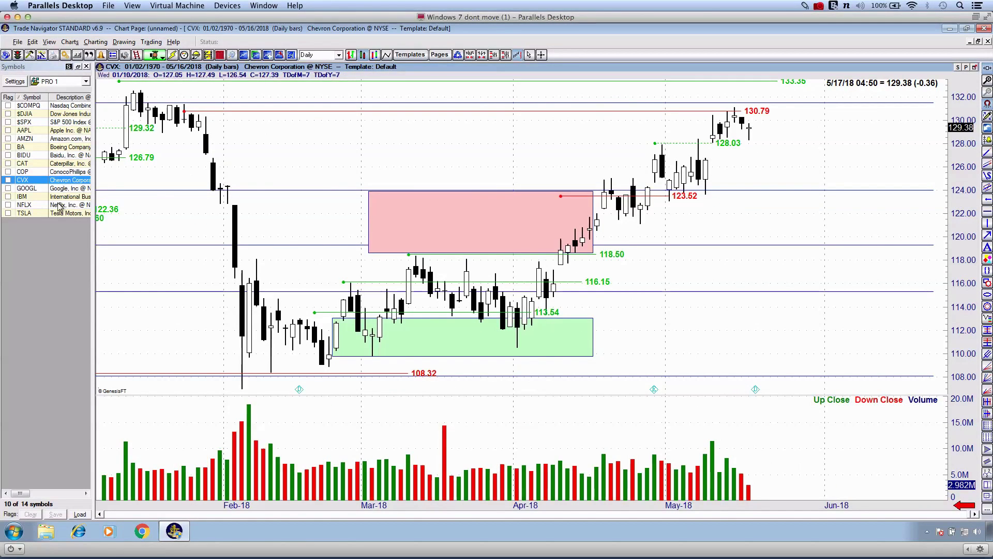
drag(3, 190, 81, 191)
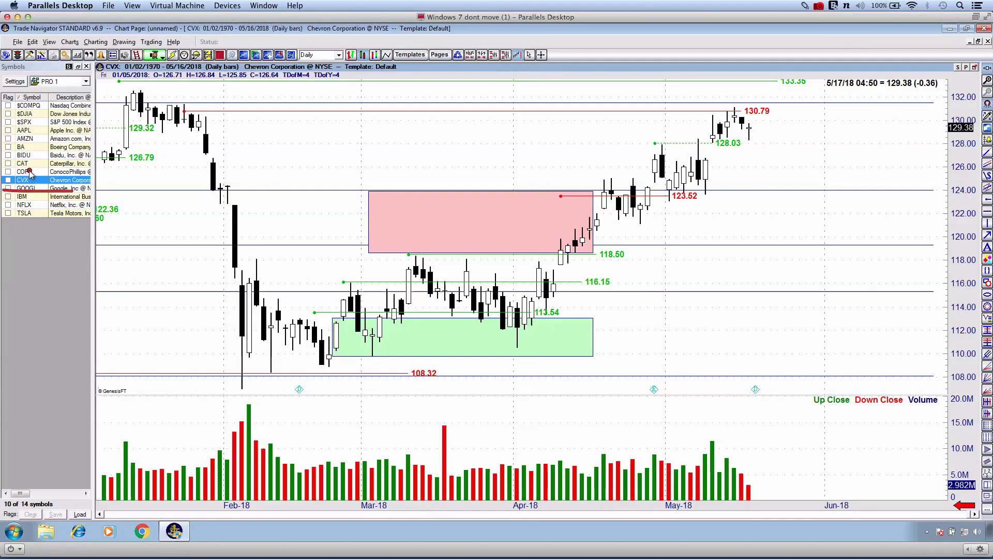
key(Escape)
Go back to the Baidu (BIDU) daily chart and underline the Chevron row of the symbol list in red.
click(31, 172)
click(37, 156)
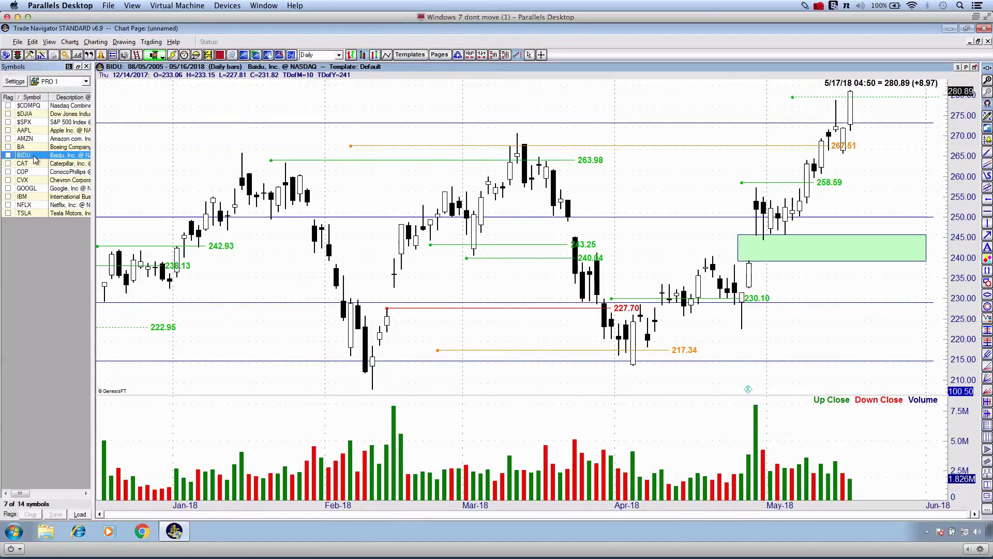
drag(5, 184, 57, 184)
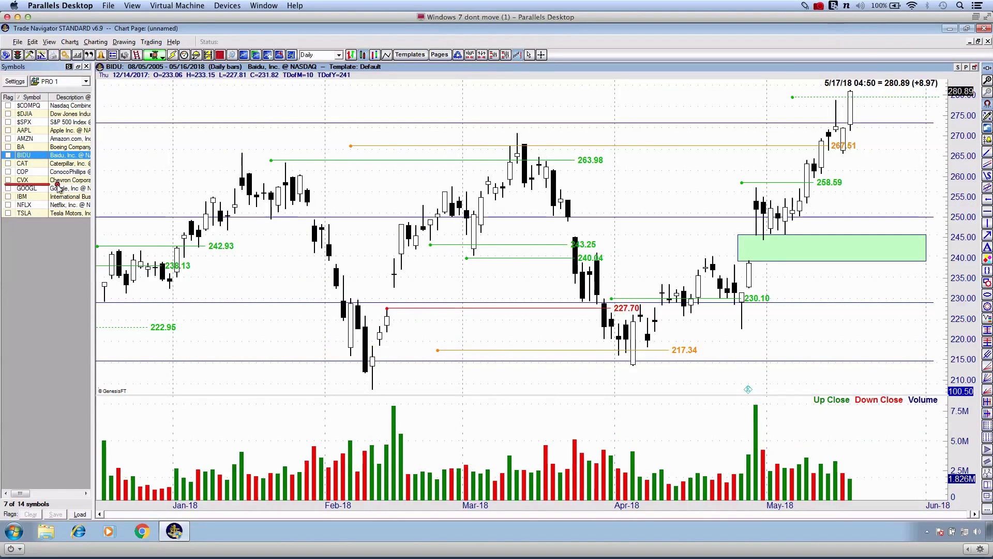
Reopen the Chevron daily chart with blank space after the latest bar, mark the May highs near 130.79, and clear the mark.
click(26, 180)
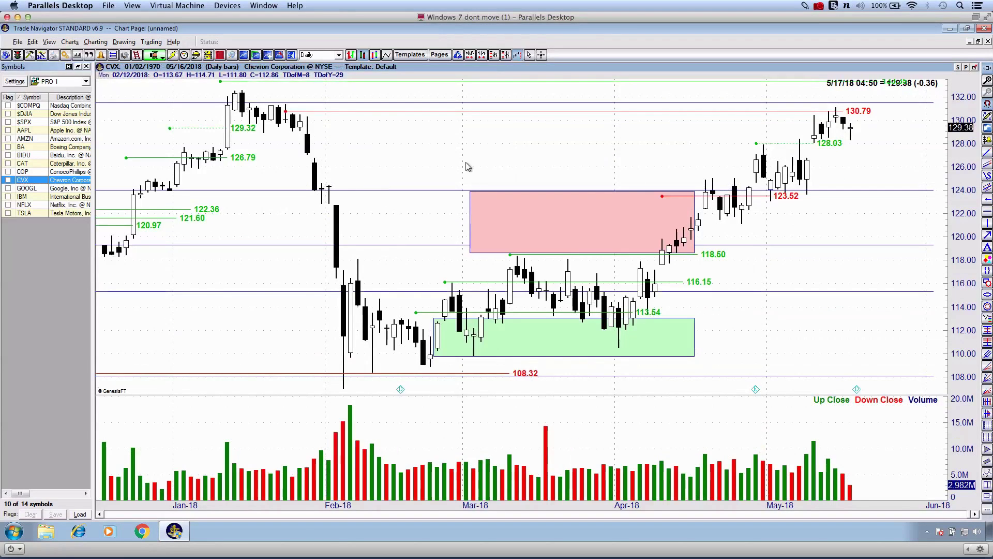
drag(525, 135, 448, 144)
key(ctrl+2)
mouse_move(672, 97)
mouse_down()
mouse_move(598, 109)
mouse_move(652, 88)
mouse_up()
key(Escape)
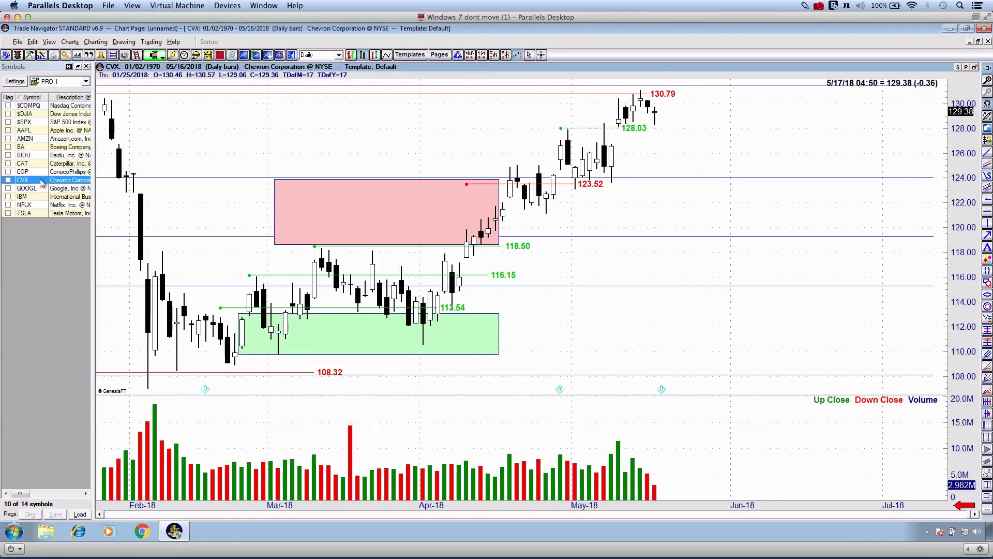
Open the Google (GOOGL) daily chart with room after the latest bar and draw short red lines at the last bars' high and low.
click(44, 189)
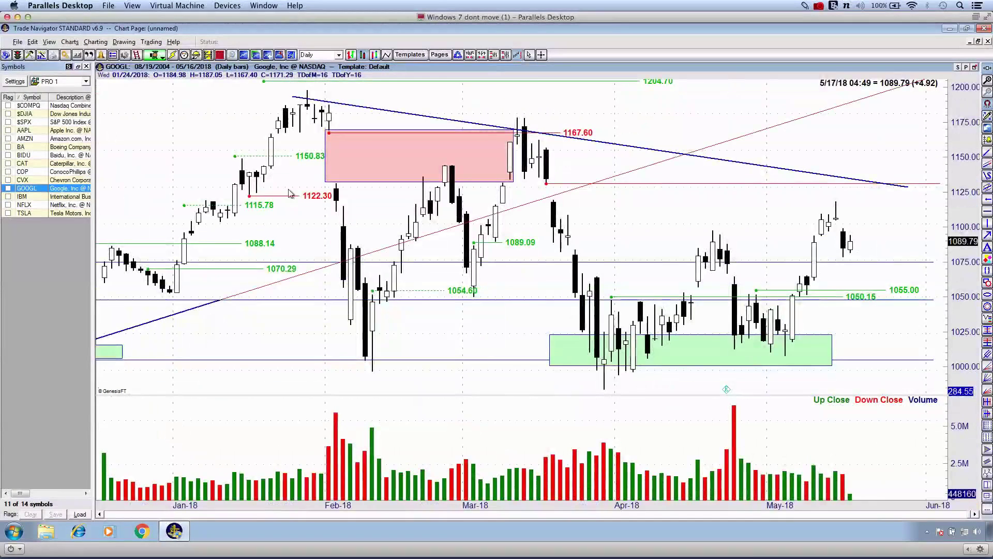
drag(690, 115, 459, 129)
key(ctrl+2)
drag(887, 95, 958, 93)
drag(679, 252, 759, 236)
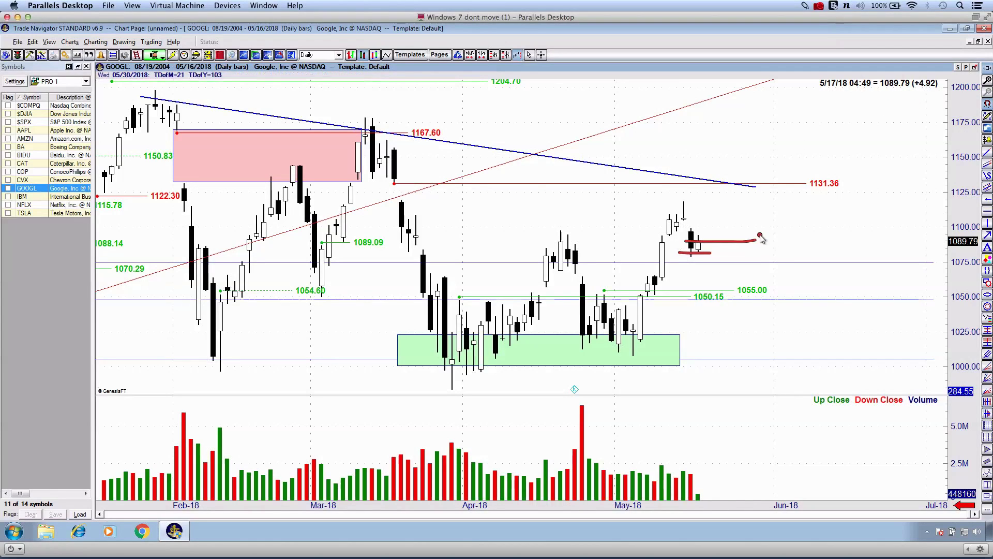
Mark Google's support near 1070 and the 1075 level across the April bars in red, and clear the drawings.
drag(658, 269, 743, 268)
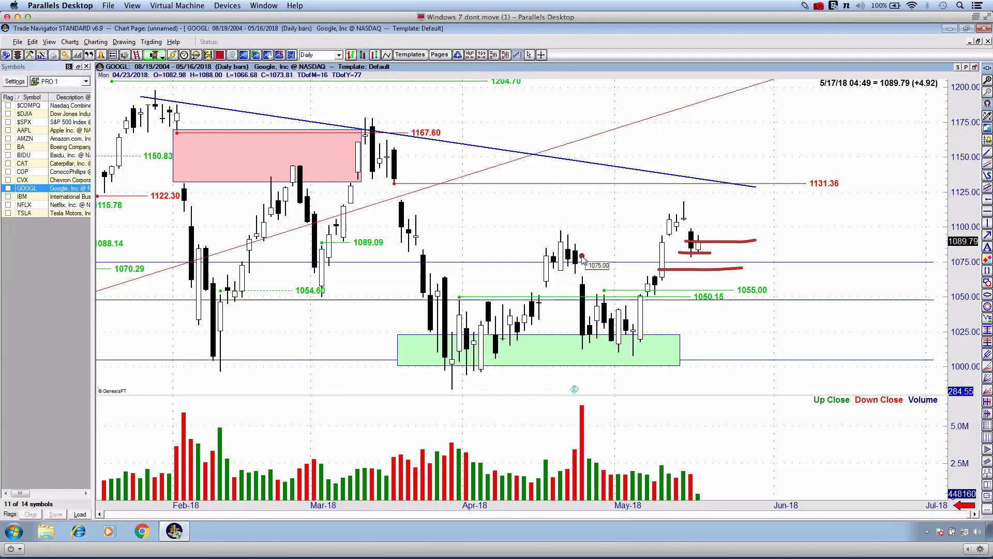
mouse_move(521, 268)
mouse_down()
mouse_move(596, 264)
mouse_move(537, 267)
mouse_up()
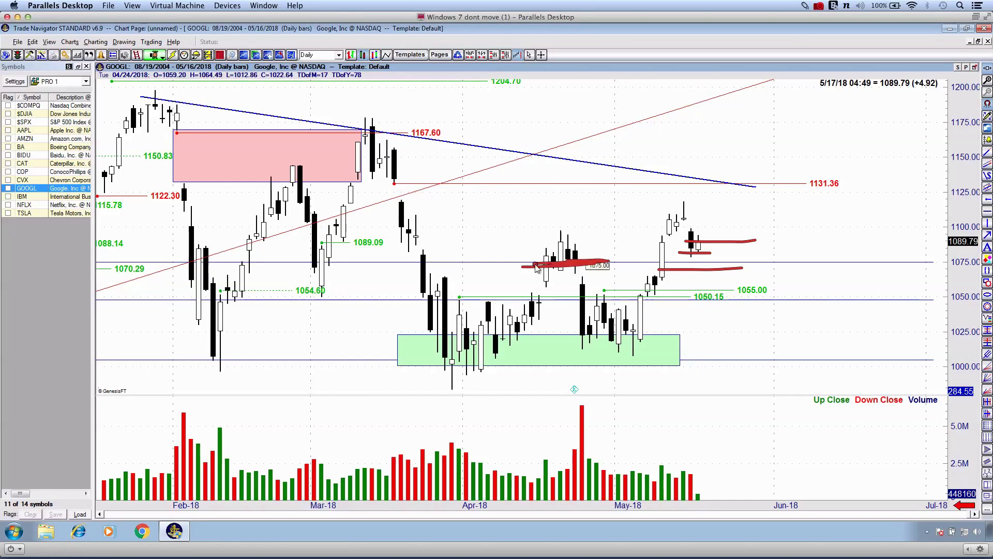
key(3)
drag(691, 262, 725, 266)
mouse_move(840, 176)
mouse_down()
mouse_move(787, 162)
mouse_move(802, 172)
mouse_up()
key(Escape)
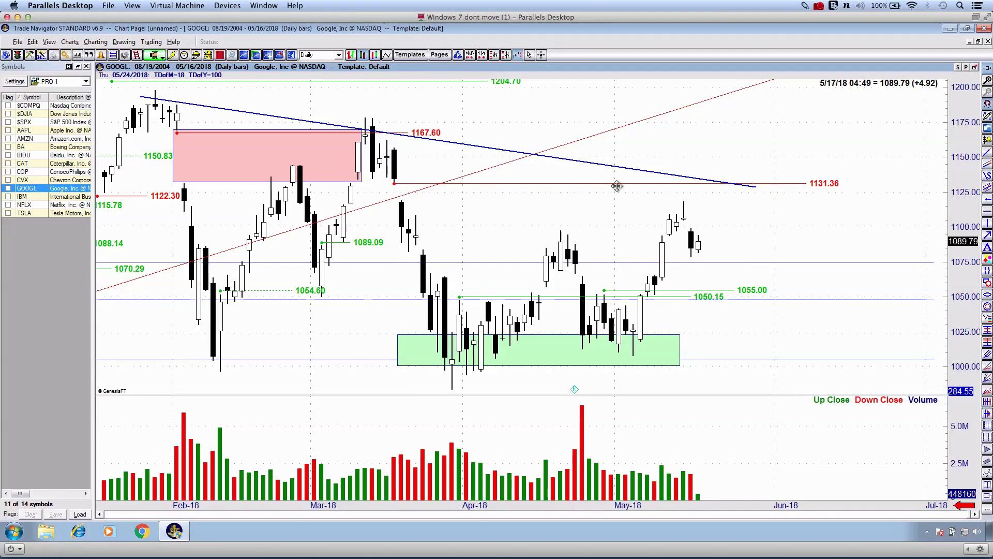
Leave more blank space after Google's latest bar, draw a vertical red stroke down from just below the 1050 level, and clear it.
drag(777, 141, 625, 163)
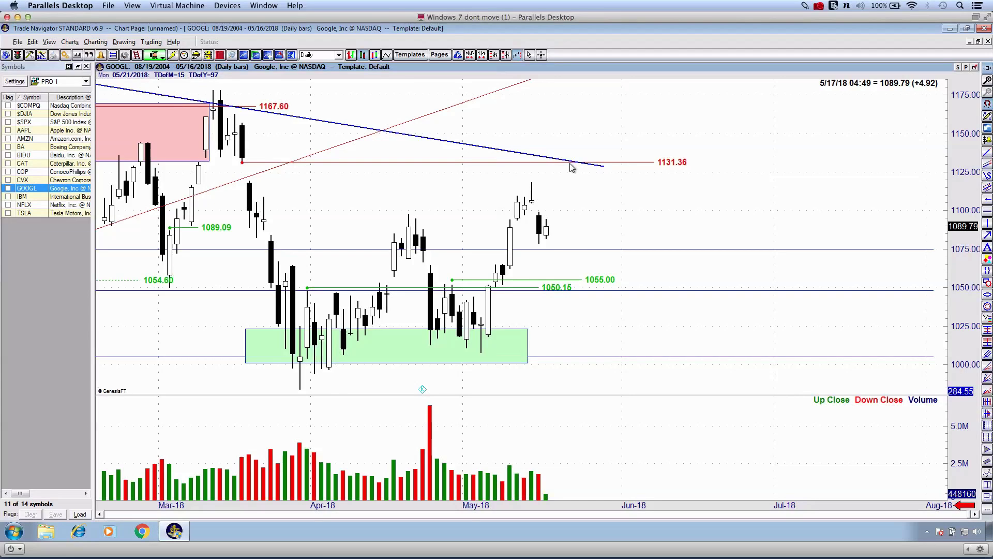
key(ctrl+2)
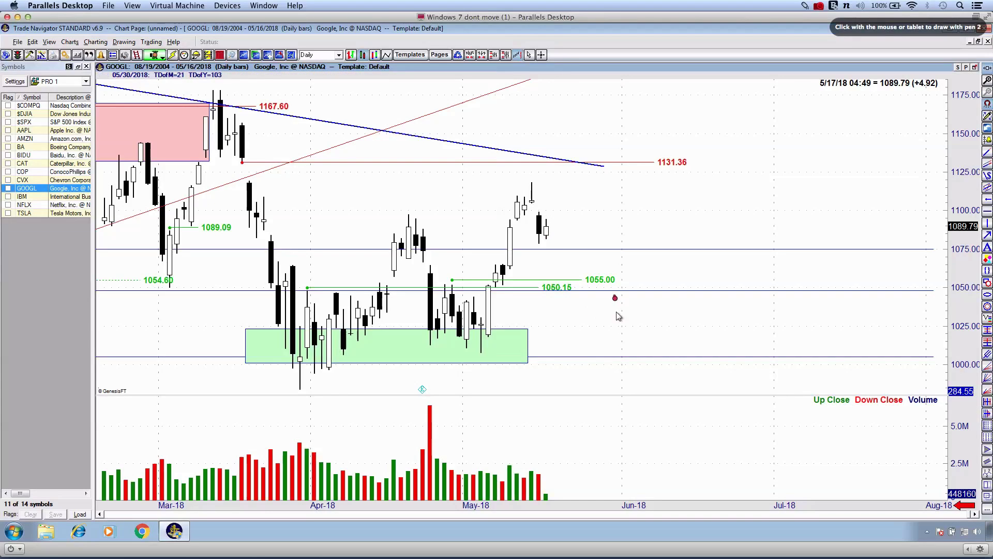
drag(614, 296, 615, 427)
key(Escape)
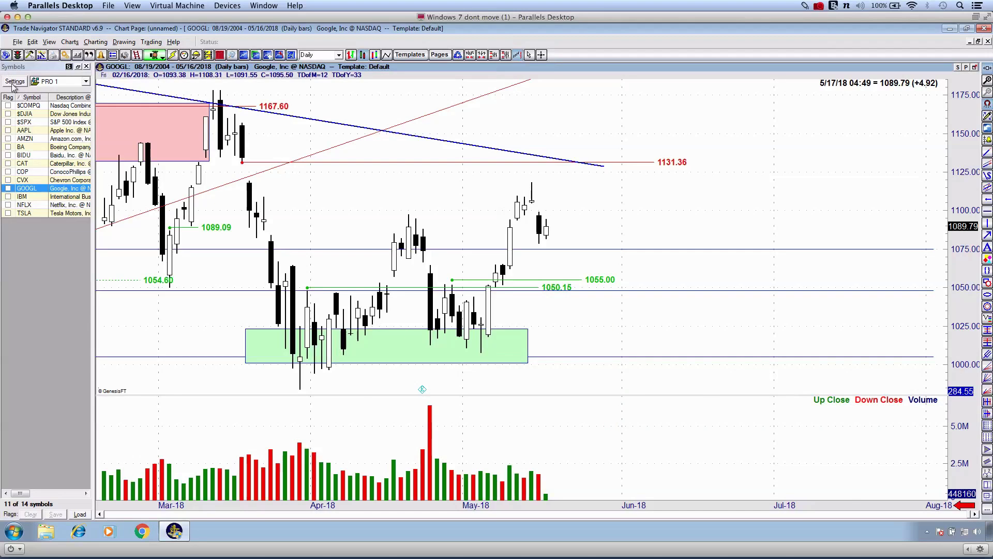
Open the IBM daily chart, sketch in red from the 150 level down toward 144.71, and clear the sketch.
click(34, 196)
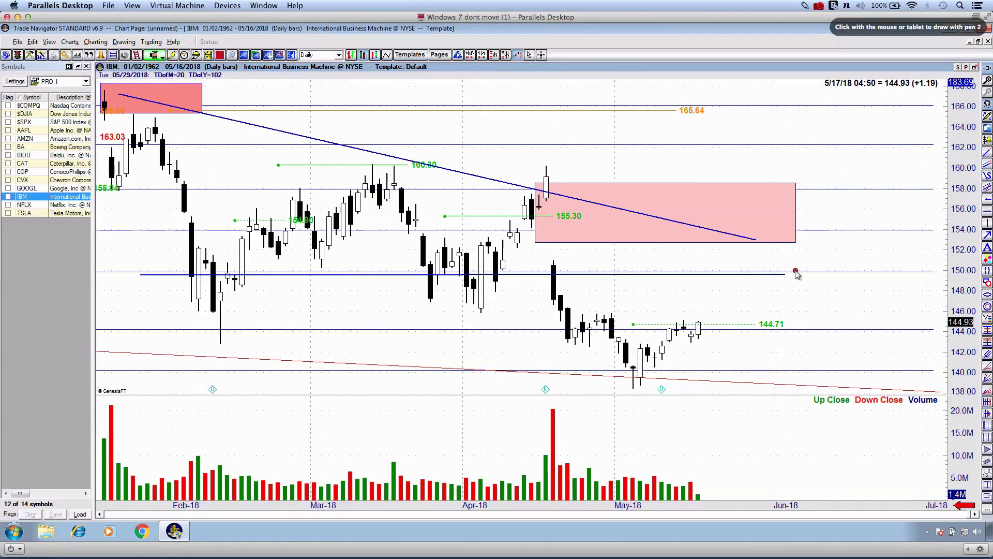
drag(795, 270, 772, 320)
key(Escape)
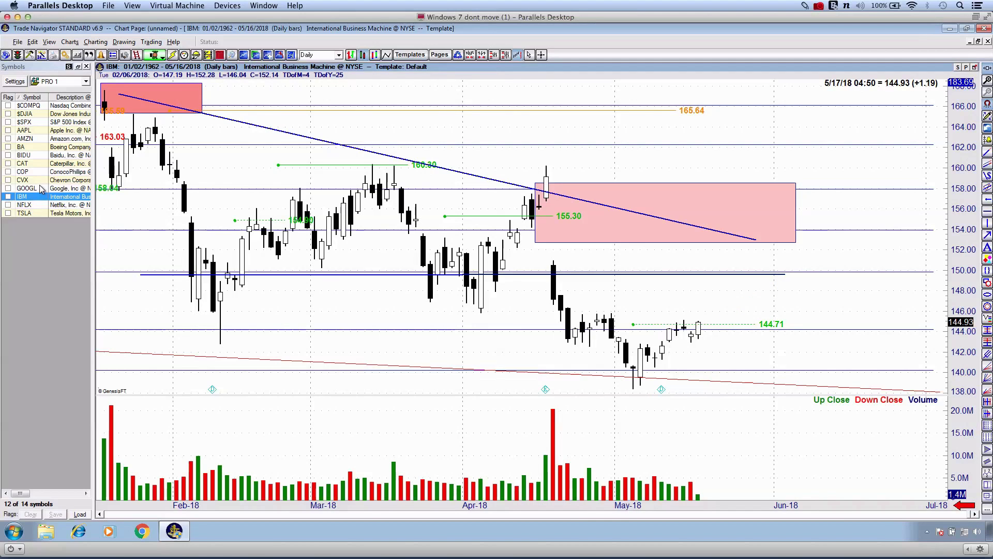
Open the Netflix (NFLX) daily chart, draw a rising red line under the April-May lows and a flat one across the highs, and clear them.
click(34, 204)
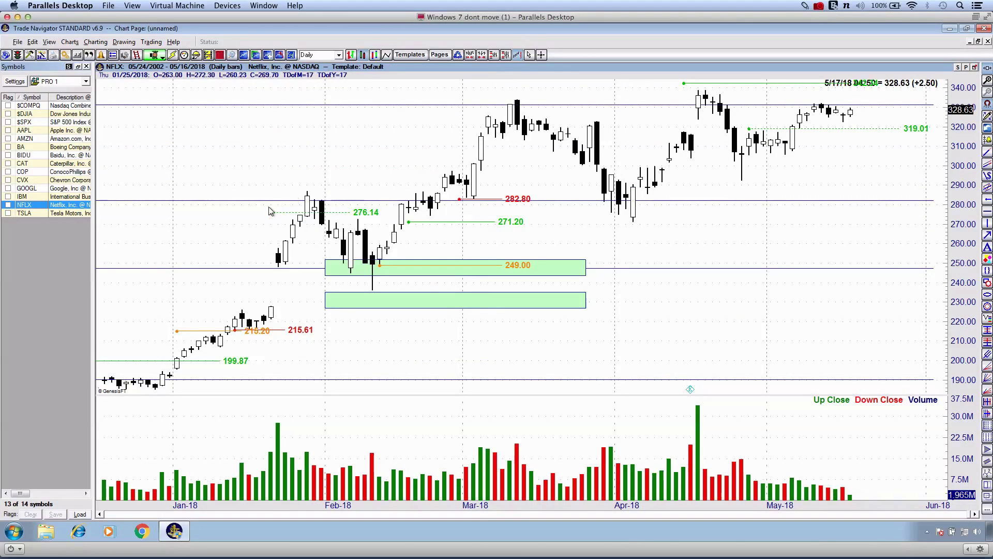
mouse_move(782, 158)
mouse_down()
mouse_move(675, 147)
mouse_move(707, 122)
mouse_up()
key(ctrl+2)
drag(485, 233, 743, 116)
drag(335, 106, 727, 104)
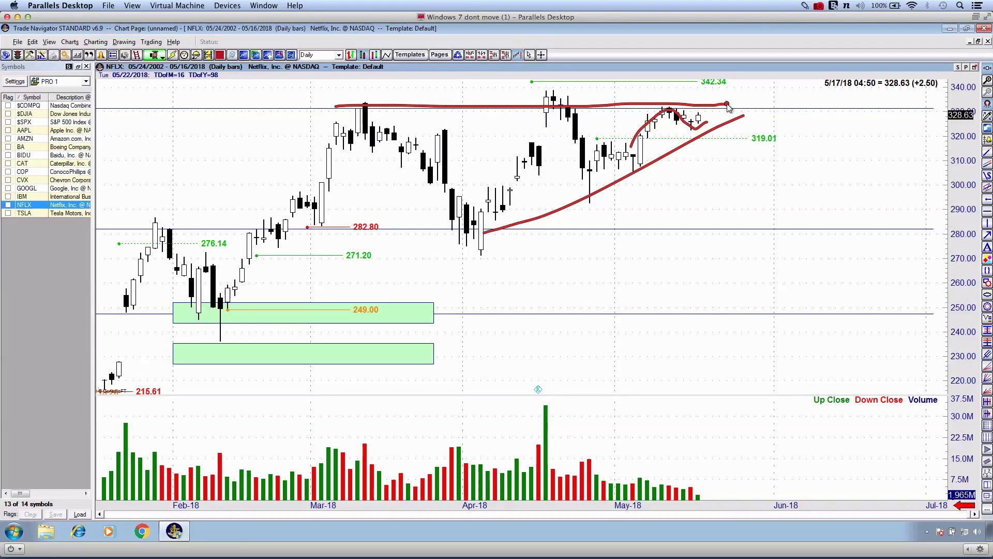
key(Escape)
Apply the Pivot Point EMA's template to Netflix, leave blank space after the latest bar, mark the May bars in red, and clear the mark.
key(ctrl+e)
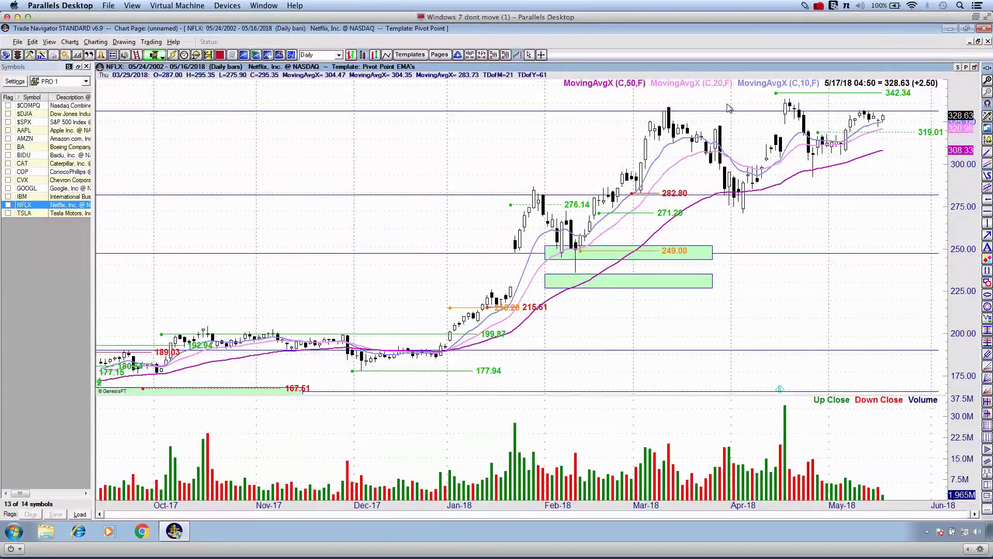
drag(753, 124, 530, 146)
key(ctrl+2)
drag(612, 145, 676, 109)
key(Escape)
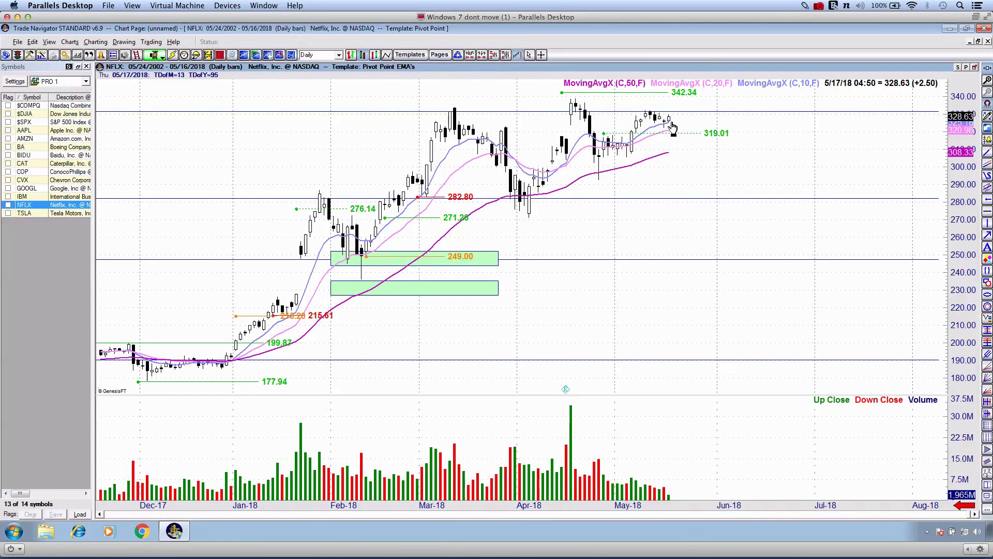
Enlarge Netflix's recent bars, box the pullback at the 10-period average, draw a red arrow up past 342.34, and clear the drawings.
scroll(672, 123, up, 8)
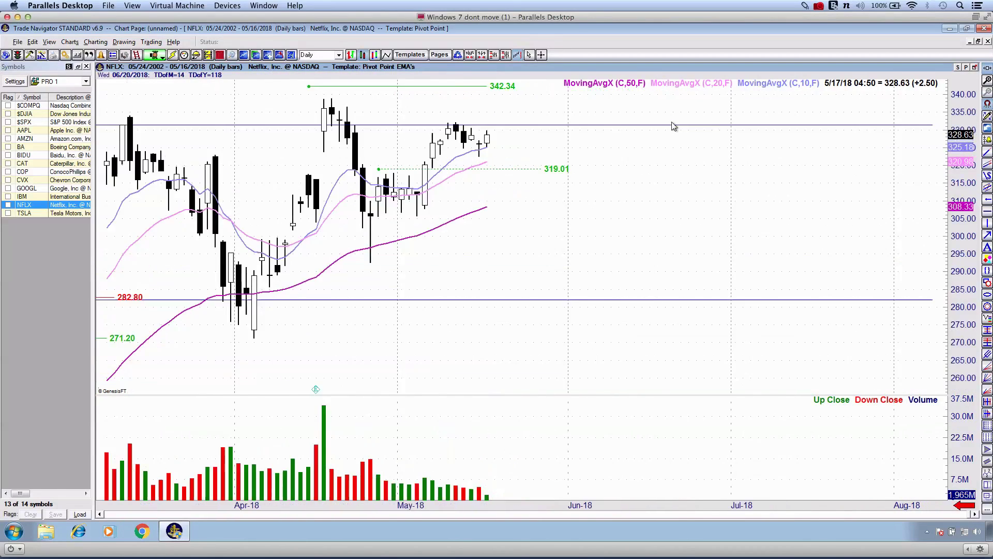
key(ctrl+2)
mouse_move(418, 154)
mouse_down()
mouse_move(416, 167)
mouse_move(518, 94)
mouse_move(526, 137)
mouse_up()
key(Escape)
key(ctrl+2)
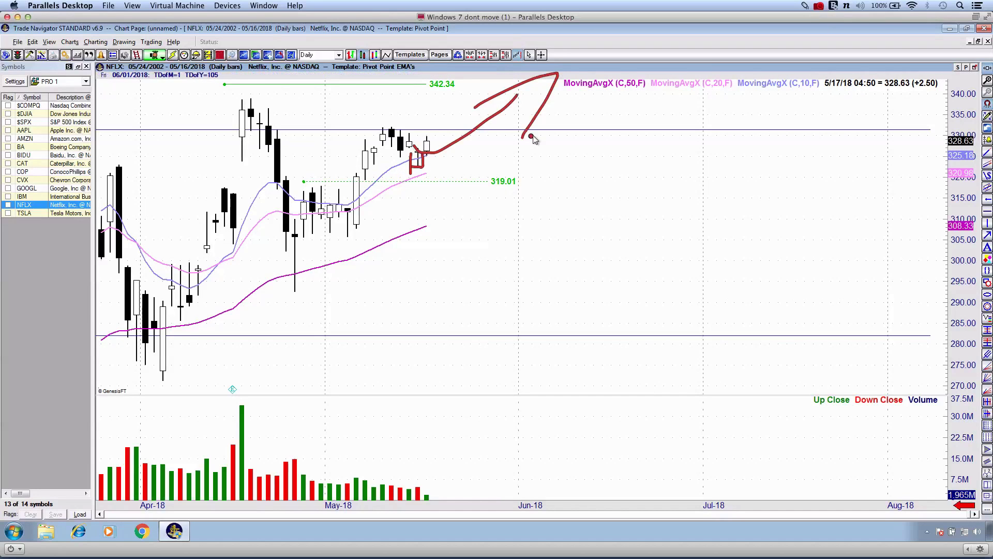
key(Escape)
Open the Tesla (TSLA) daily chart, apply the Default template, and enlarge the March to May bars.
click(23, 213)
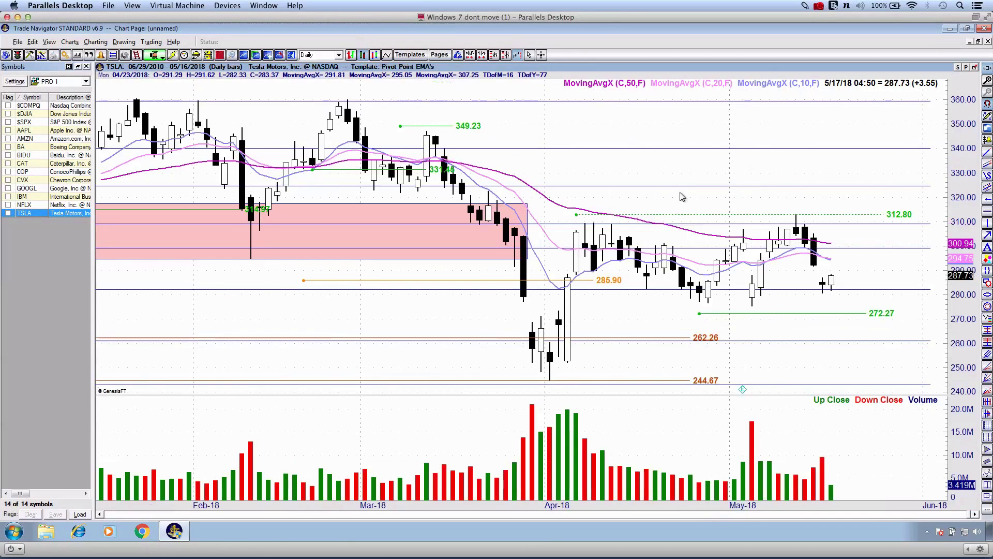
key(ctrl+d)
key(Up)
key(Up)
key(Up)
key(Up)
key(Up)
key(Up)
key(Up)
key(Up)
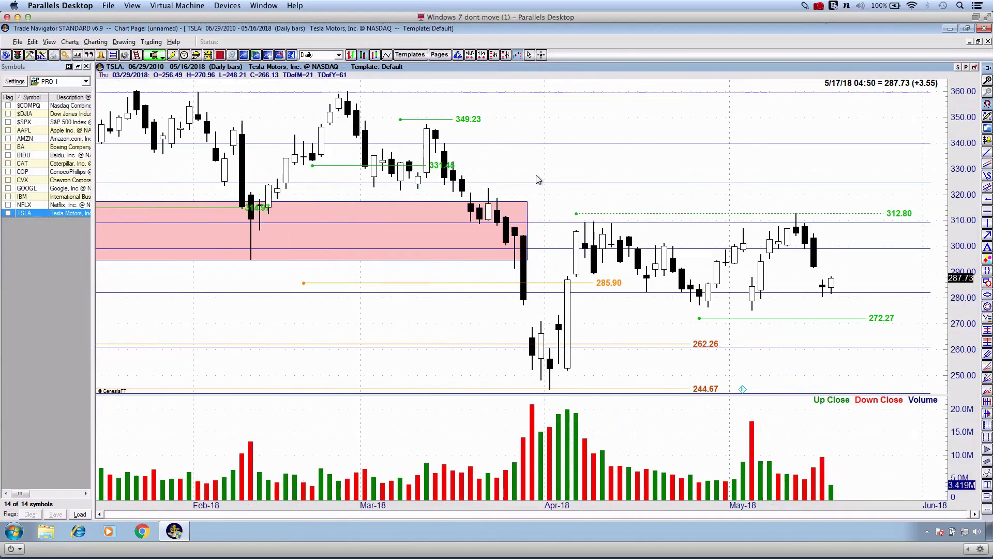
scroll(716, 322, up, 1)
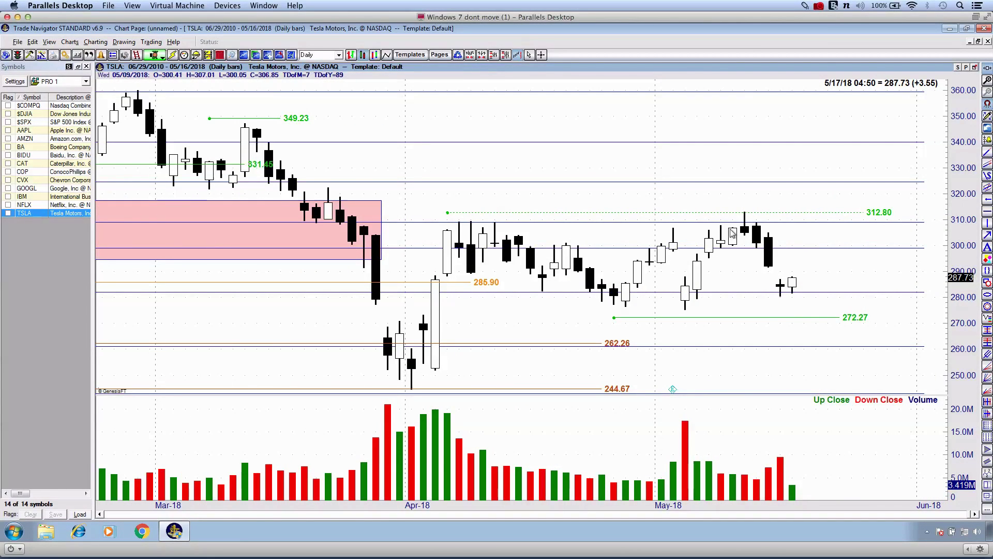
Trace Tesla's May peak and drop in green, with a support line under the latest lows near 281.
drag(634, 226, 837, 231)
drag(574, 293, 846, 297)
mouse_move(701, 251)
mouse_down()
mouse_move(731, 223)
mouse_move(785, 295)
mouse_move(842, 292)
mouse_up()
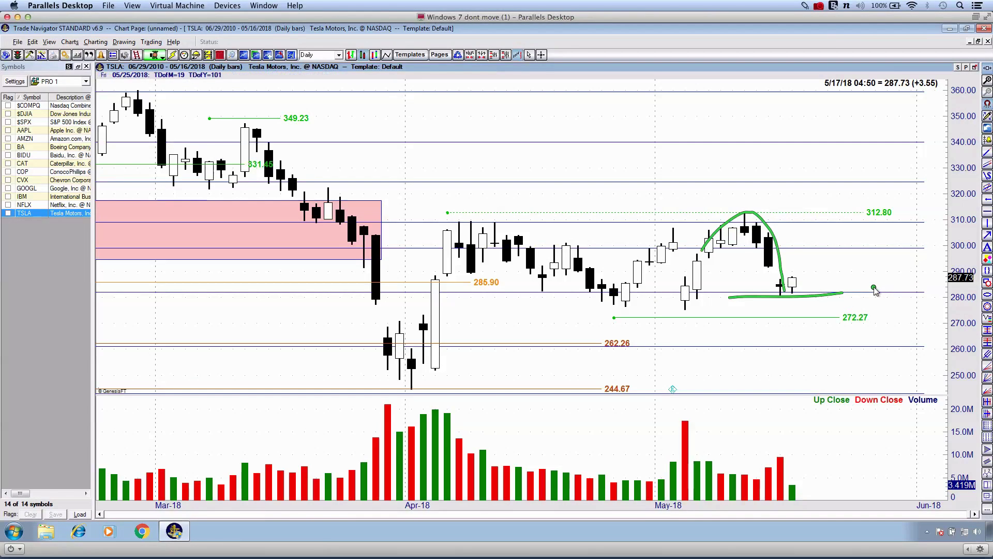
Mark Tesla's latest lows, the level near 287, and the gap edge near 293 above the last bars.
drag(736, 286, 822, 295)
mouse_move(768, 266)
mouse_down()
mouse_move(768, 282)
mouse_move(835, 276)
mouse_up()
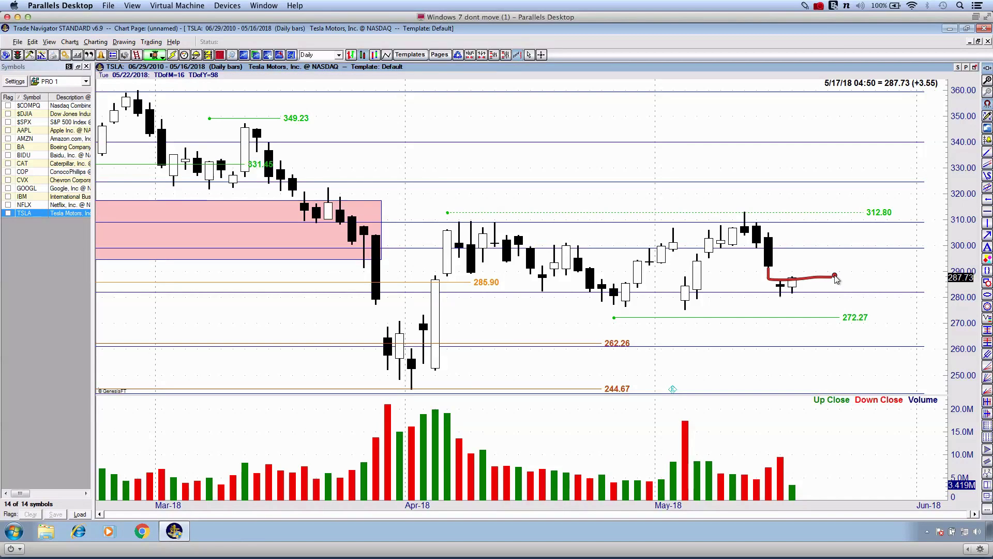
drag(754, 261, 861, 265)
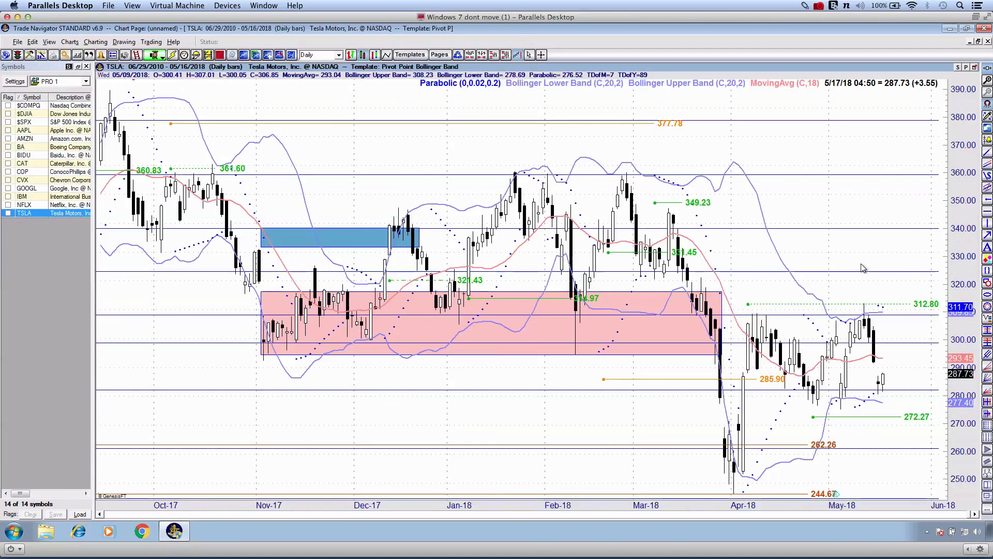
Mark the latest May bars on Tesla's Pivot Point Bollinger Band chart and return to the Default template with blank space after the last bar.
scroll(863, 267, up, 6)
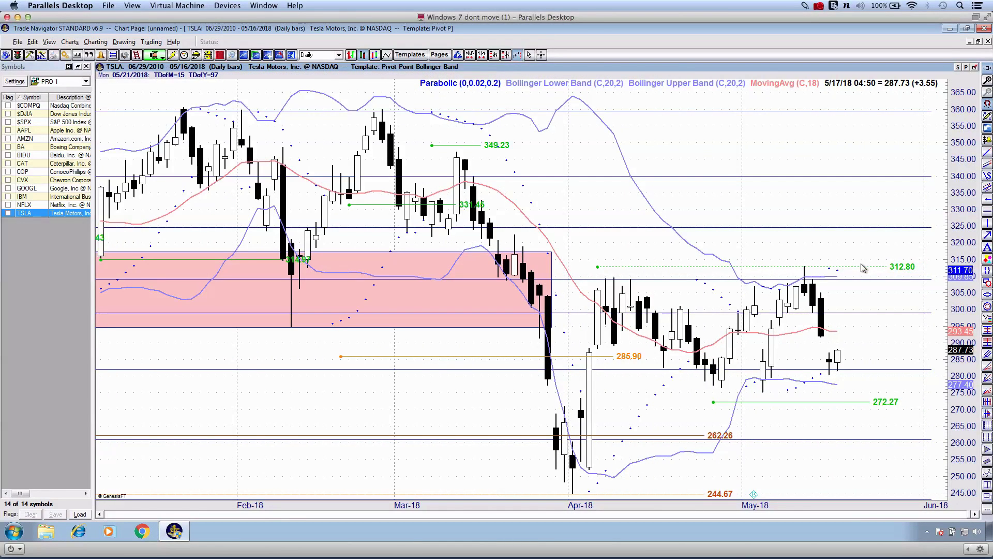
drag(800, 380, 863, 363)
drag(794, 274, 863, 347)
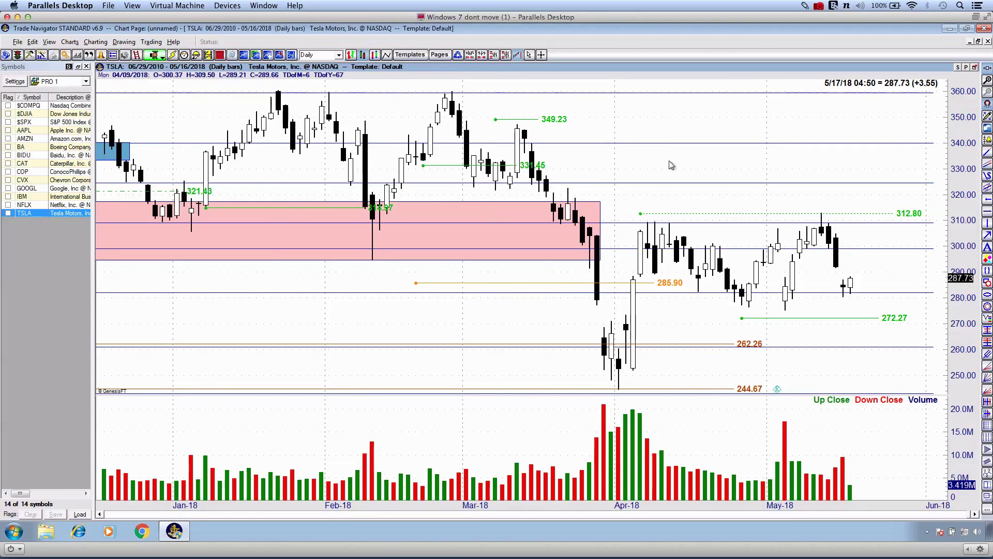
drag(618, 164, 525, 166)
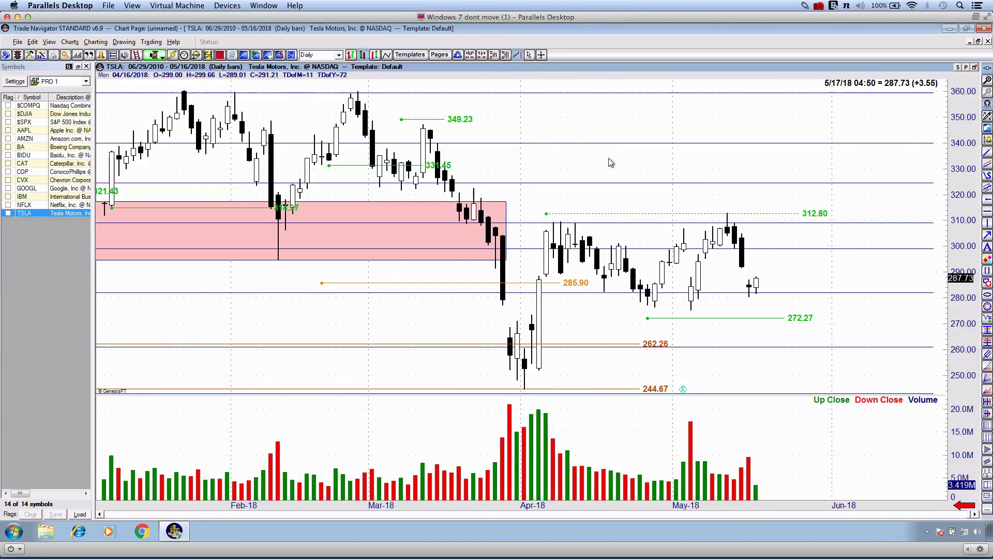
drag(610, 159, 576, 164)
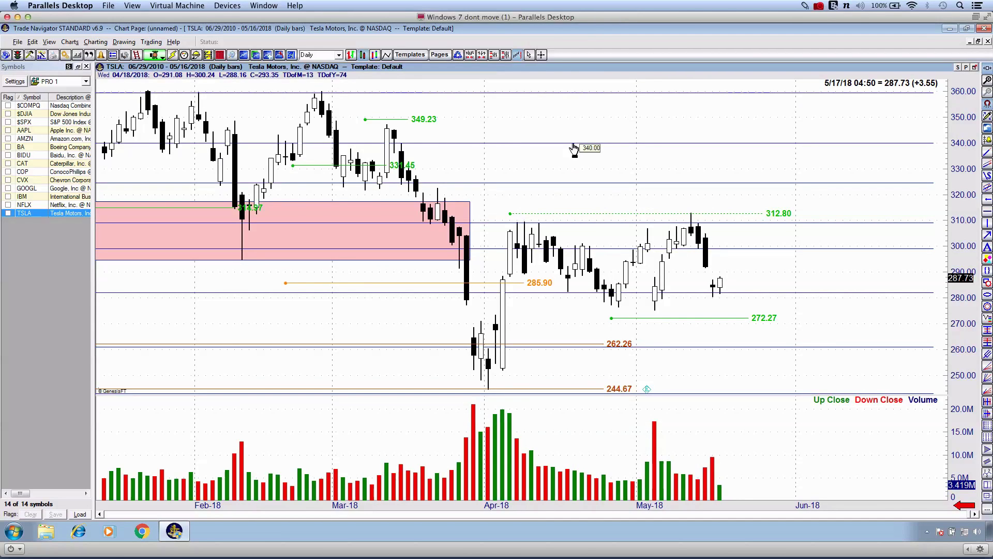
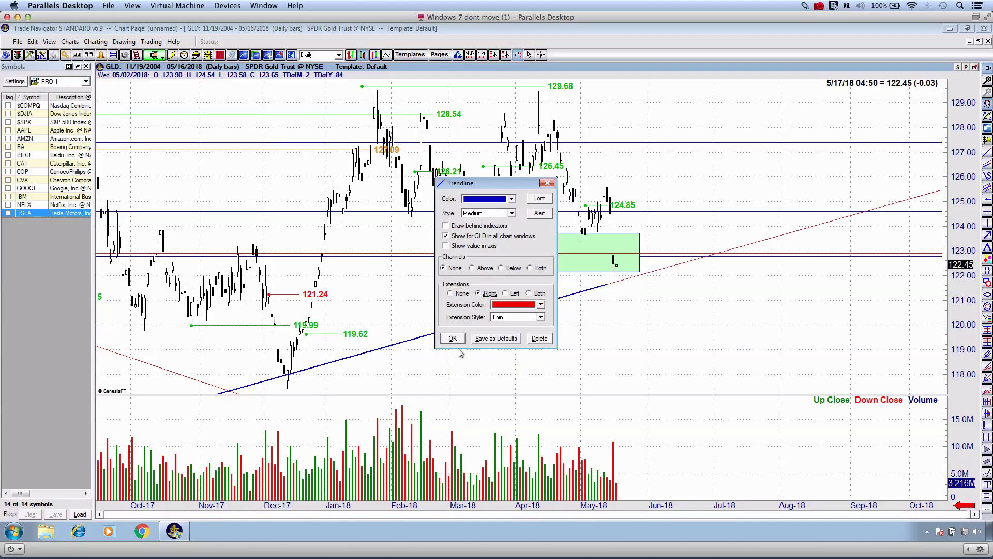
Extend the SPDR Gold Trust (GLD) trendline to the right in thin red and mark the 122.90 level across the chart.
click(453, 338)
drag(389, 254, 728, 257)
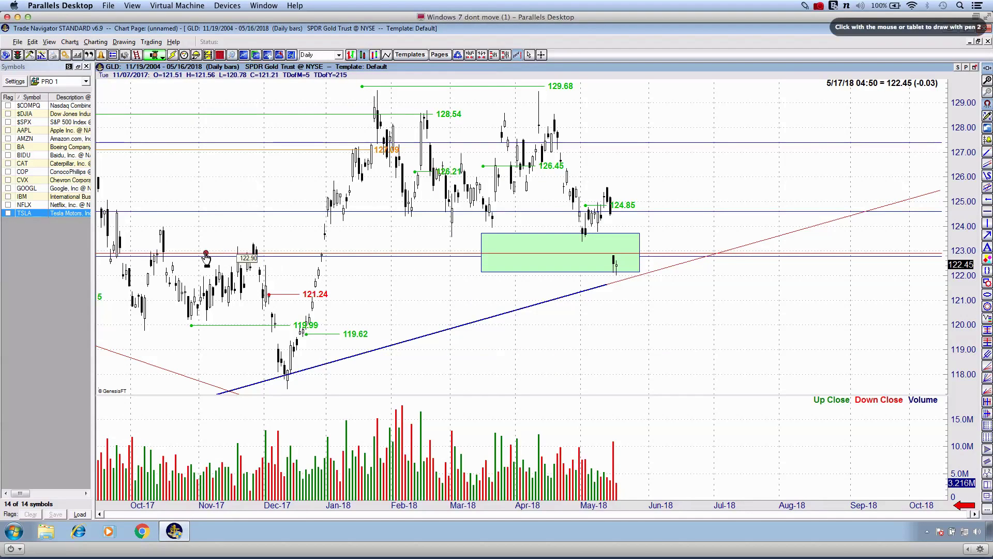
Draw a red arrow along GLD's 122.90 level from the November 2017 highs toward February, then clear the markings.
drag(205, 252, 421, 251)
mouse_move(395, 243)
mouse_down()
mouse_move(440, 250)
mouse_move(329, 261)
mouse_up()
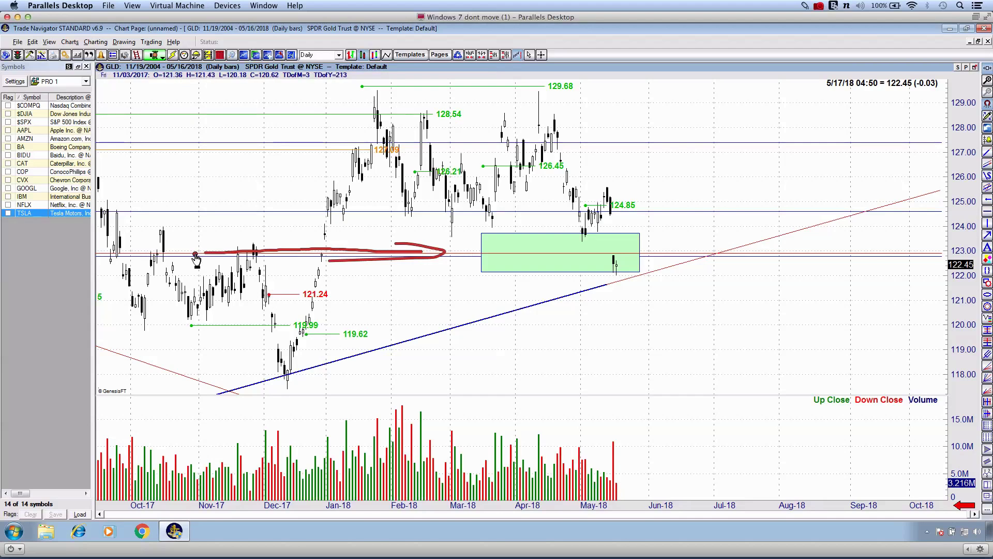
drag(211, 242, 328, 281)
key(Escape)
scroll(379, 284, up, 4)
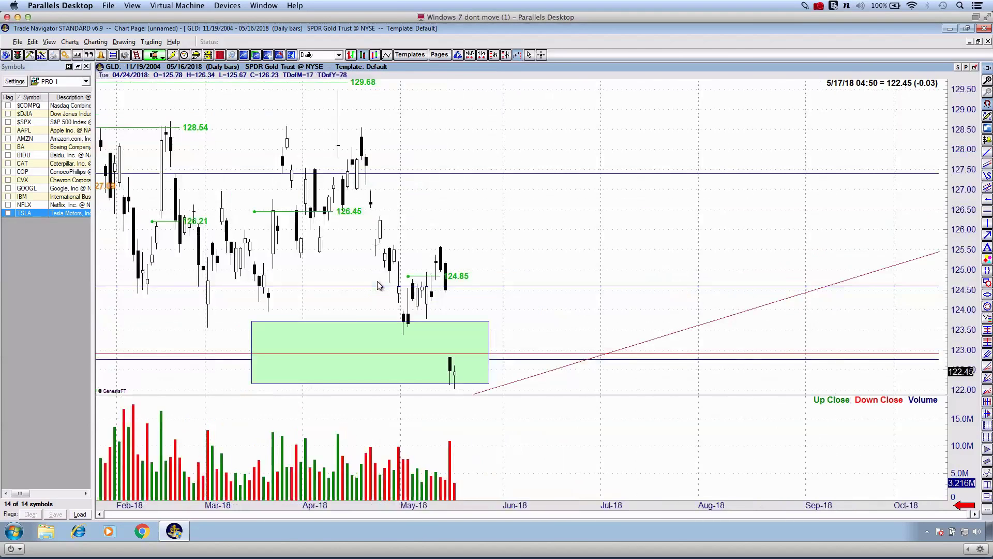
scroll(488, 270, down, 3)
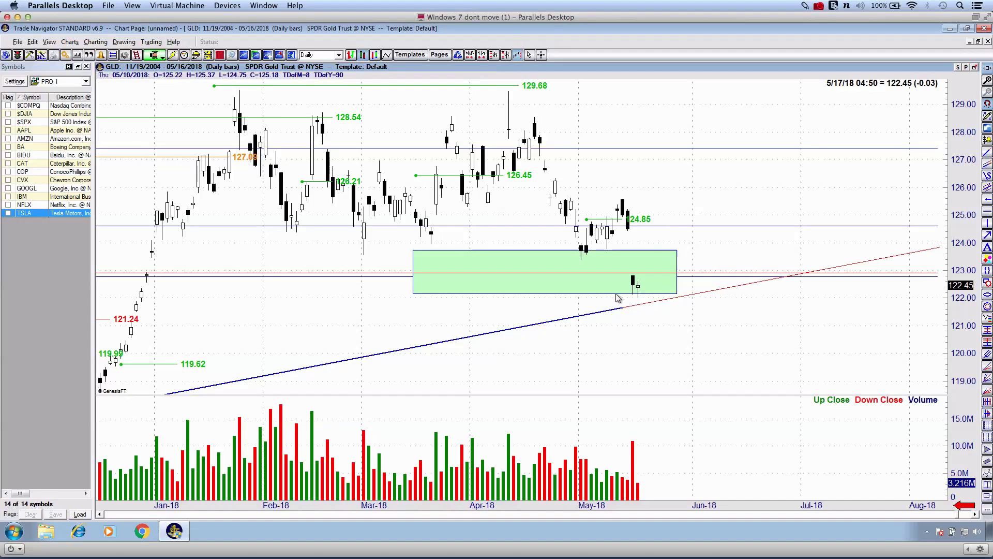
Highlight GLD's trendline extension below the latest bars and the 122.90 level in red, then clear the markings.
drag(612, 308, 724, 284)
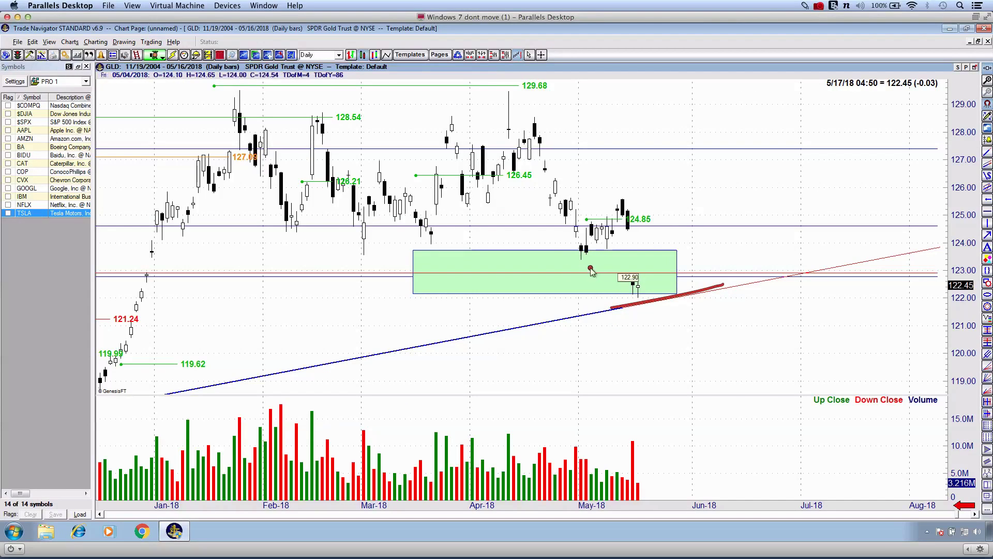
drag(543, 269, 775, 257)
mouse_move(562, 248)
mouse_down()
mouse_move(521, 310)
mouse_move(481, 236)
mouse_up()
key(Escape)
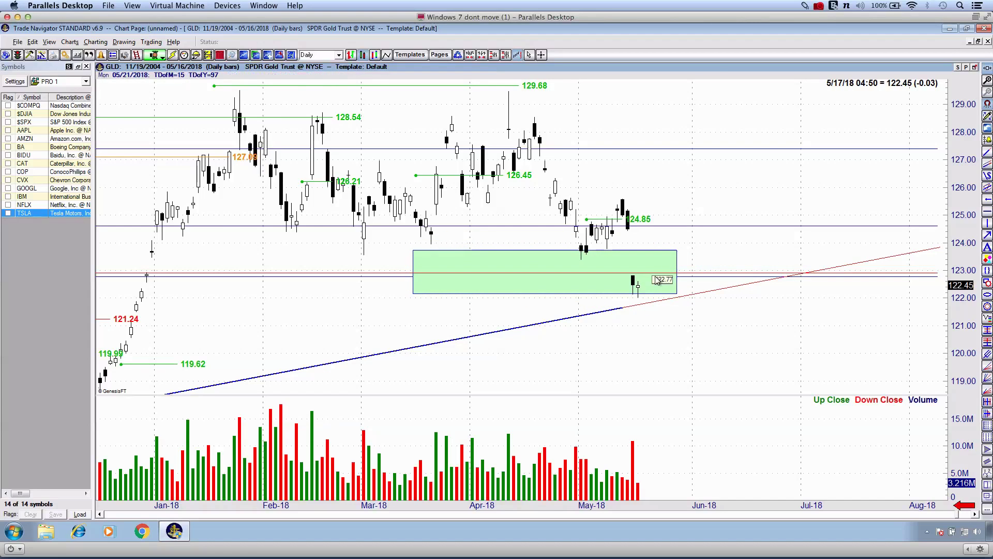
Apply the Pivot Point SMA's template to the GLD chart and leave blank space after the last bar.
key(ctrl+1)
key(Up)
key(Up)
key(Up)
key(Up)
key(Up)
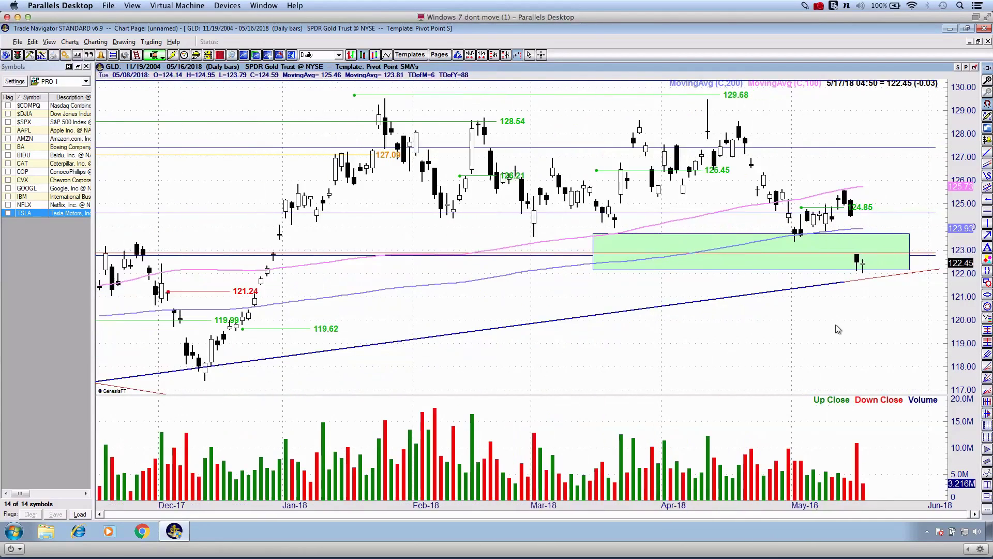
mouse_move(836, 324)
mouse_down()
mouse_move(477, 342)
mouse_move(722, 228)
mouse_up()
key(ctrl+shift+d)
drag(650, 262, 729, 317)
key(Escape)
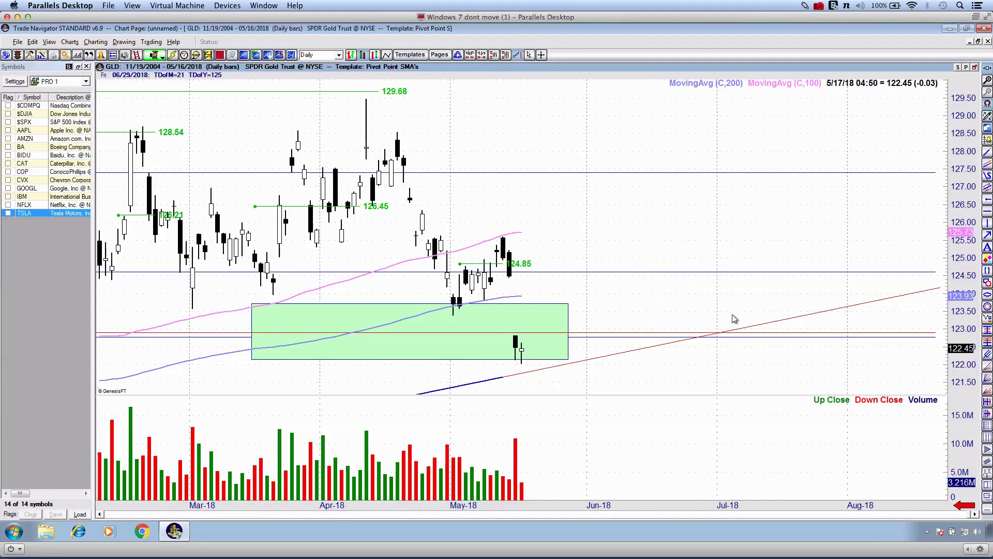
drag(671, 225, 753, 209)
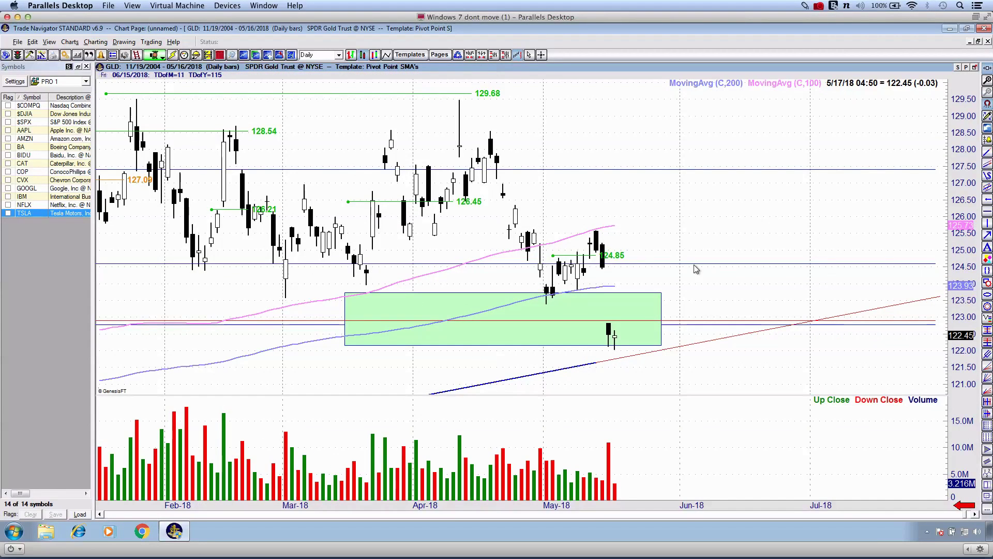
Sketch a red projected path from GLD's latest bars, dipping to the trendline and rising to about 127, then clear it.
key(ctrl+2)
mouse_move(608, 325)
mouse_down()
mouse_move(797, 225)
mouse_move(835, 238)
mouse_move(822, 288)
mouse_up()
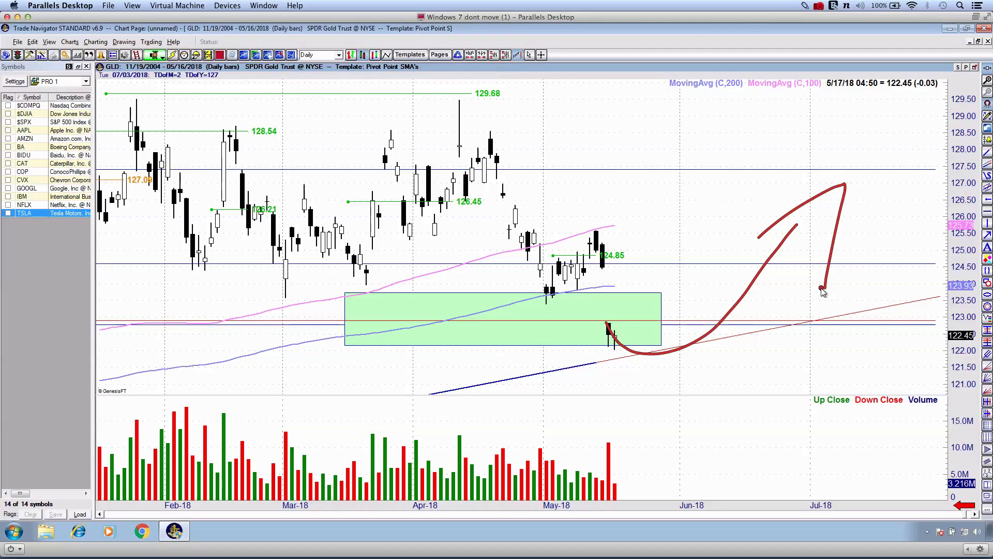
key(Escape)
Open the Dollar Index ($DX) daily chart and leave blank space after the last bar.
text($DX)
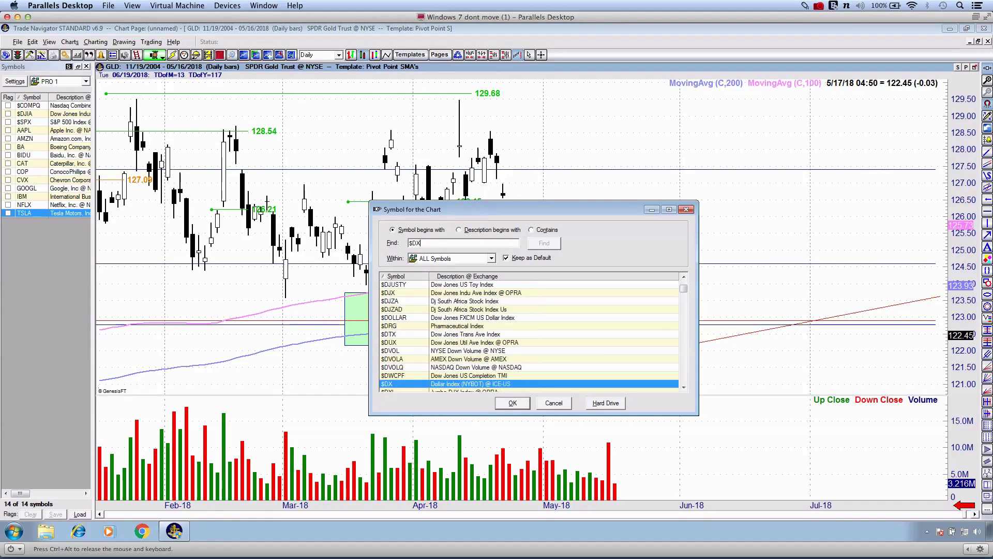
key(Return)
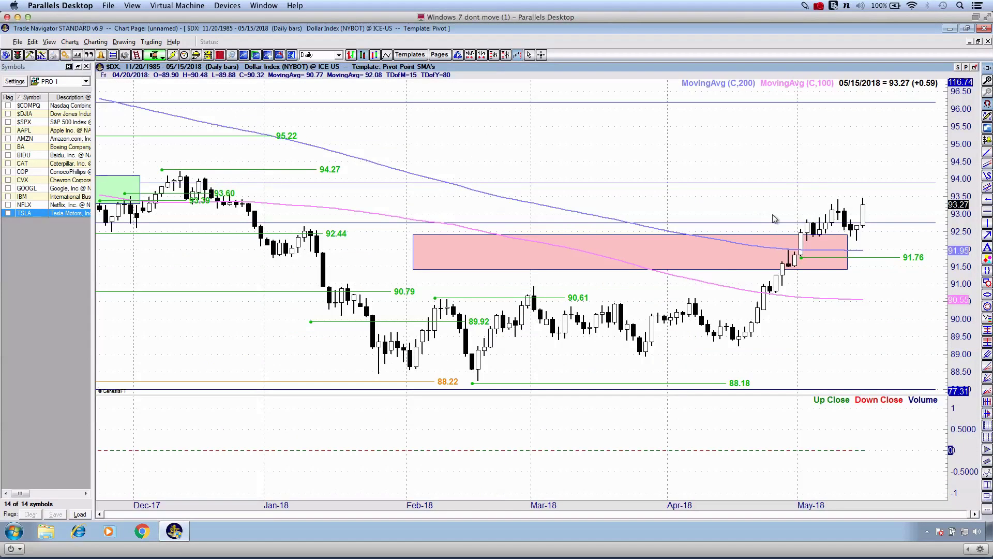
drag(754, 166, 665, 166)
drag(613, 142, 681, 133)
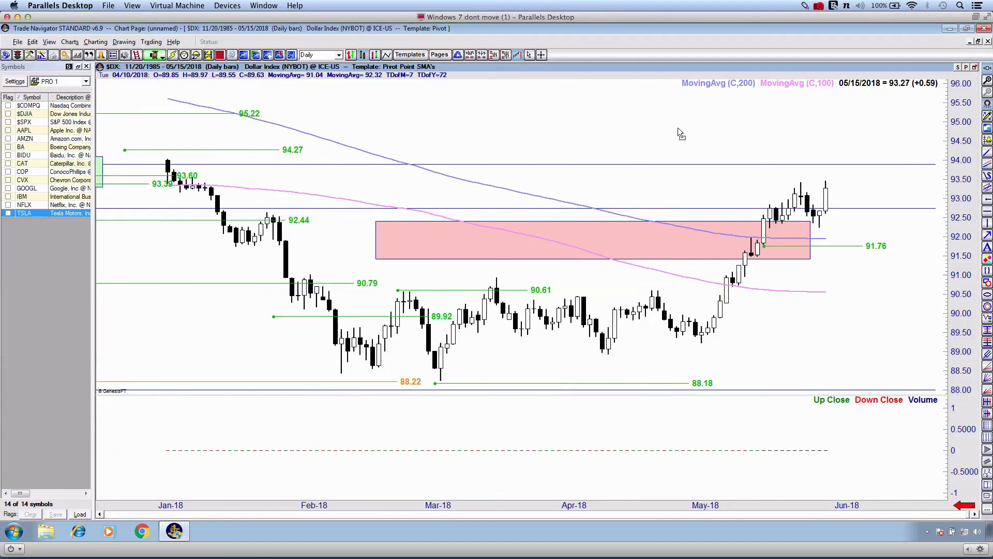
Trace the Dollar Index's December peak below 94.27 and mark the latest May highs near 93.50 in red.
mouse_move(127, 178)
mouse_down()
mouse_move(136, 168)
mouse_move(207, 192)
mouse_up()
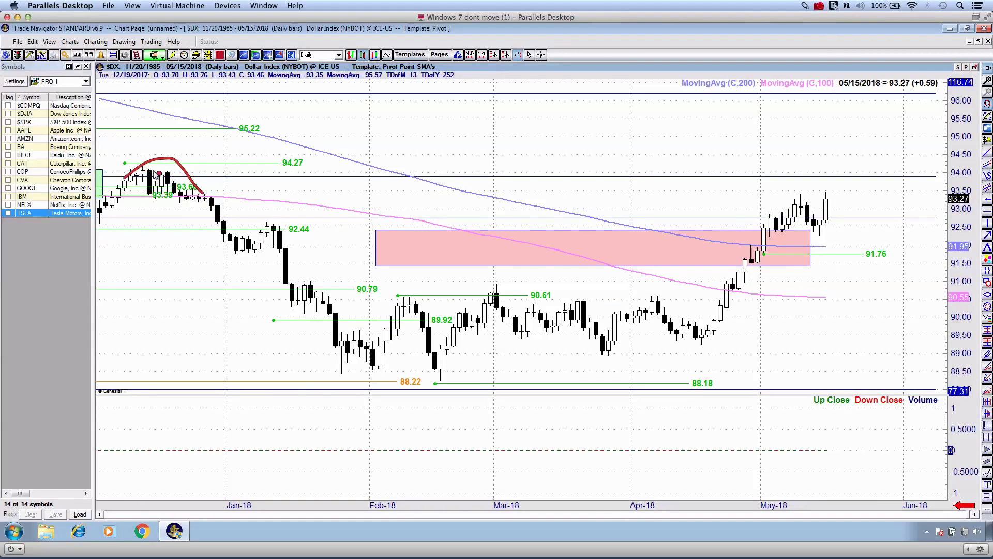
drag(120, 174, 217, 164)
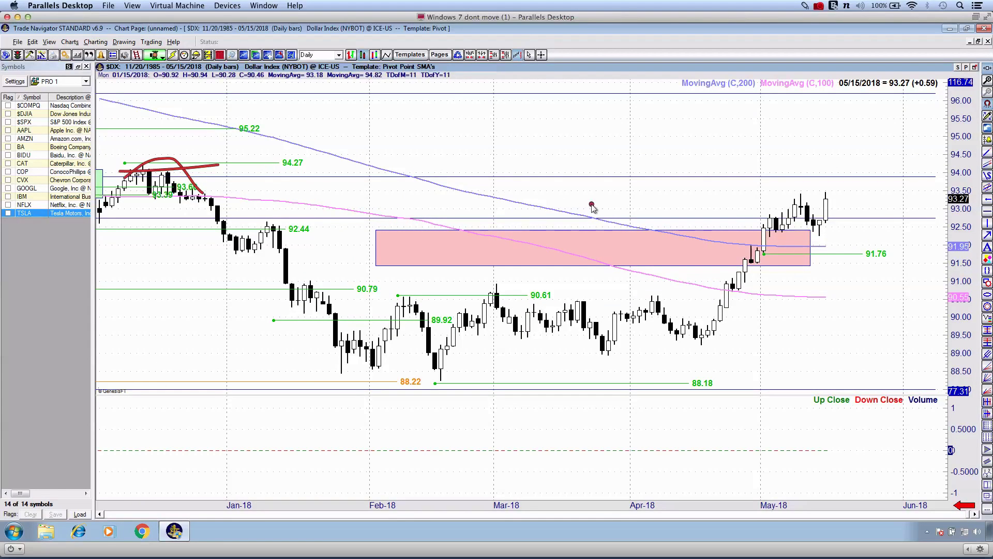
key(Escape)
drag(938, 208, 985, 209)
drag(774, 192, 889, 193)
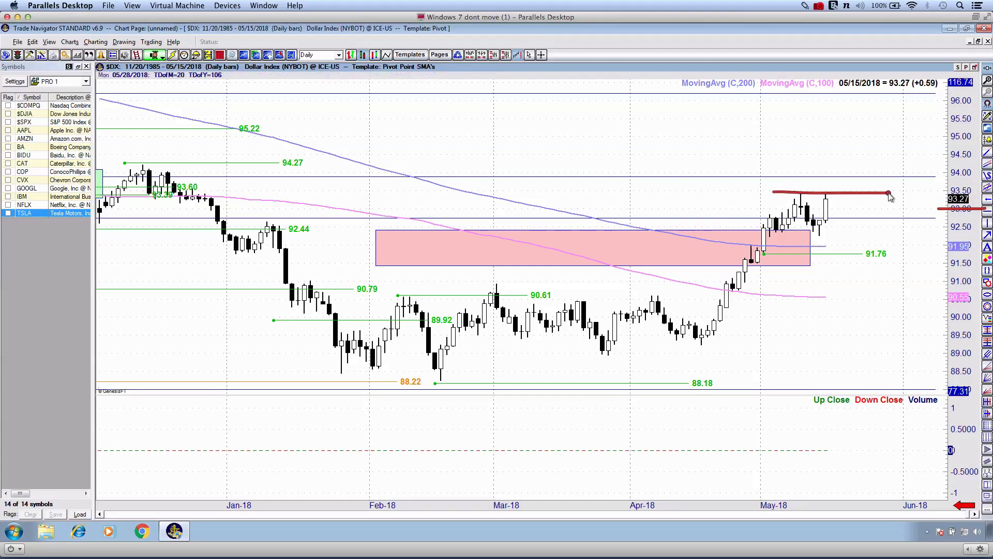
drag(880, 159, 769, 151)
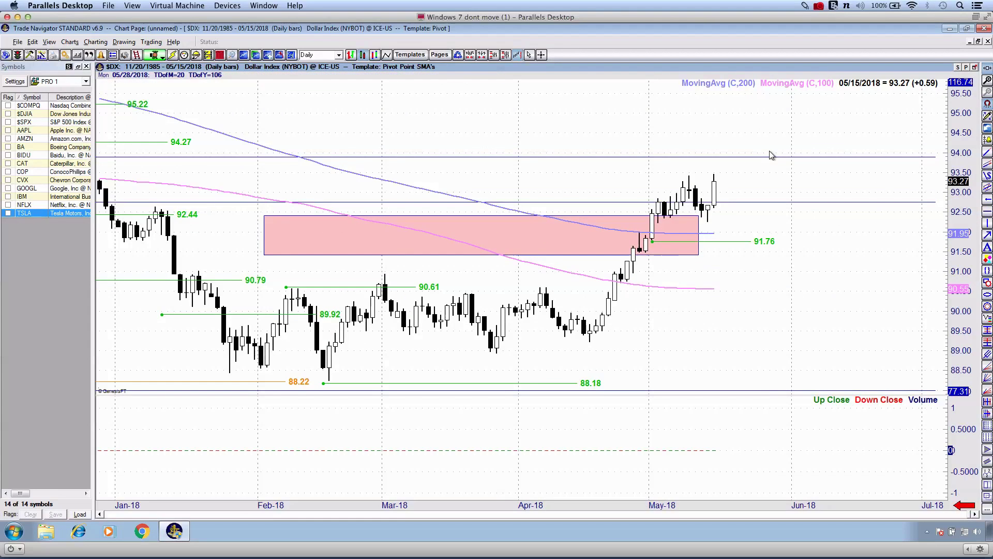
Mark a projected rise from the Dollar Index's latest May bars in red.
mouse_move(712, 179)
mouse_down()
mouse_move(755, 171)
mouse_move(740, 152)
mouse_move(742, 169)
mouse_up()
scroll(743, 172, down, 8)
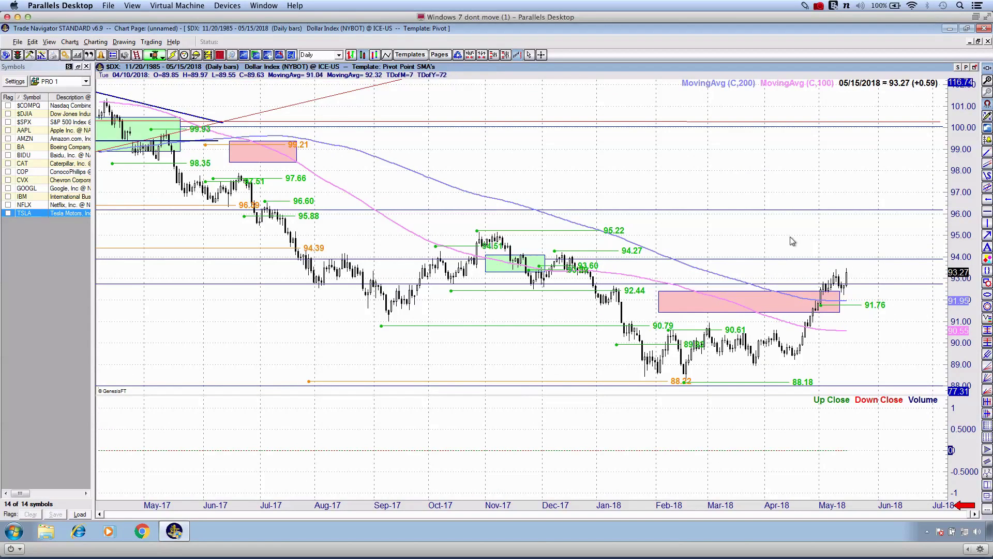
key(ctrl+2)
mouse_move(830, 271)
mouse_down()
mouse_move(874, 284)
mouse_move(896, 234)
mouse_up()
Return to the SPDR Gold Trust (GLD) daily chart and focus on its latest bars around the green zone.
text(GLD)
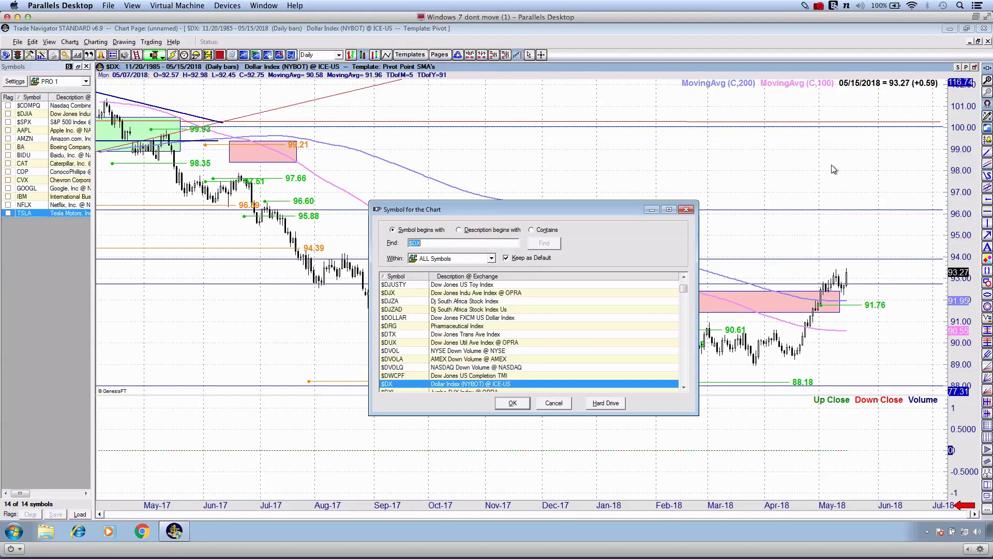
key(Return)
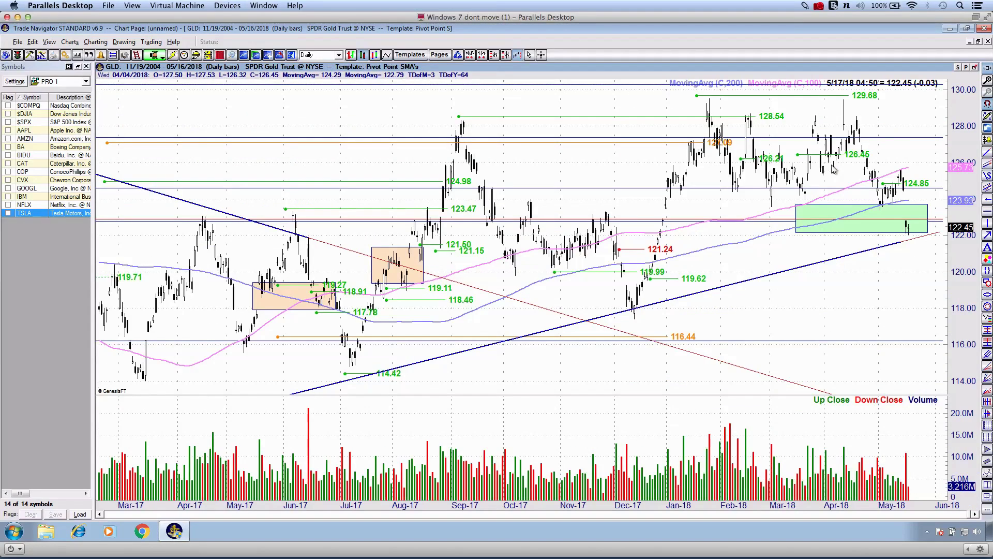
drag(596, 168, 541, 171)
scroll(540, 170, up, 2)
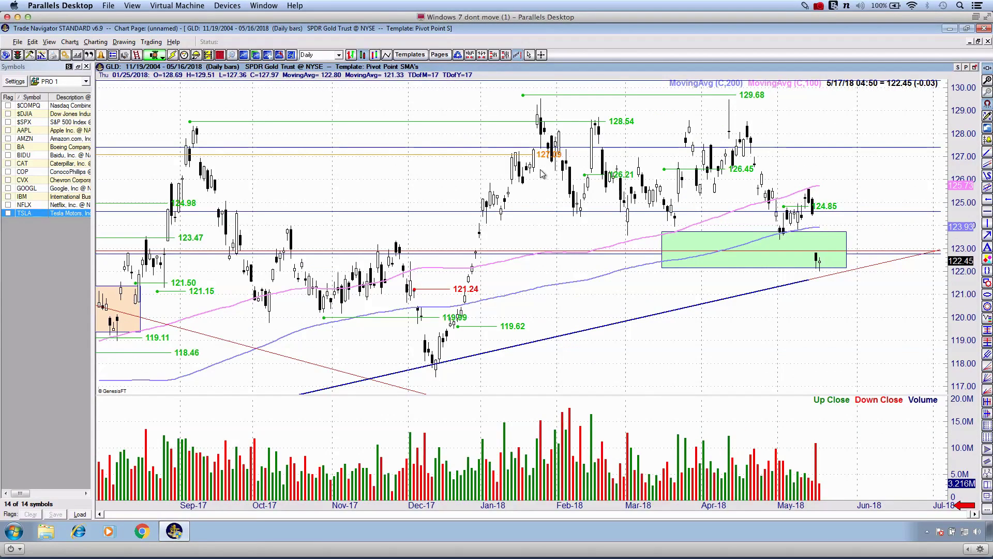
key(ctrl+2)
drag(86, 143, 97, 213)
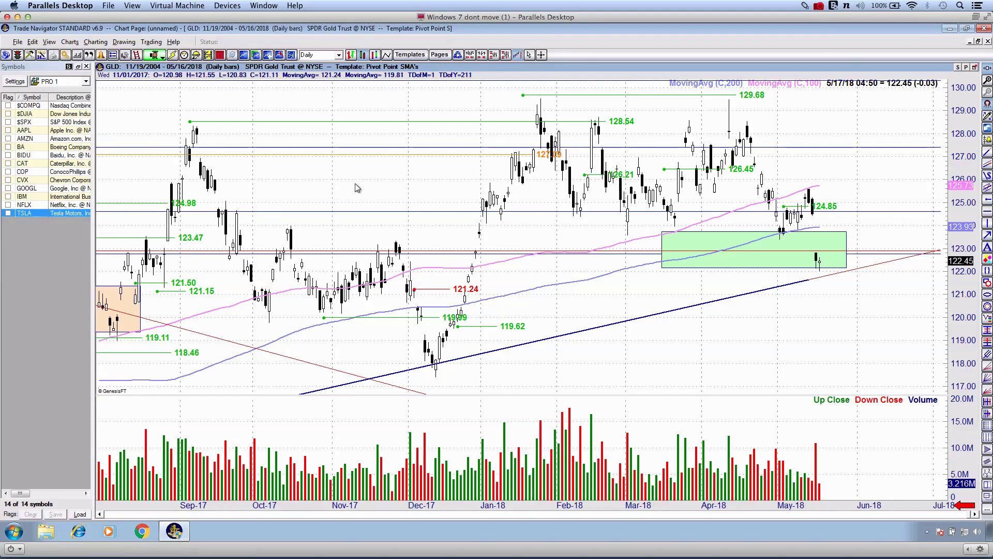
scroll(326, 179, down, 3)
scroll(483, 199, down, 5)
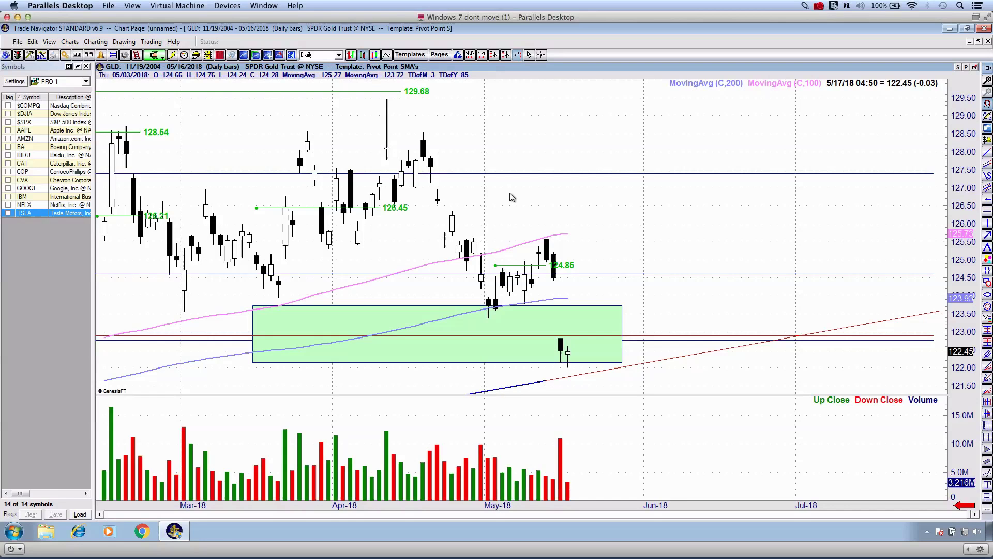
scroll(522, 201, up, 4)
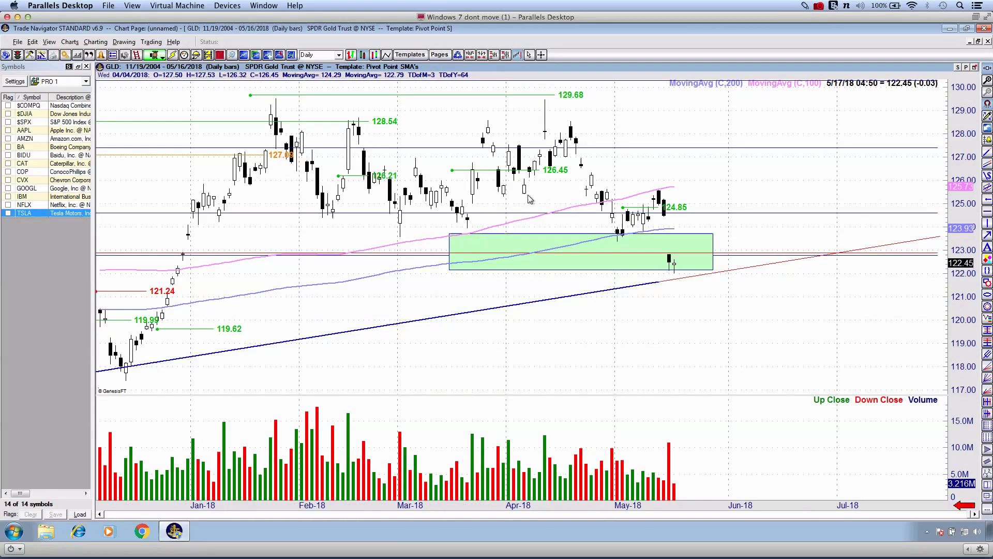
Sketch a red drop from GLD's latest bars to about 120 with a rebound, clear it, and mark the latest bars.
key(ctrl+2)
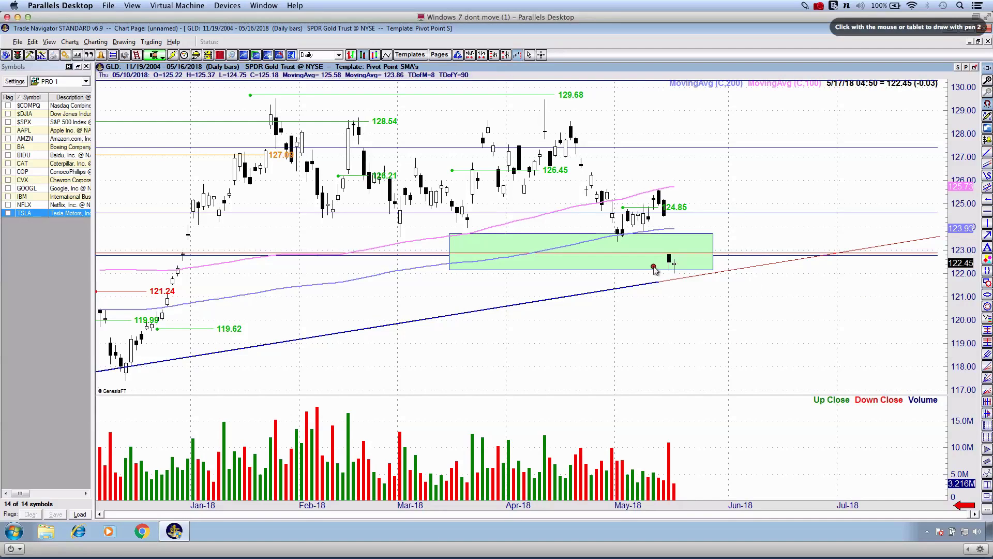
drag(670, 257, 671, 292)
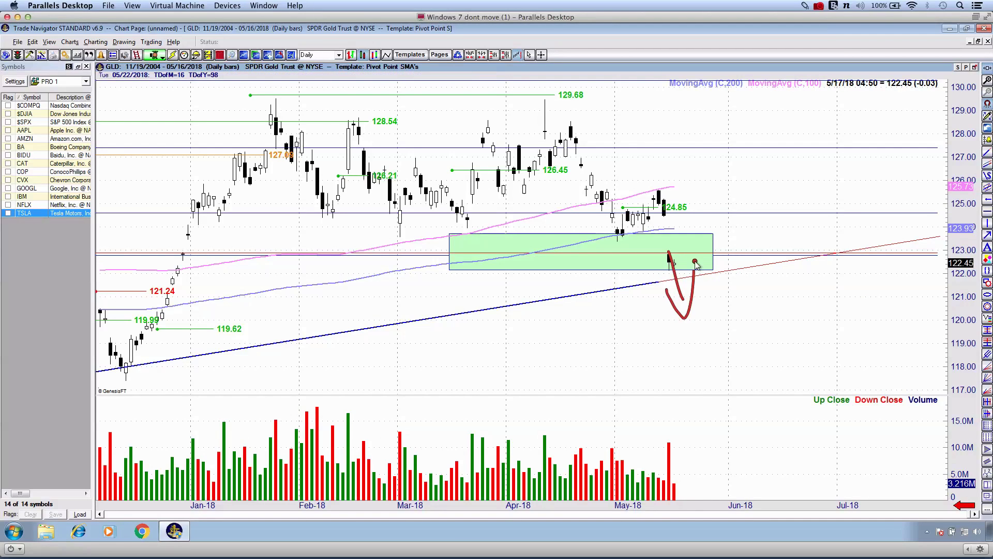
key(Escape)
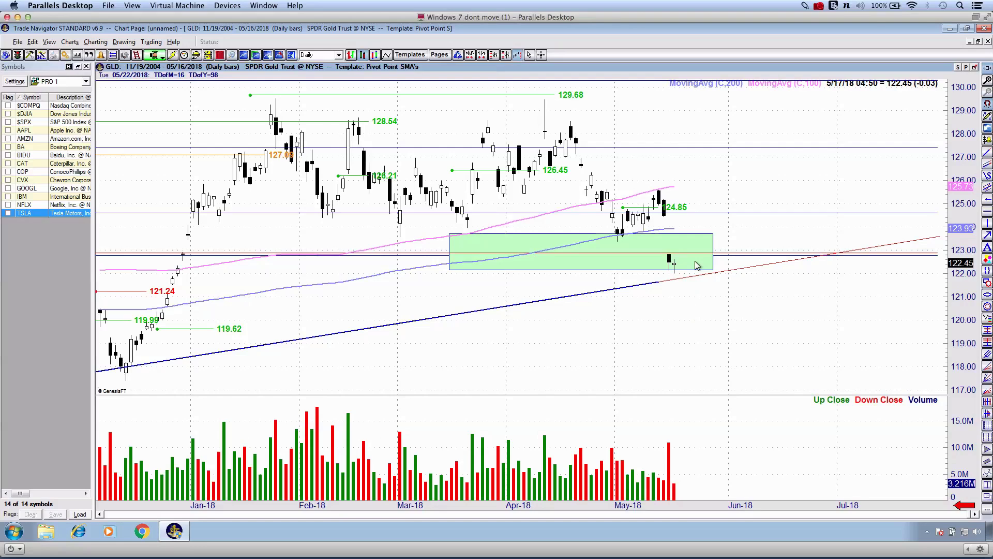
key(ctrl+2)
mouse_move(671, 261)
mouse_down()
mouse_move(696, 283)
mouse_move(708, 264)
mouse_up()
key(Escape)
Draw a red arrow along GLD's trendline extension and a move from the latest bars, then return to the Default template.
key(ctrl+2)
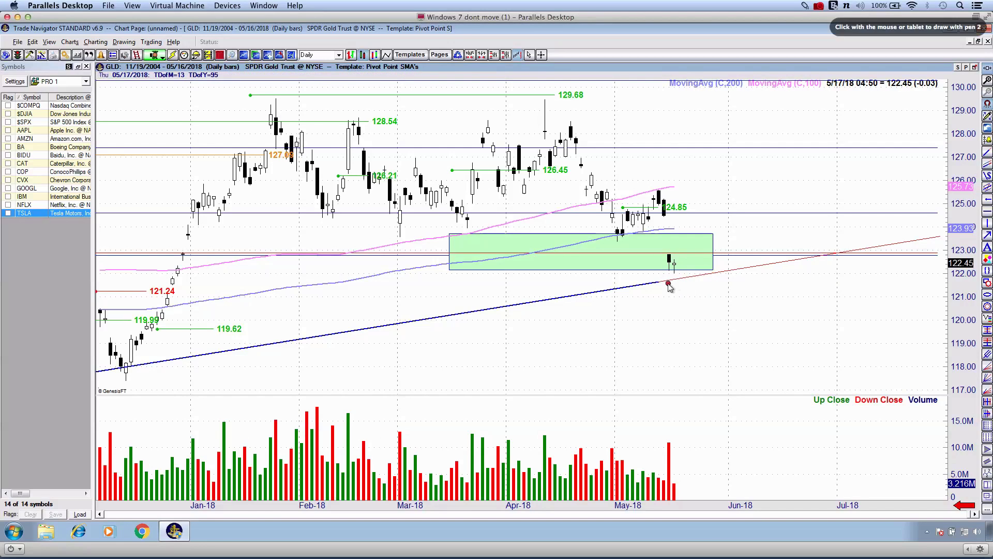
mouse_move(650, 283)
mouse_down()
mouse_move(735, 269)
mouse_move(705, 290)
mouse_up()
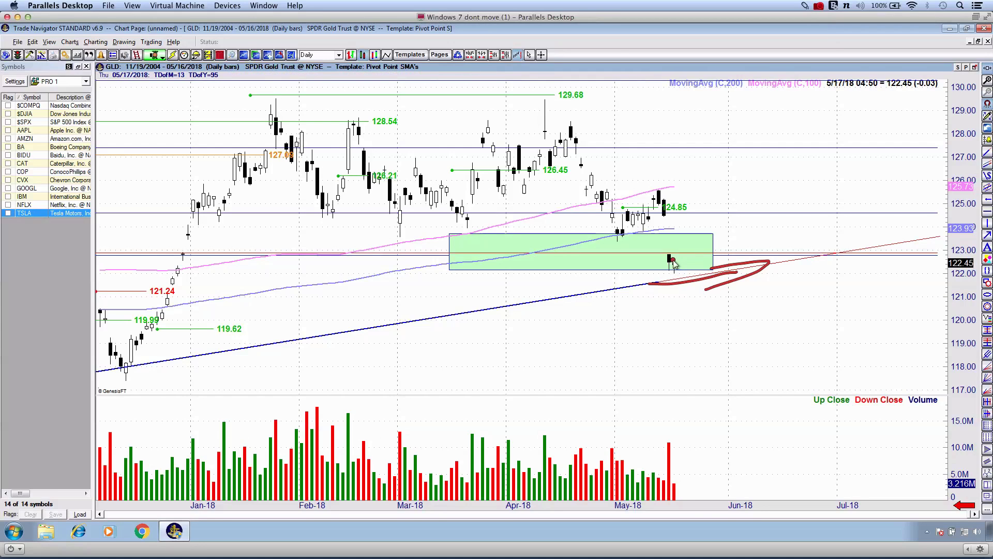
mouse_move(673, 260)
mouse_down()
mouse_move(731, 212)
mouse_move(748, 245)
mouse_up()
key(Escape)
key(d)
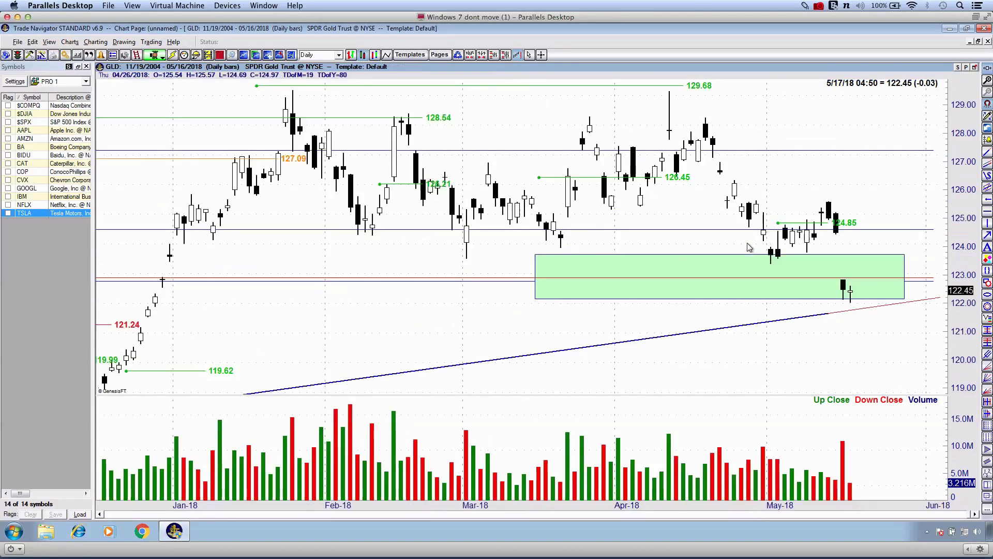
Mark GLD's May gap down with a red arrow from about 124.50 to the 122.90 level.
scroll(748, 243, up, 2)
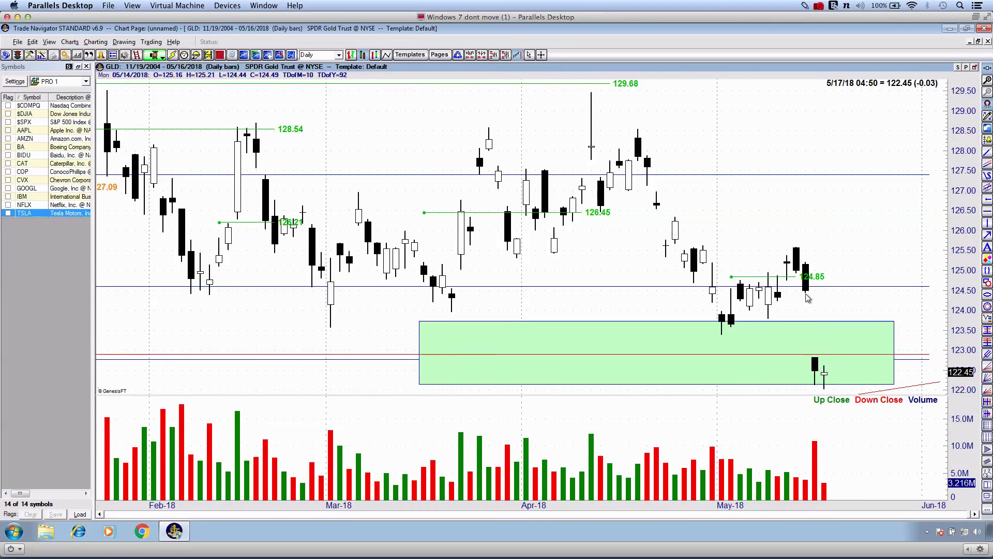
key(ctrl+2)
drag(807, 298, 824, 355)
key(Escape)
drag(807, 228, 740, 227)
key(ctrl+2)
mouse_move(726, 285)
mouse_down()
mouse_move(739, 338)
mouse_move(757, 279)
mouse_up()
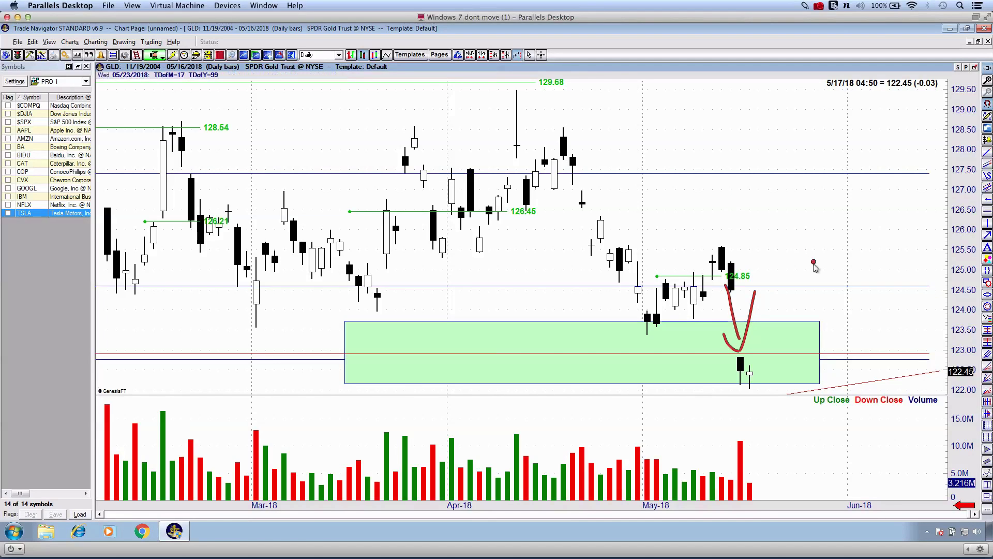
Trace a red curved path down to GLD's gap edge, underline the 122.90 level beside it, and clear the markings.
mouse_move(738, 207)
mouse_down()
mouse_move(769, 316)
mouse_move(789, 341)
mouse_up()
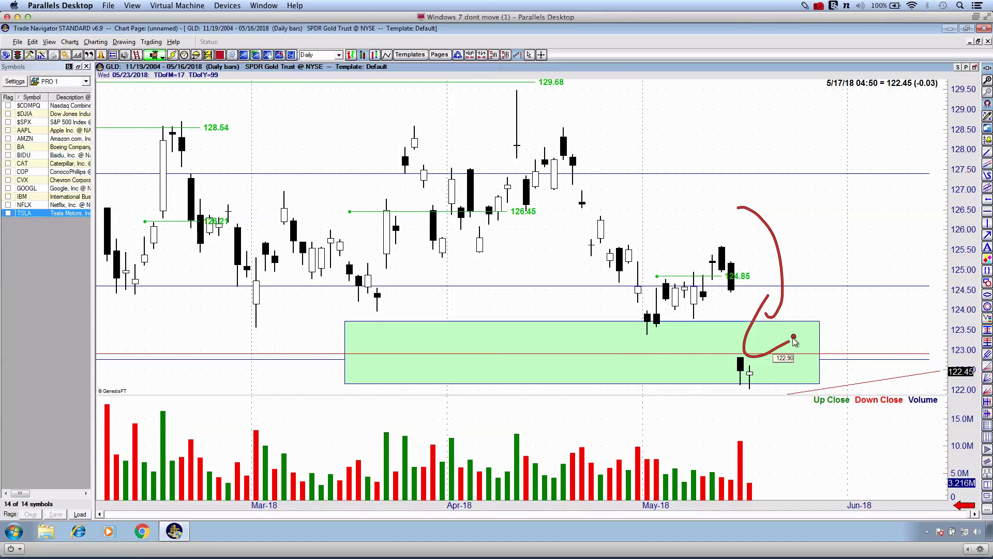
drag(693, 355, 787, 356)
key(Escape)
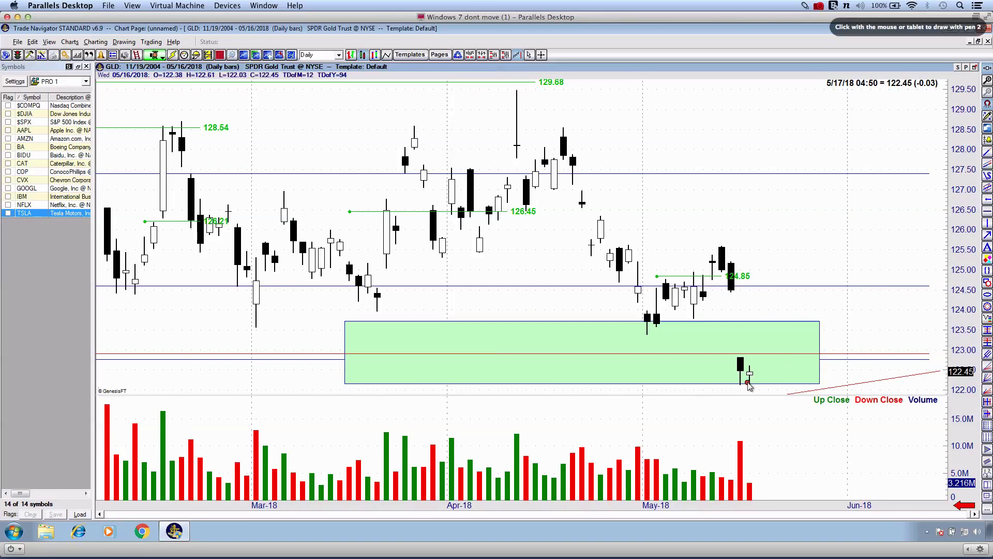
Draw a green bounce arrow from GLD's latest bars off the trendline up to the top of the green zone.
scroll(764, 333, down, 5)
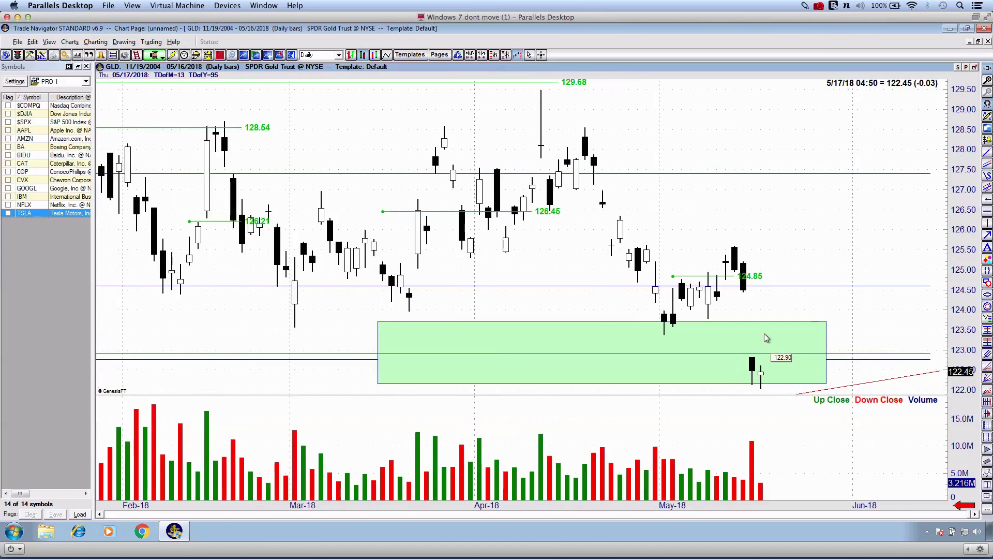
mouse_move(789, 289)
mouse_down()
mouse_move(865, 274)
mouse_move(743, 273)
mouse_up()
mouse_move(733, 257)
mouse_down()
mouse_move(871, 257)
mouse_move(843, 289)
mouse_move(861, 255)
mouse_up()
key(Escape)
key(ctrl+1)
mouse_move(852, 266)
mouse_down()
mouse_move(878, 252)
mouse_move(876, 266)
mouse_up()
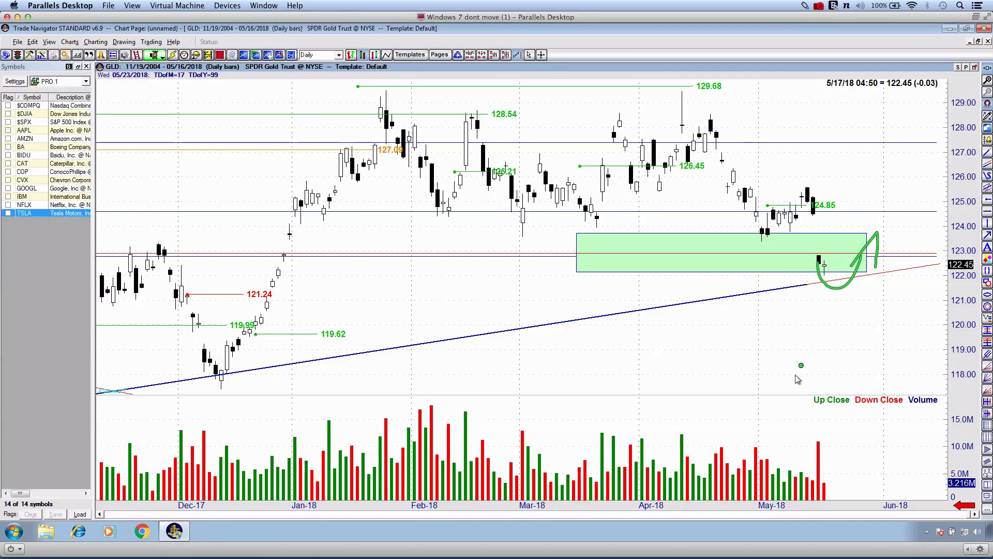
Draw green upward strokes beneath GLD's trendline, mark the gap's upper edge at about 124.50, and clear the markings.
mouse_move(789, 379)
mouse_down()
mouse_move(796, 304)
mouse_move(816, 282)
mouse_up()
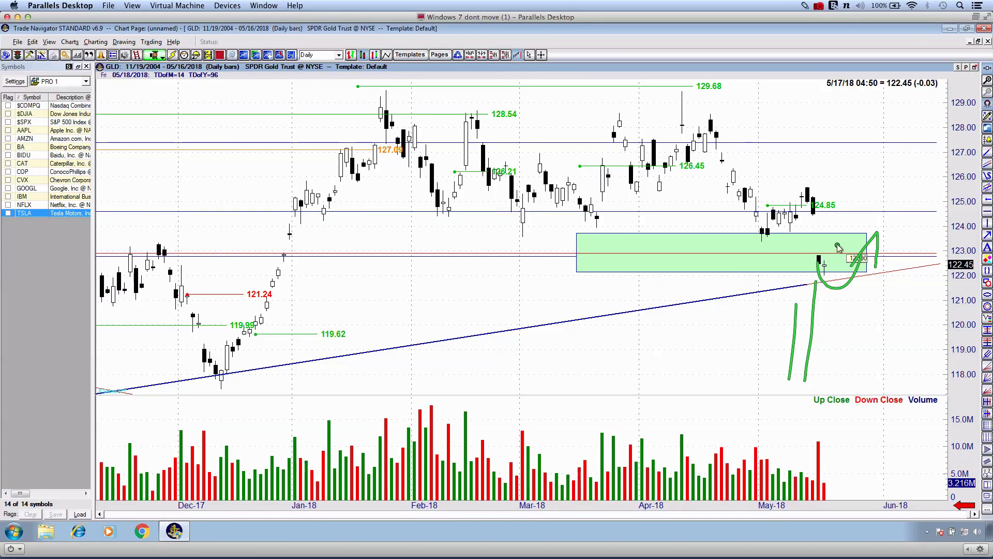
drag(803, 213, 881, 219)
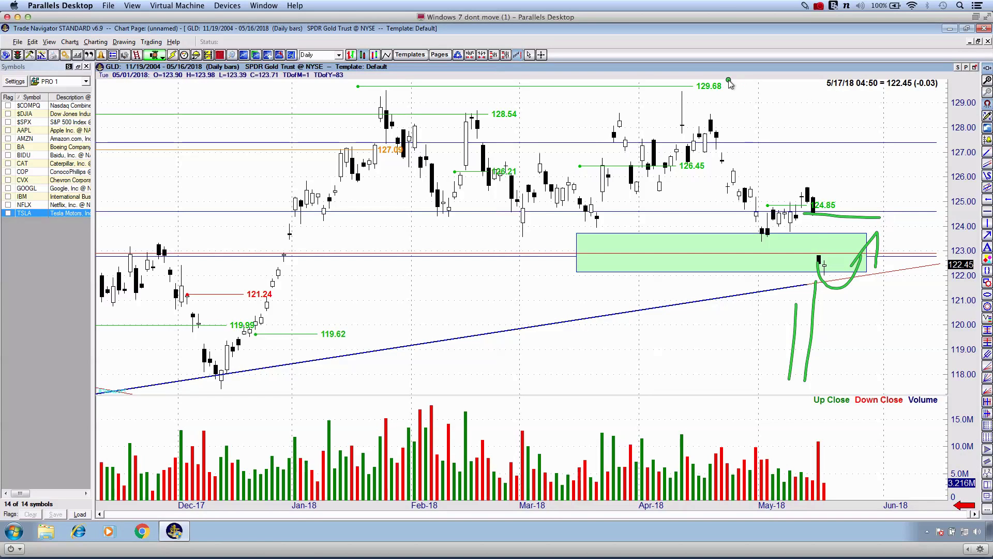
key(Escape)
Draw a red bounce arrow from GLD's latest bars to about 129, underline the recent low near 122, and clear the markings.
mouse_move(817, 156)
mouse_down()
mouse_move(740, 175)
mouse_move(600, 331)
mouse_move(792, 144)
mouse_up()
key(ctrl+shift+d)
drag(755, 183, 804, 202)
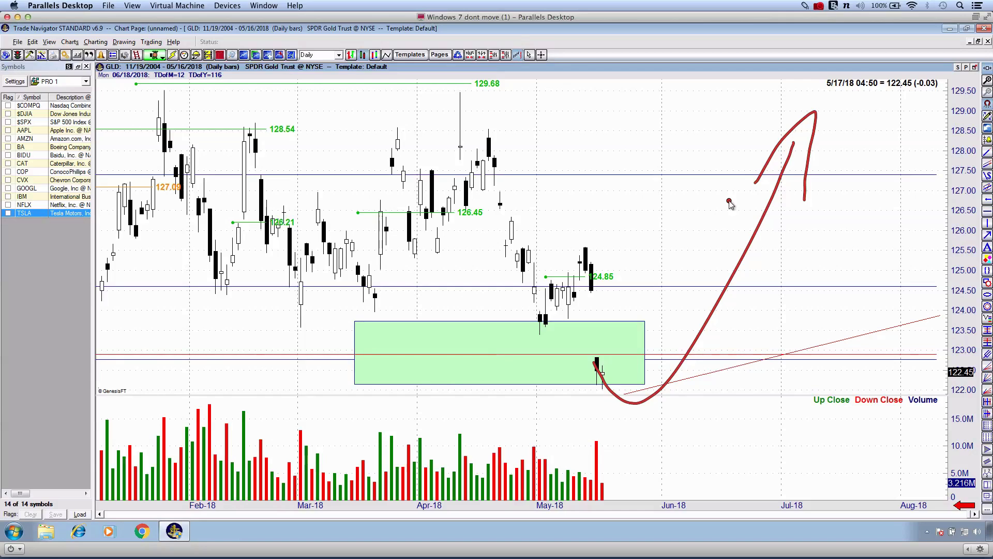
drag(546, 386, 775, 377)
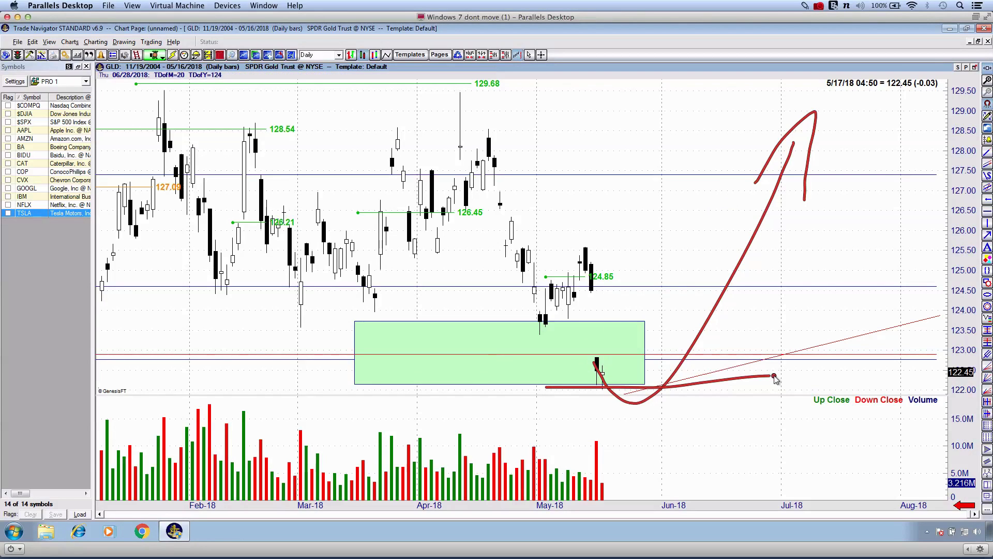
key(Escape)
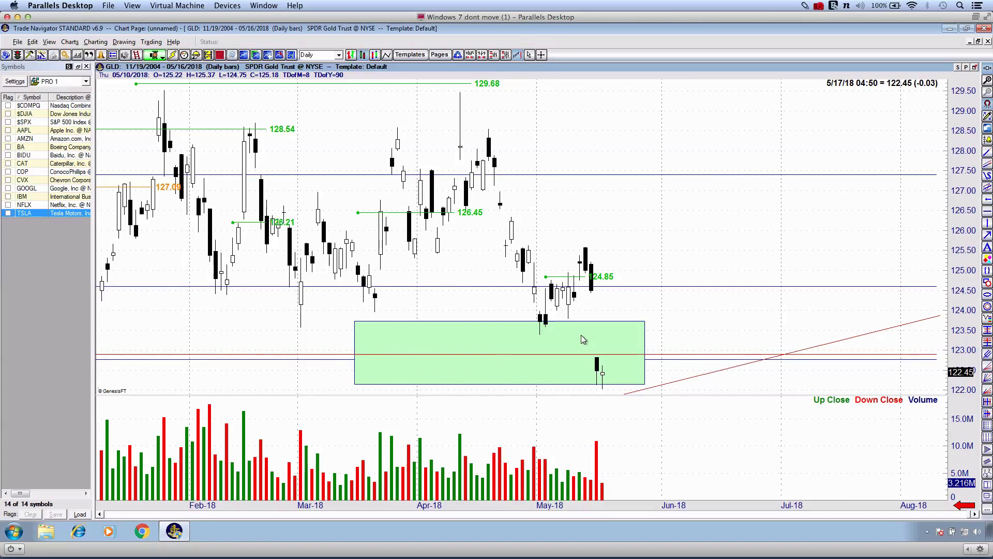
scroll(582, 334, up, 1)
drag(818, 189, 333, 223)
key(ctrl+grave)
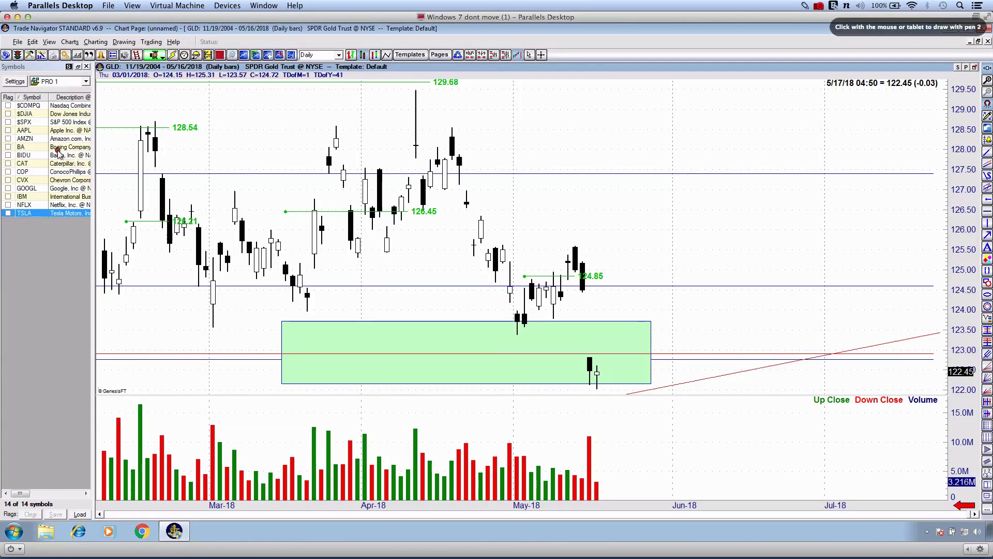
drag(94, 111, 108, 218)
key(Escape)
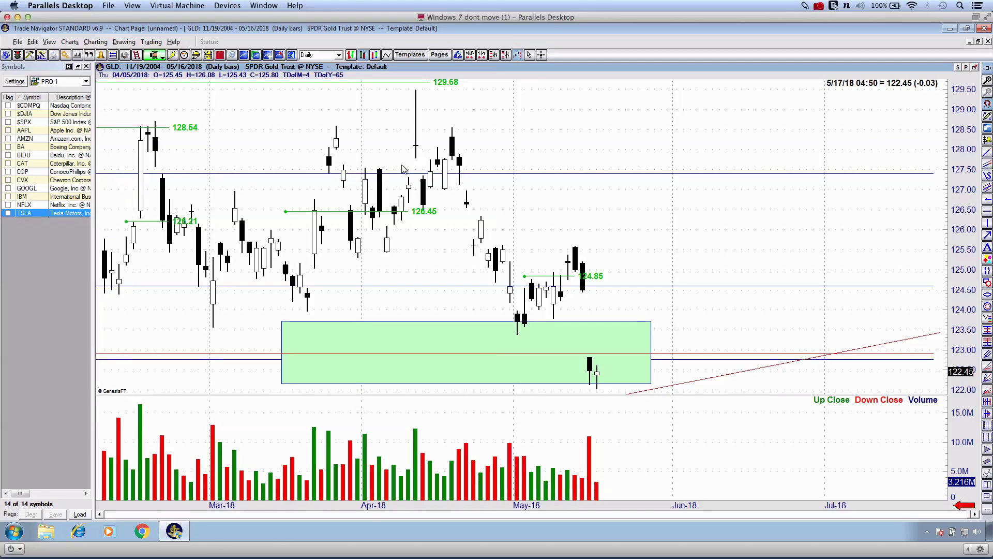
Underline GLD's December 2016, July 2017 and December 2017 lows along the rising trendline in red, and clear the markings.
drag(615, 136, 473, 141)
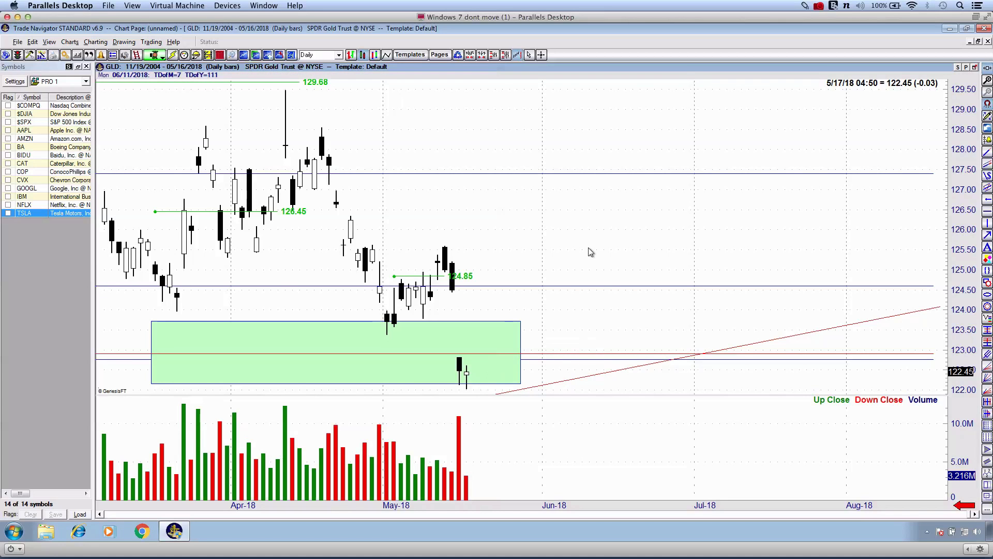
scroll(589, 248, down, 6)
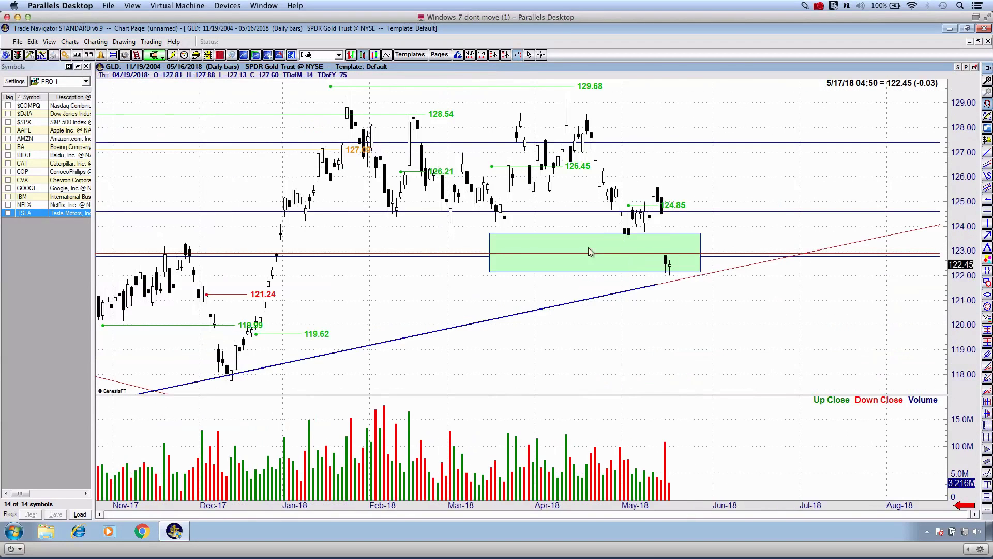
scroll(702, 220, down, 1)
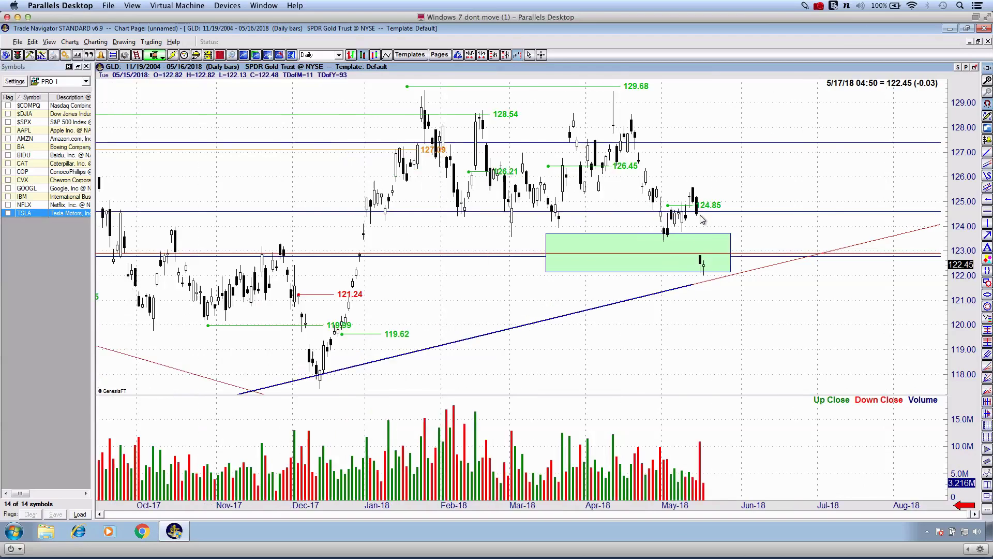
scroll(702, 220, down, 3)
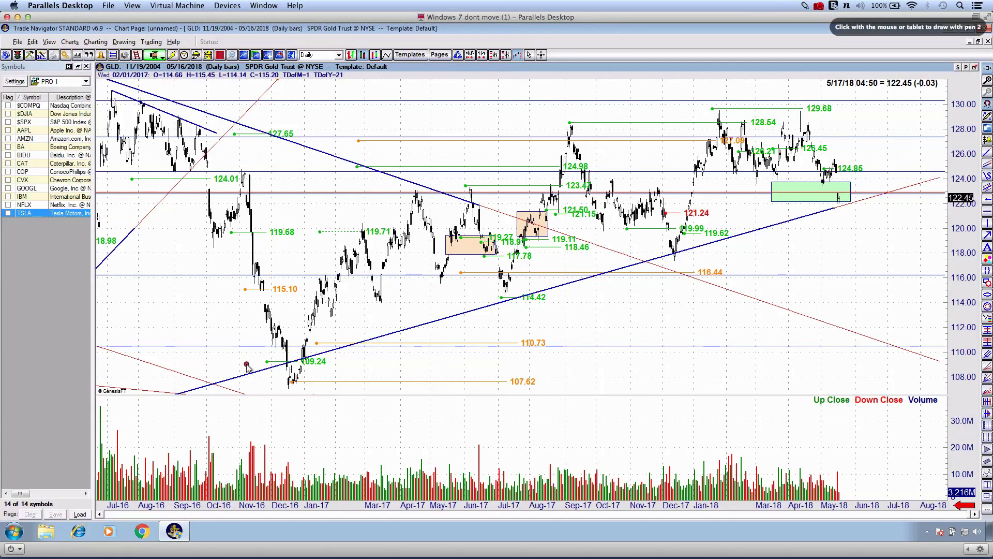
drag(230, 369, 377, 367)
drag(432, 305, 576, 311)
drag(620, 256, 783, 252)
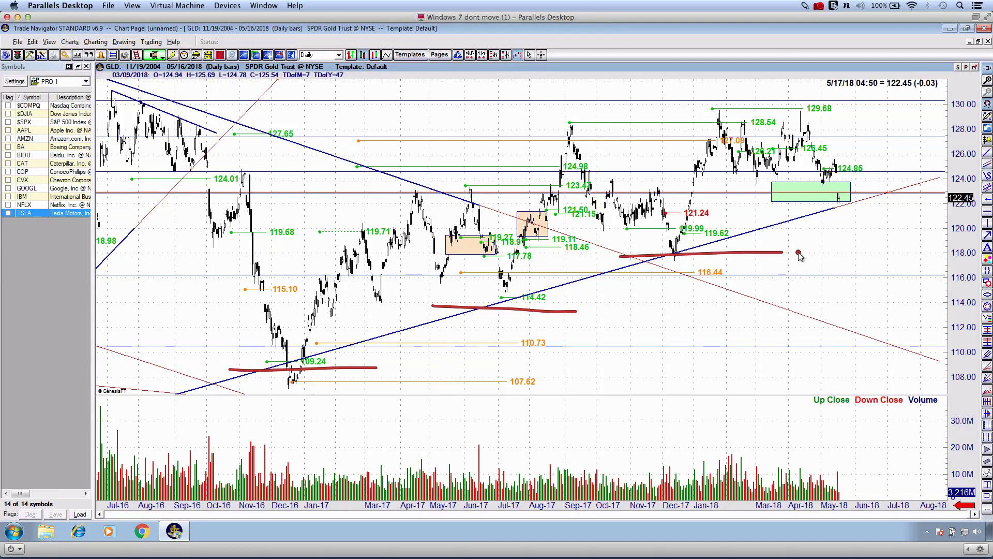
key(Escape)
Trace GLD's December 2017 and July 2017 gap downs toward the rising trendline with red curves, and clear the markings.
mouse_move(551, 220)
mouse_down()
mouse_move(433, 259)
mouse_move(403, 328)
mouse_up()
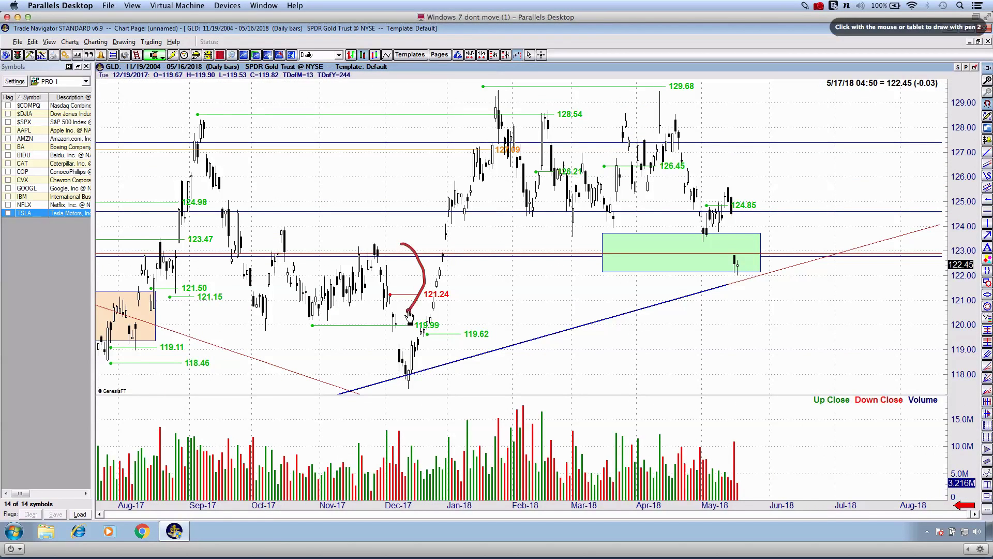
drag(262, 348, 578, 341)
key(ctrl+2)
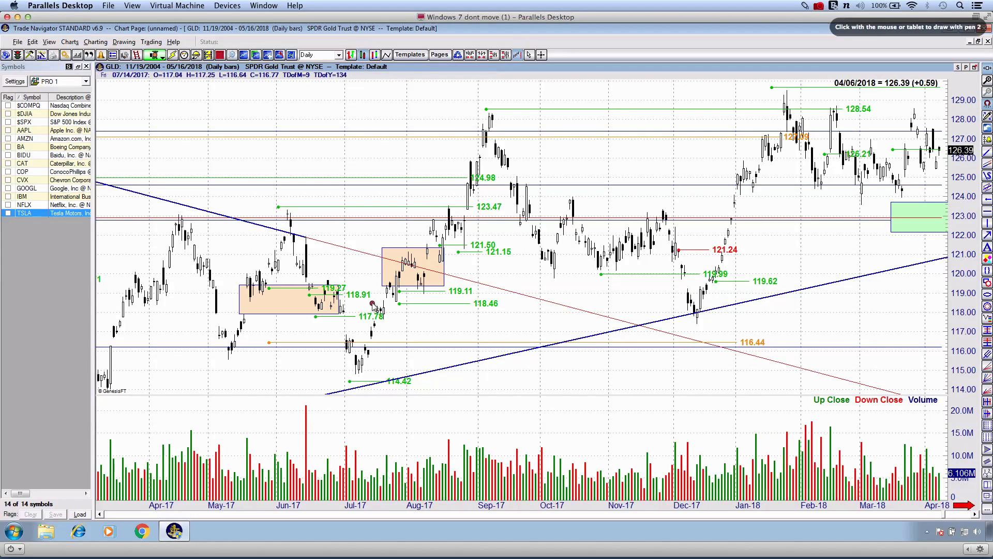
drag(369, 282, 458, 325)
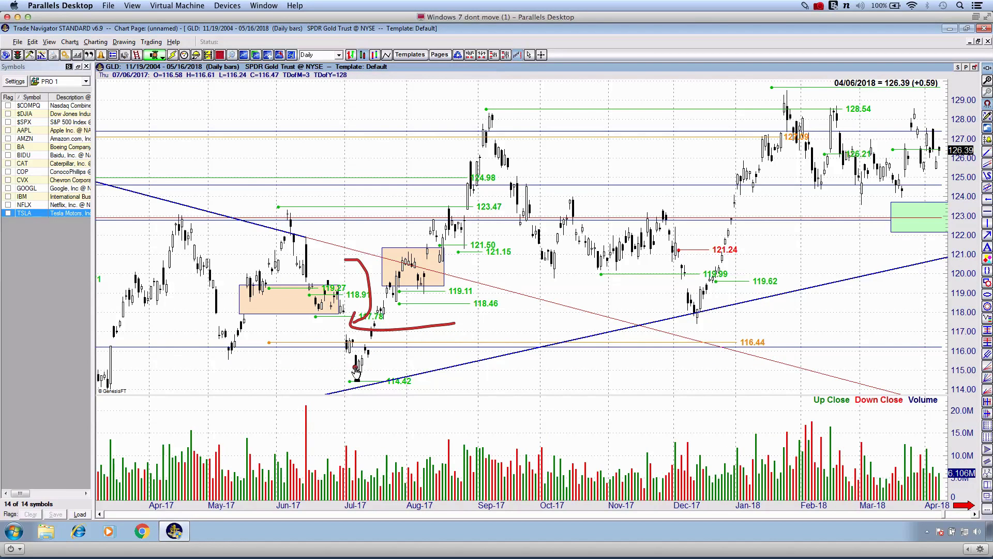
drag(341, 372, 617, 355)
key(Escape)
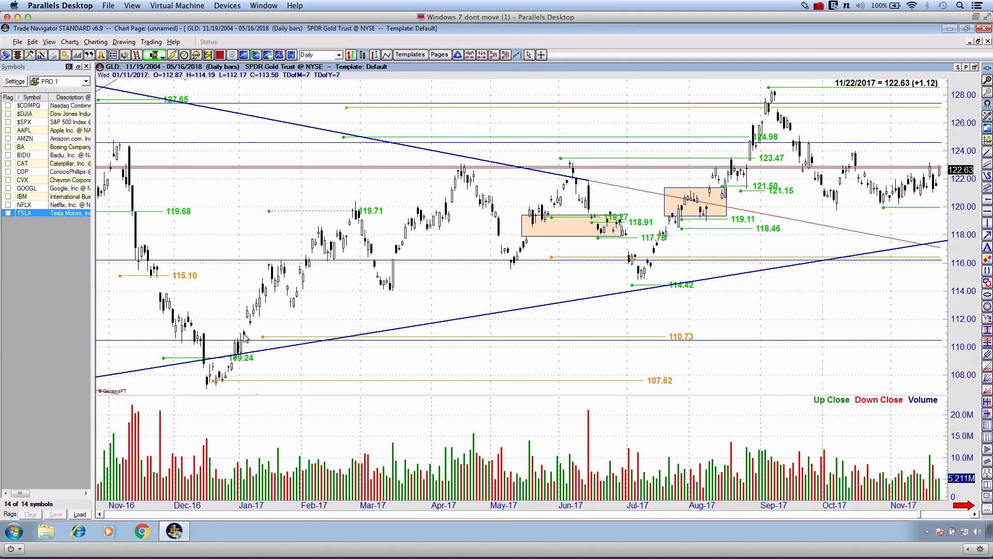
Circle GLD's December 2016 low around the trendline in red, draw an upward arrow out of it, and clear the markings.
mouse_move(202, 335)
mouse_down()
mouse_move(212, 387)
mouse_move(243, 342)
mouse_move(205, 347)
mouse_up()
mouse_move(206, 387)
mouse_down()
mouse_move(290, 316)
mouse_move(291, 360)
mouse_up()
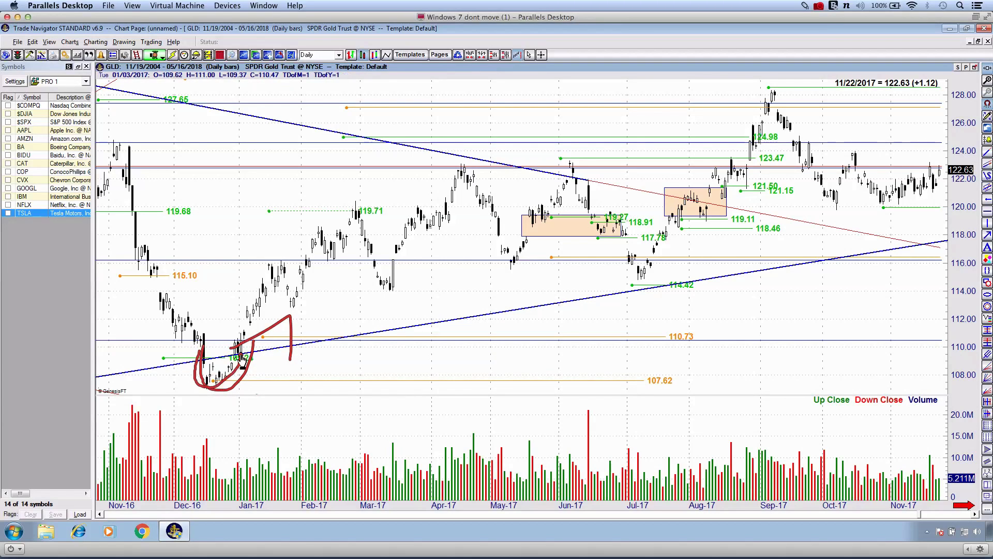
mouse_move(194, 333)
mouse_down()
mouse_move(221, 384)
mouse_move(295, 336)
mouse_move(171, 318)
mouse_up()
key(Escape)
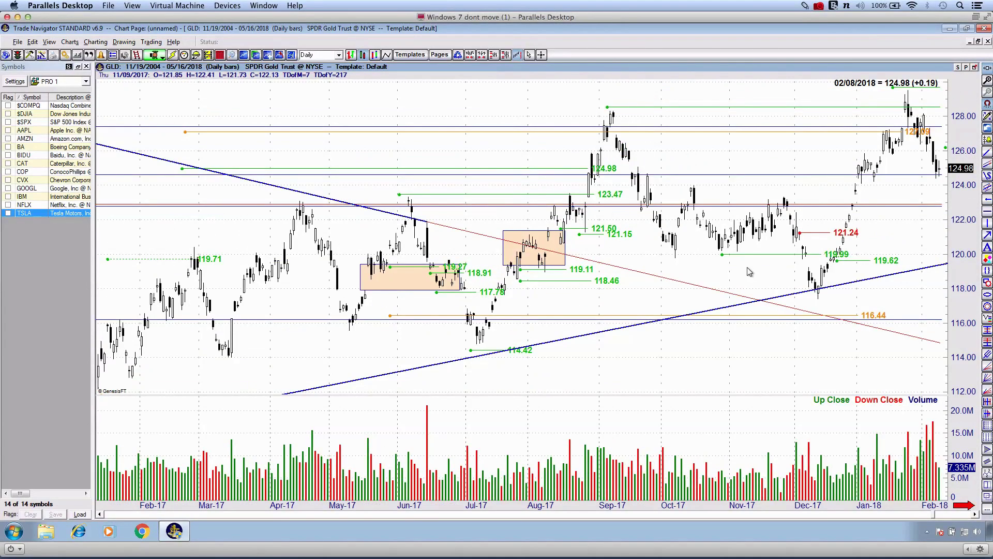
Draw a red bounce arrow from GLD's latest May bars off the trendline up to about 126, and clear the markings.
scroll(750, 271, right, 5)
mouse_move(570, 253)
mouse_down()
mouse_move(667, 182)
mouse_move(660, 264)
mouse_up()
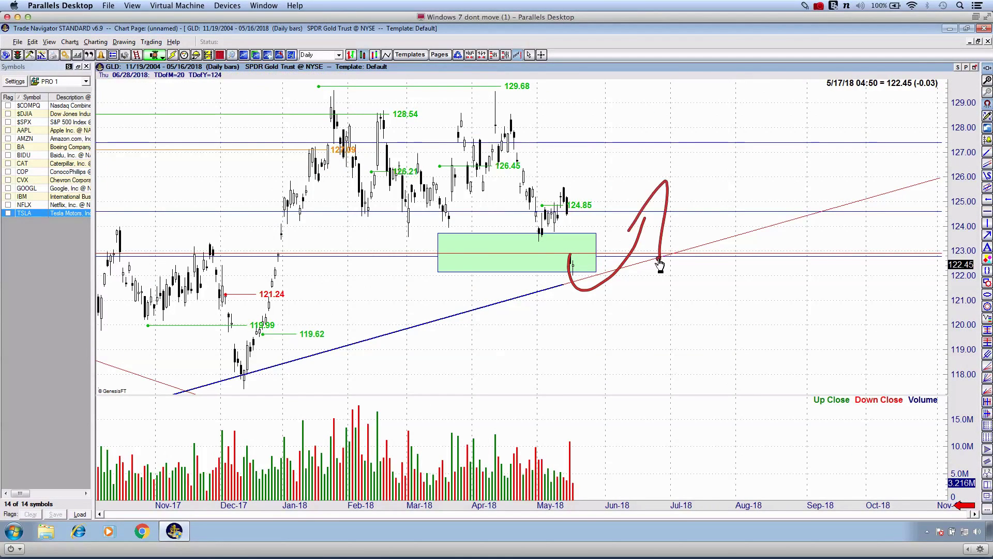
mouse_move(564, 266)
mouse_down()
mouse_move(636, 238)
mouse_move(647, 245)
mouse_up()
key(Escape)
Switch from GLD to the $DJIA chart, and load the EWZ daily chart with a closer view of recent bars.
key(Up)
click(32, 113)
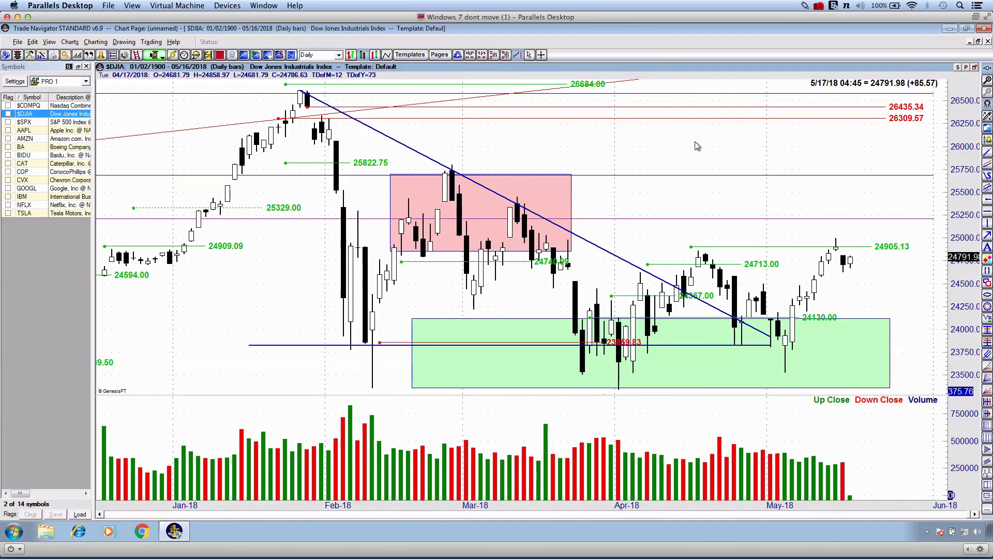
text(EWZ)
key(Return)
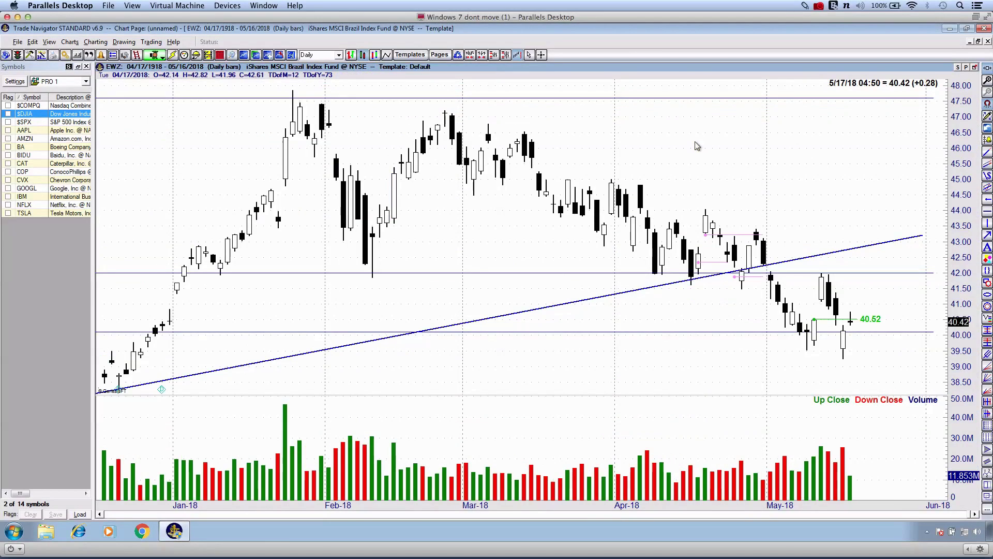
key(Up)
key(Up)
key(Up)
key(Up)
key(Up)
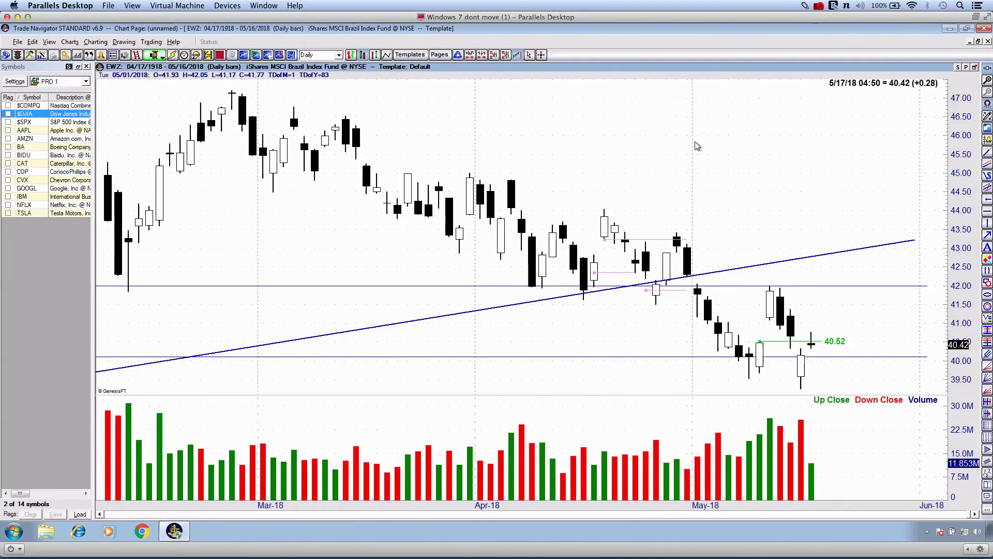
Mark EWZ's horizontal lines at 42.00 and just above 40.00 in red, and clear the markings.
key(ctrl+2)
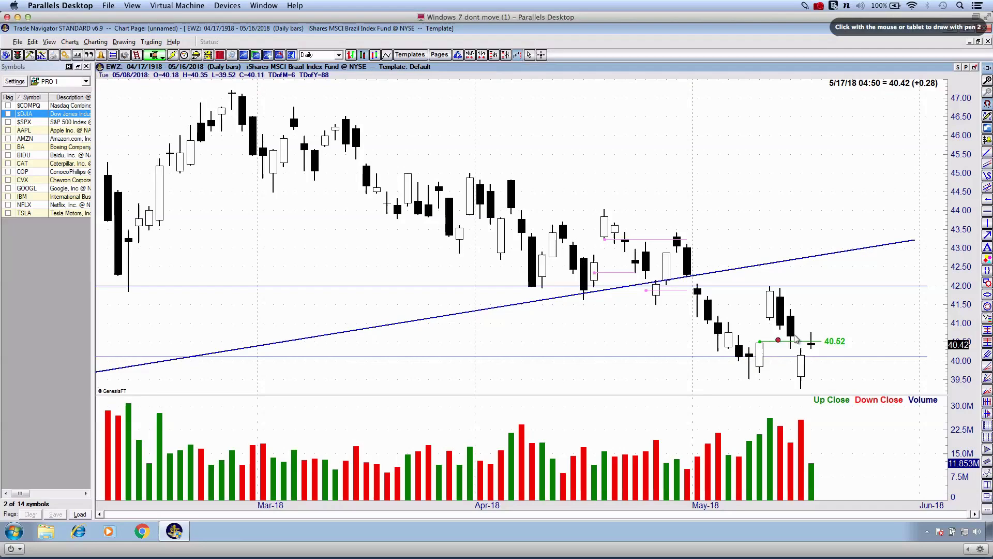
key(Escape)
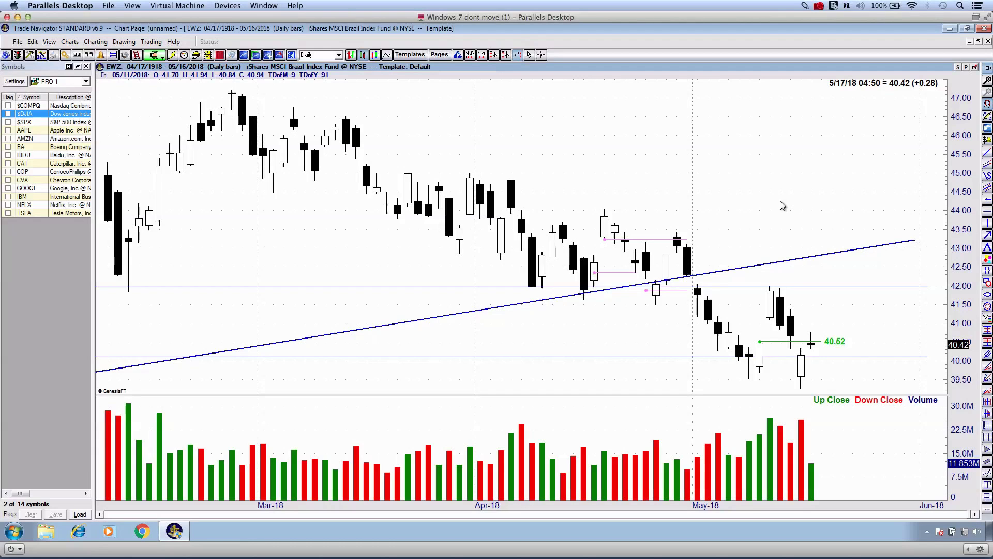
drag(762, 194, 688, 189)
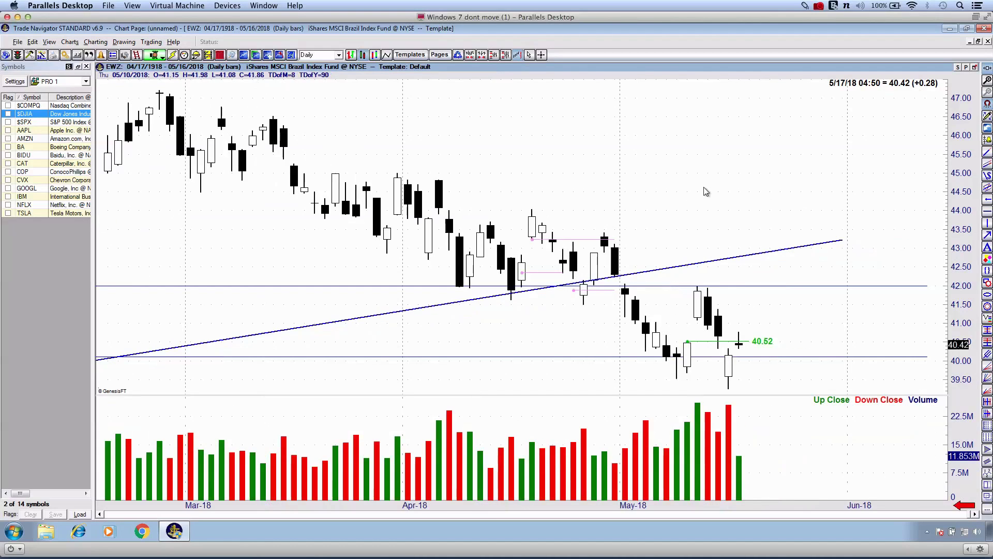
key(ctrl+2)
drag(588, 284, 677, 290)
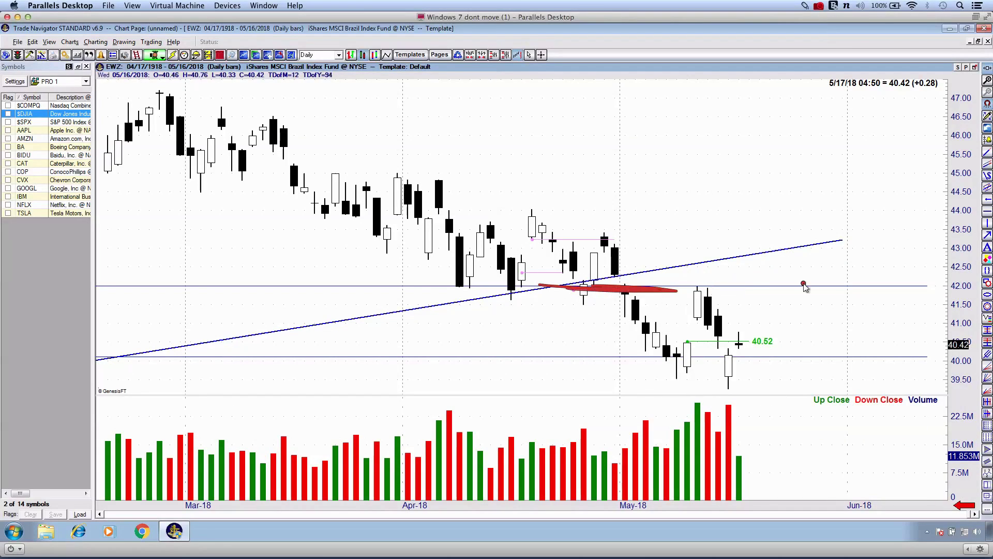
drag(653, 354, 712, 354)
mouse_move(809, 289)
mouse_down()
mouse_move(747, 338)
mouse_move(793, 337)
mouse_up()
key(Escape)
Trace EWZ's early-May drop in red from the broken 42.00 level to about 40, marking both levels.
scroll(598, 191, down, 5)
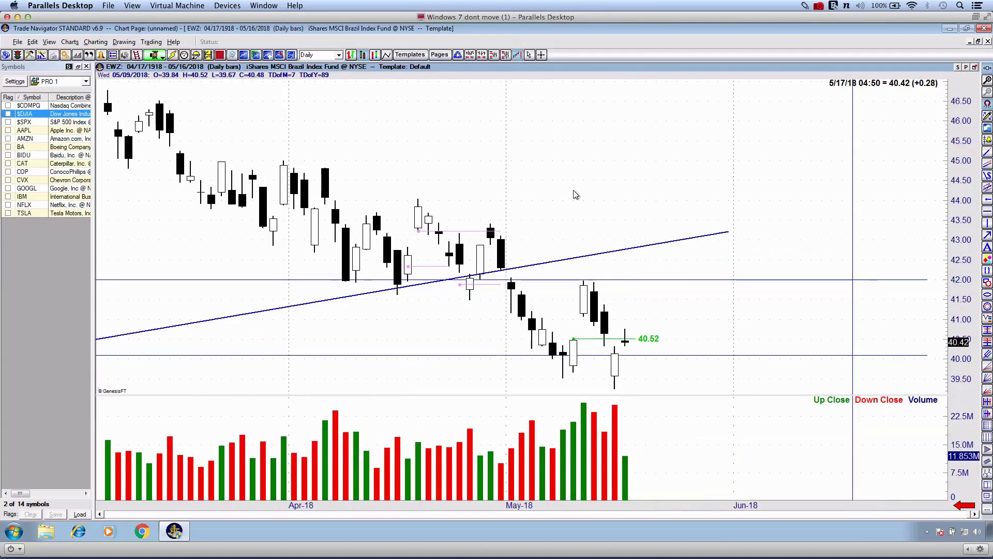
mouse_move(458, 284)
mouse_down()
mouse_move(492, 282)
mouse_move(578, 368)
mouse_move(652, 363)
mouse_up()
drag(391, 274, 515, 290)
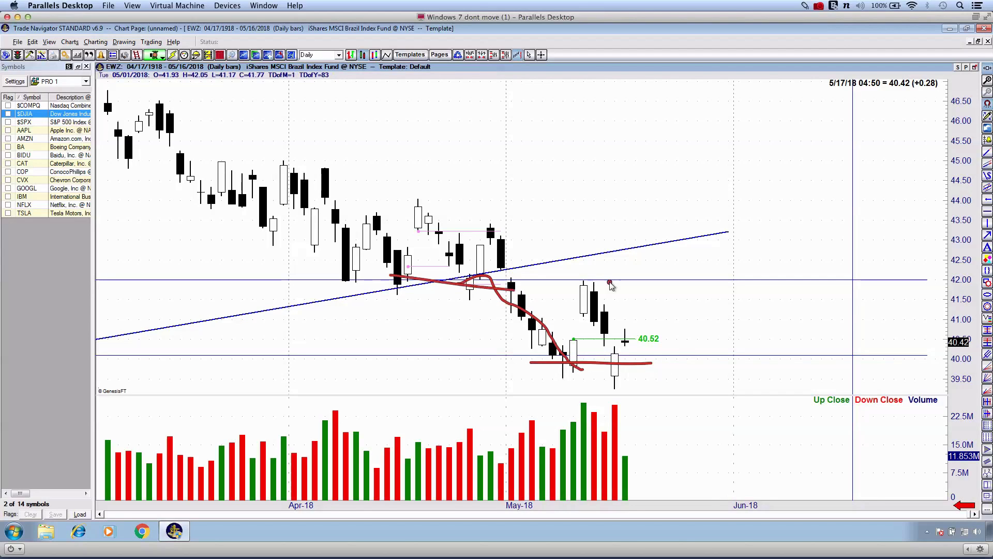
mouse_move(512, 352)
mouse_down()
mouse_move(662, 349)
mouse_move(568, 361)
mouse_up()
Load the PayPal (PYPL) chart and underline the horizontal support line inside its green zone in red.
text(pypl)
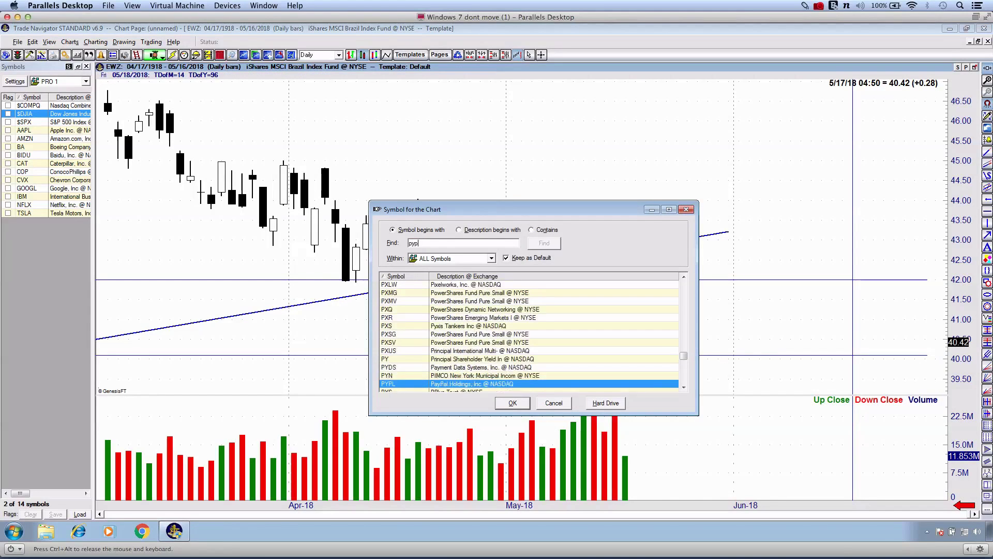
key(Return)
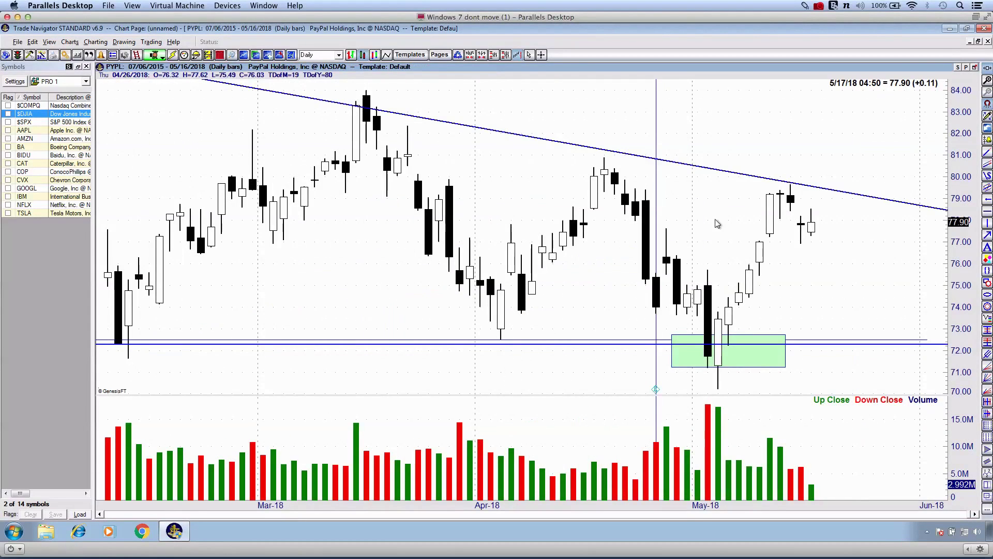
drag(805, 253, 597, 259)
key(ctrl+shift+d)
drag(455, 347, 565, 341)
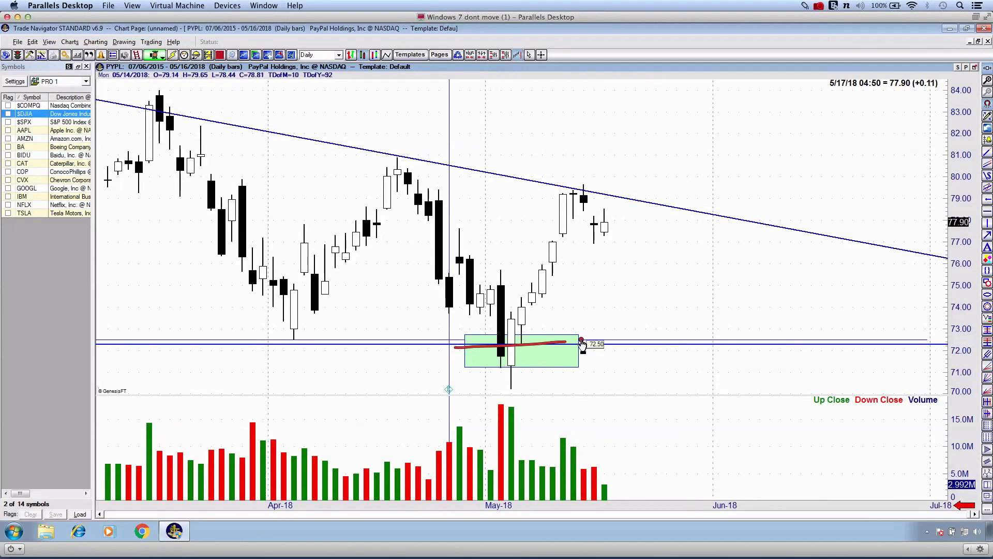
mouse_move(542, 192)
mouse_down()
mouse_move(569, 193)
mouse_move(537, 194)
mouse_up()
key(ctrl+shift+d)
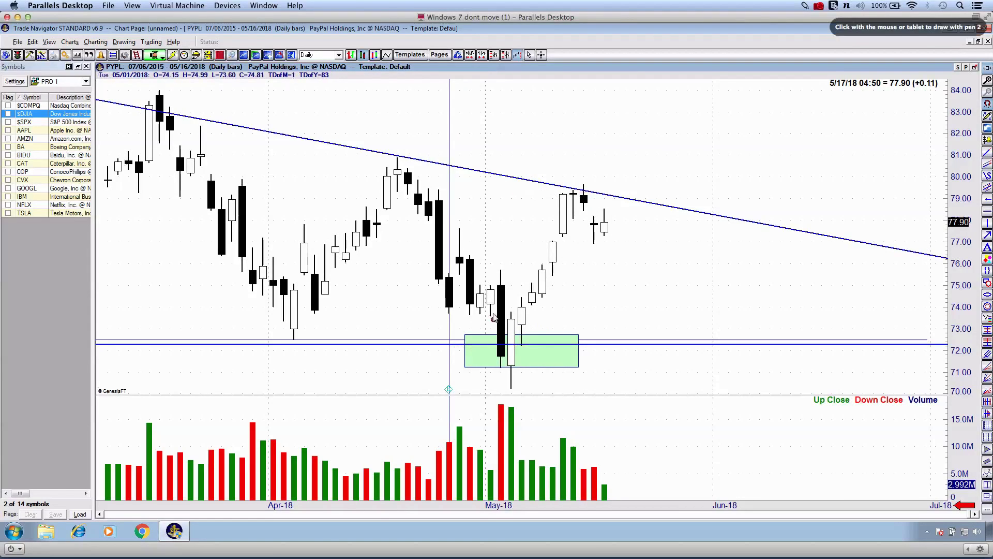
Draw a red arc over PayPal's May high at the descending trendline, with a level line at about 79.50 and a pointer to the touch.
mouse_move(362, 225)
mouse_down()
mouse_move(451, 243)
mouse_move(514, 336)
mouse_move(585, 203)
mouse_up()
key(Escape)
scroll(585, 202, down, 6)
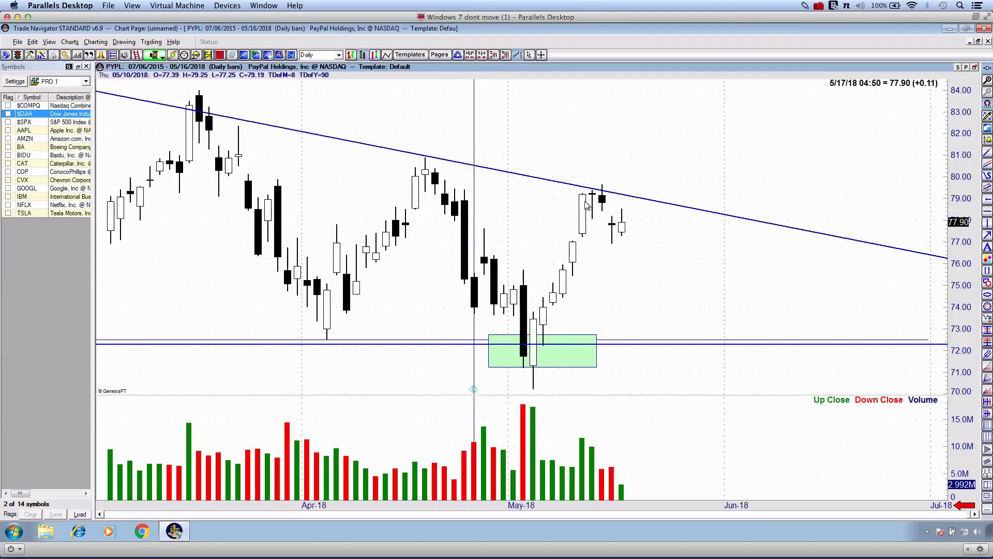
scroll(587, 205, up, 4)
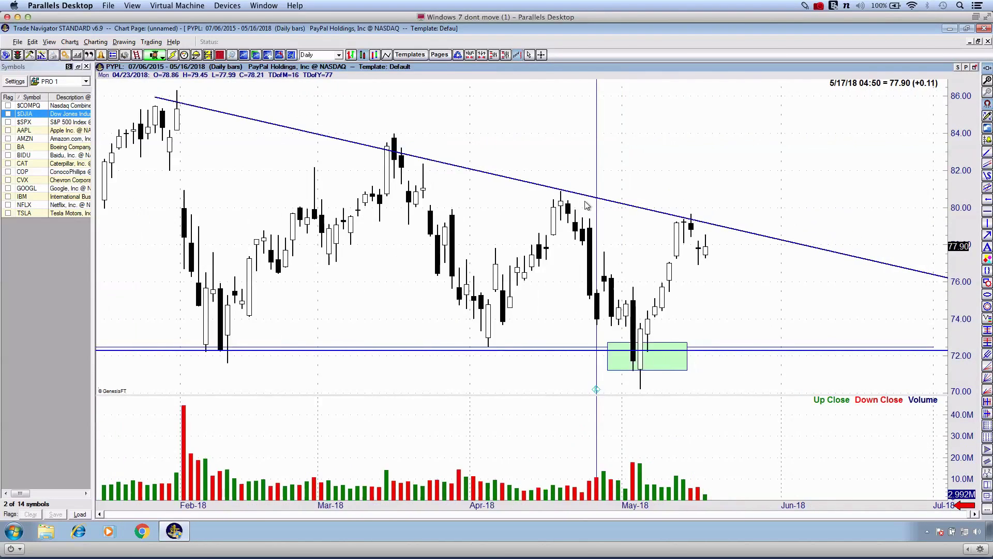
mouse_move(594, 210)
mouse_down()
mouse_move(618, 185)
mouse_move(638, 200)
mouse_up()
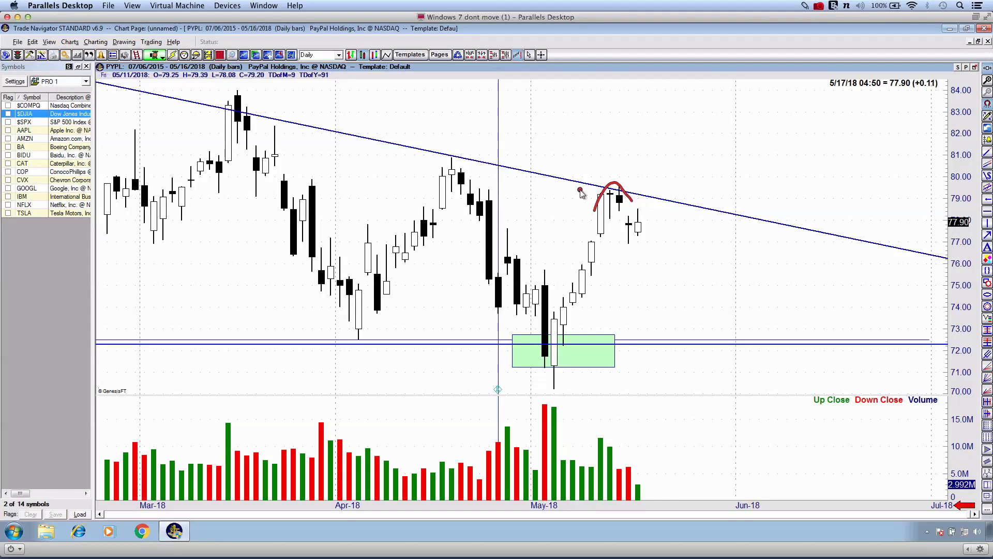
drag(580, 189, 702, 186)
drag(641, 154, 618, 186)
mouse_move(666, 160)
mouse_down()
mouse_move(627, 198)
mouse_move(653, 197)
mouse_move(643, 191)
mouse_move(641, 215)
mouse_move(673, 211)
mouse_up()
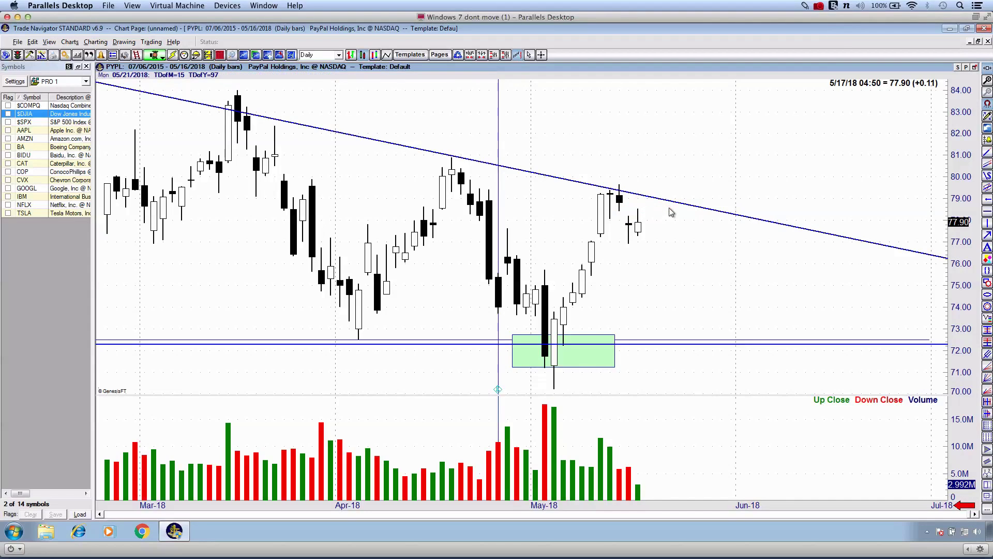
Mark a decline from PayPal's latest bars and the 72.50 support line in red, and clear the markings.
mouse_move(588, 230)
mouse_down()
mouse_move(596, 209)
mouse_move(651, 231)
mouse_move(694, 308)
mouse_move(701, 267)
mouse_up()
drag(642, 337, 801, 341)
key(Escape)
key(ctrl+2)
Return to the Dow Jones Industrials ($DJIA) daily chart.
click(30, 122)
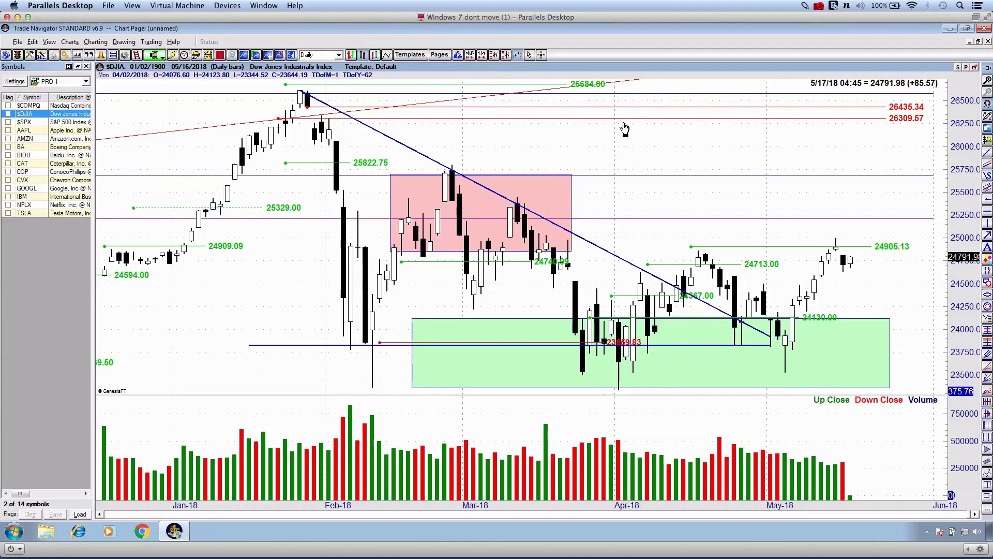
drag(629, 138, 574, 137)
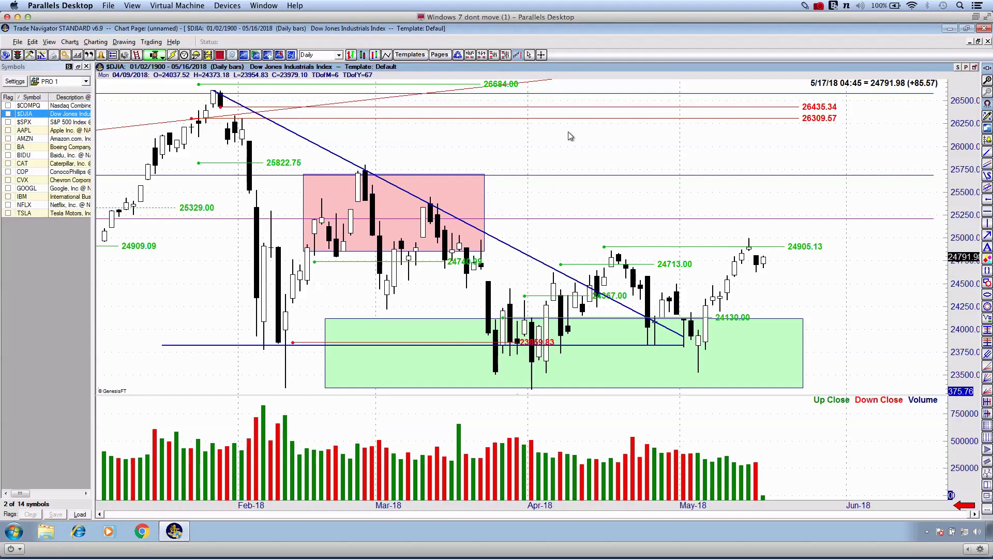
drag(611, 132, 568, 132)
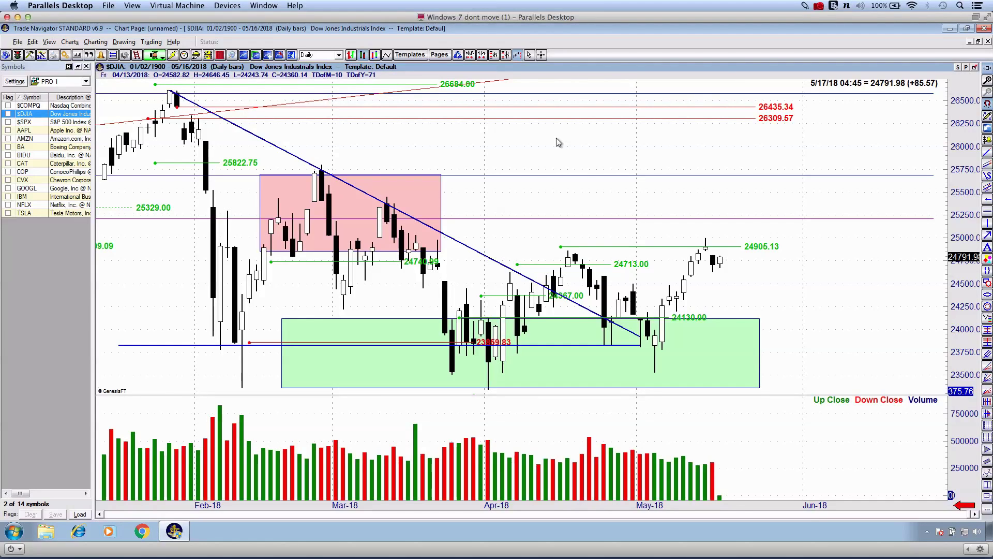
click(819, 5)
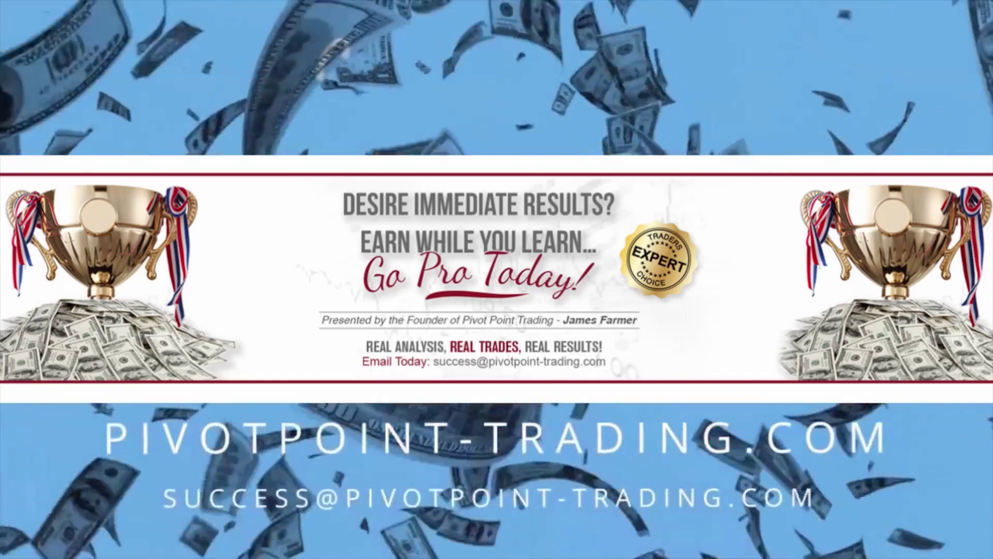